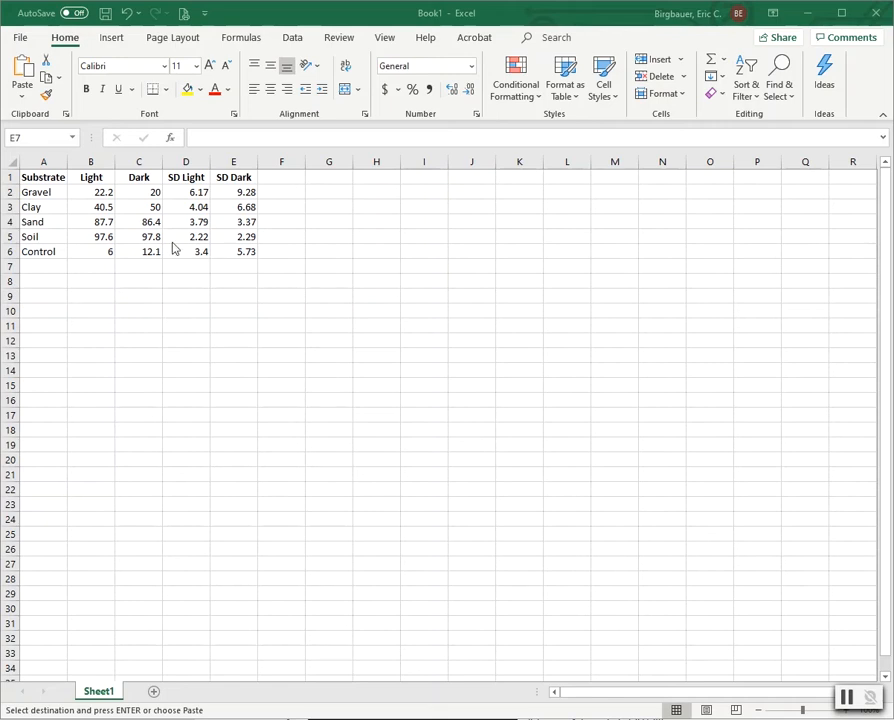
Step: Paste the germination data (Substrate, Light, Dark, SD Light, SD Dark) into A1:E6
{"action": "key", "text": "ctrl+v"}
Step: Insert a clustered column chart of the Light values in A2:B6 and move it under the table
{"action": "left_click_drag", "start_coordinate": [58, 194], "coordinate": [104, 250]}
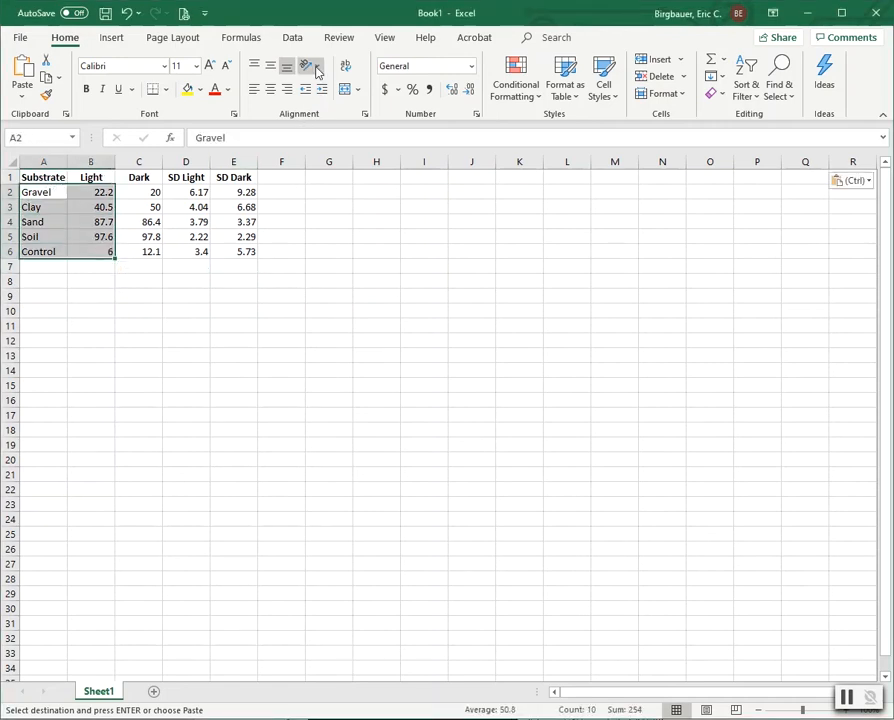
{"action": "left_click", "coordinate": [110, 38]}
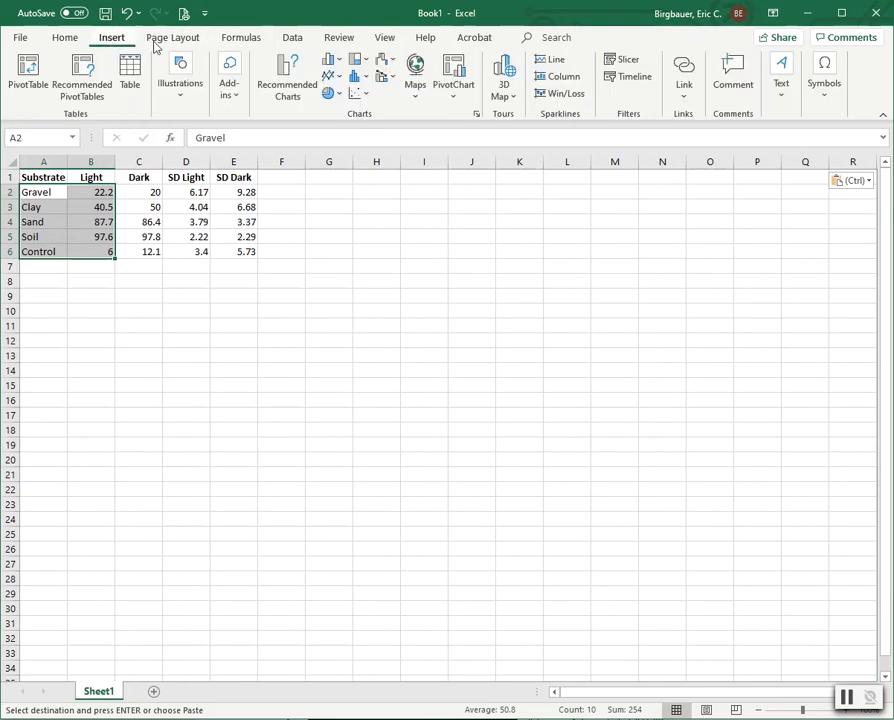
{"action": "left_click", "coordinate": [334, 65]}
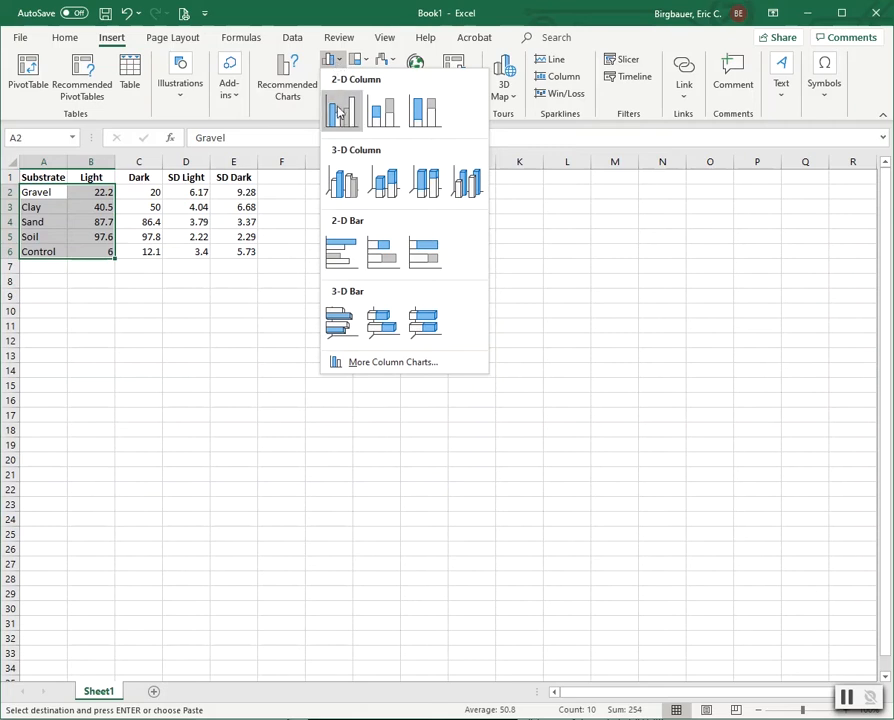
{"action": "left_click", "coordinate": [338, 118]}
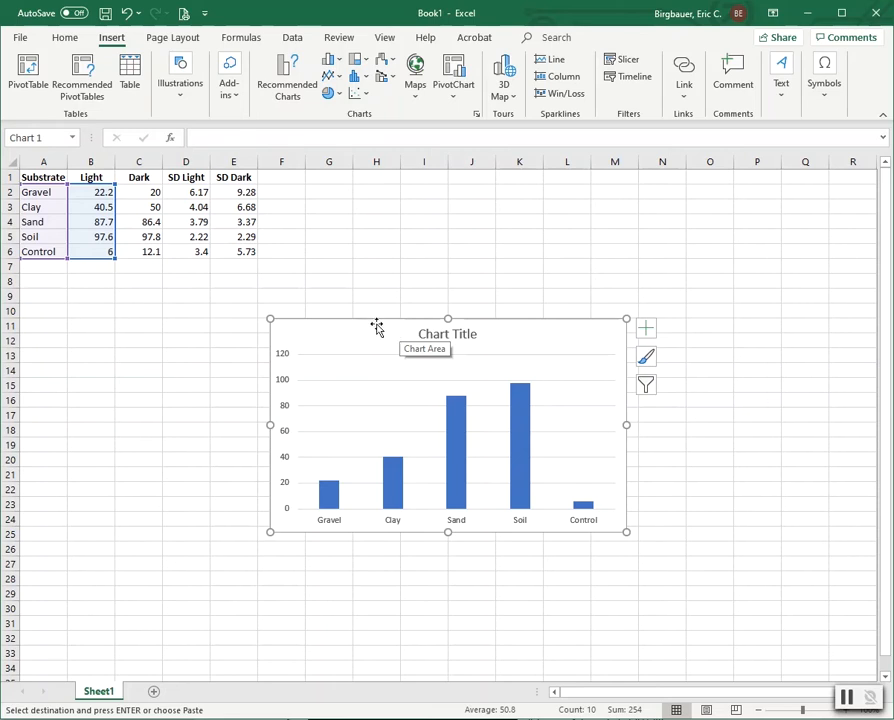
{"action": "left_click_drag", "start_coordinate": [380, 322], "coordinate": [244, 321]}
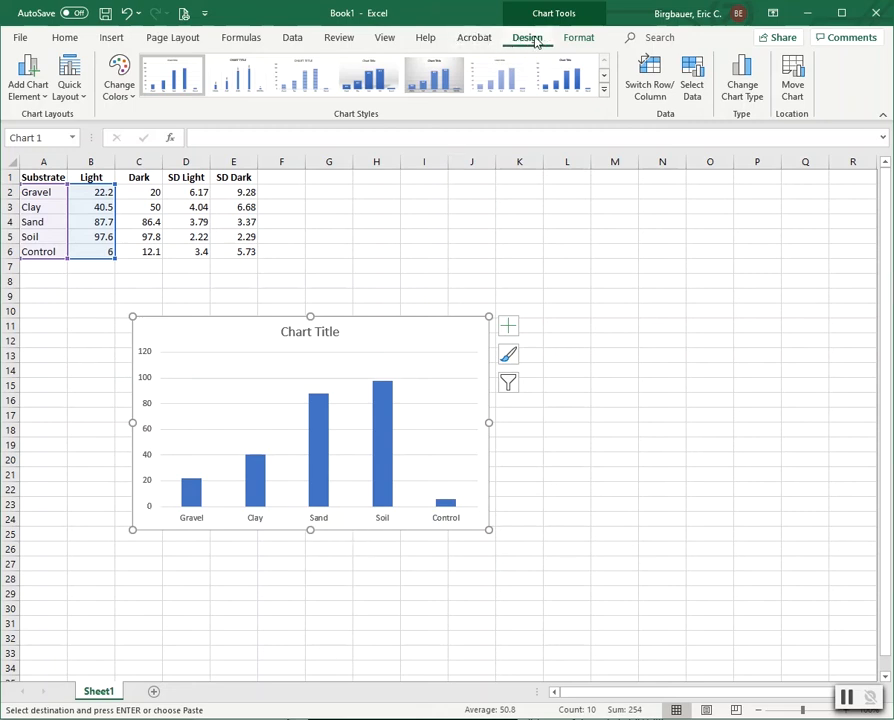
Step: Add the horizontal axis title 'Germination Substrate'
{"action": "left_click", "coordinate": [28, 78]}
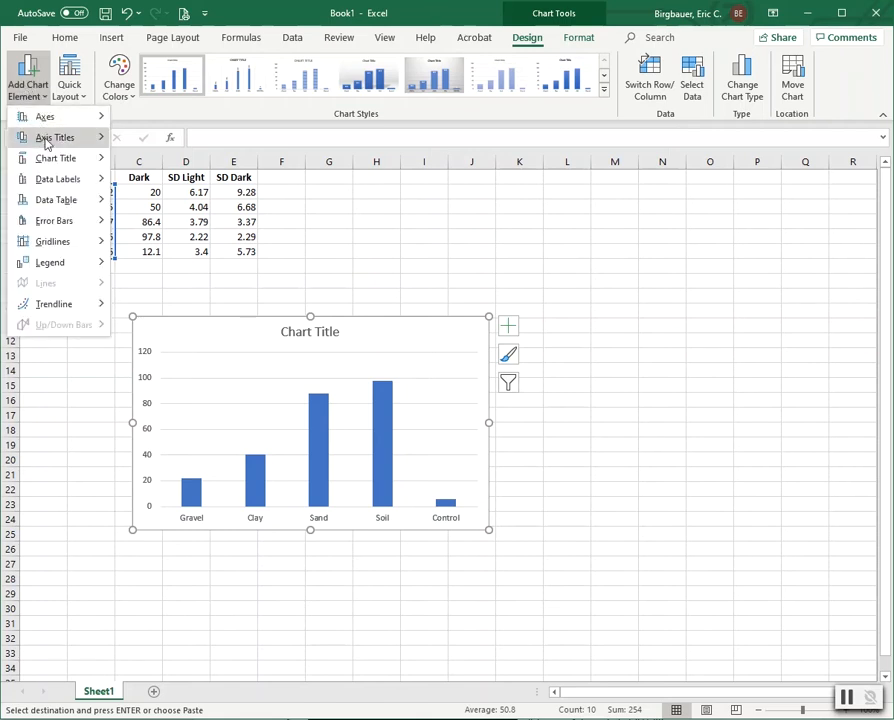
{"action": "mouse_move", "coordinate": [46, 143]}
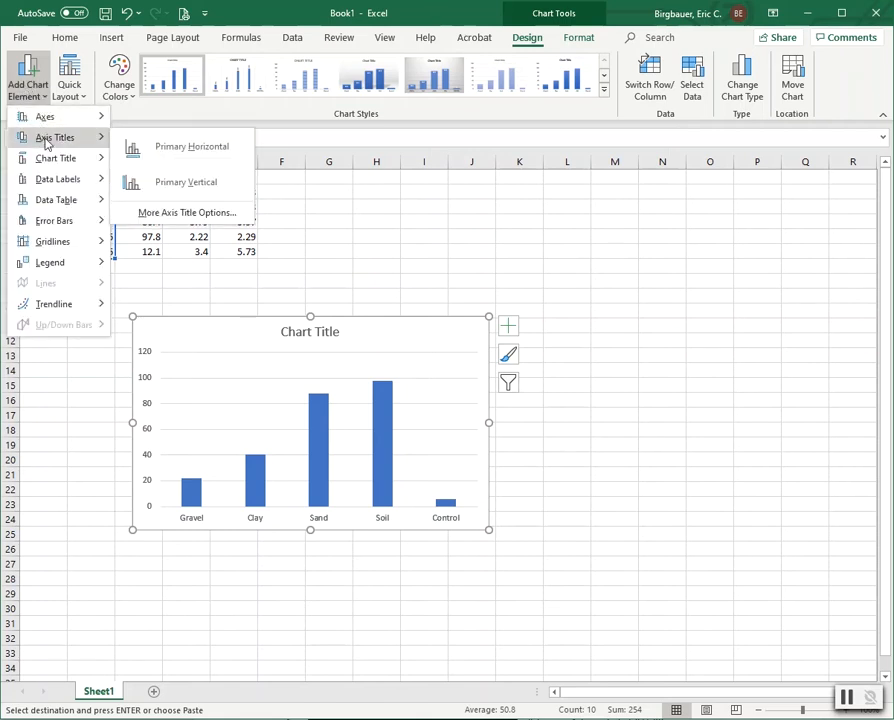
{"action": "left_click", "coordinate": [148, 148]}
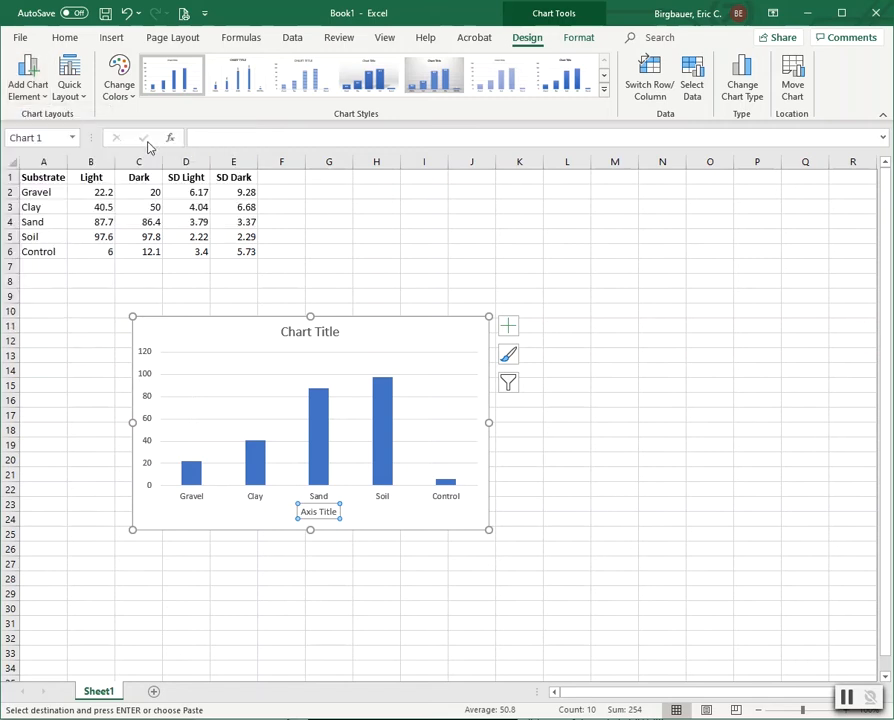
{"action": "type", "text": "Ger"}
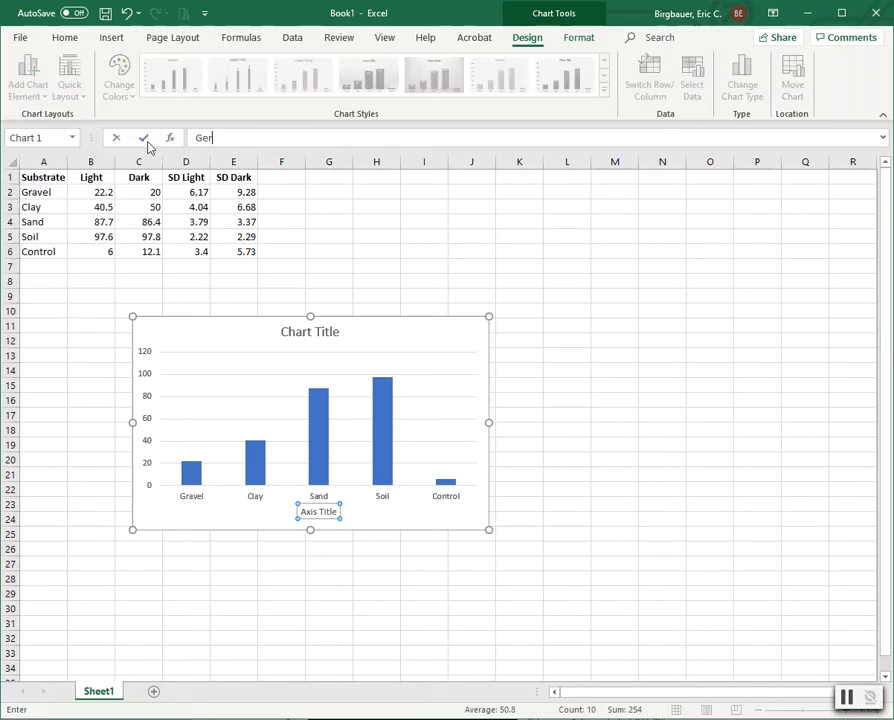
{"action": "type", "text": "mination Substrate"}
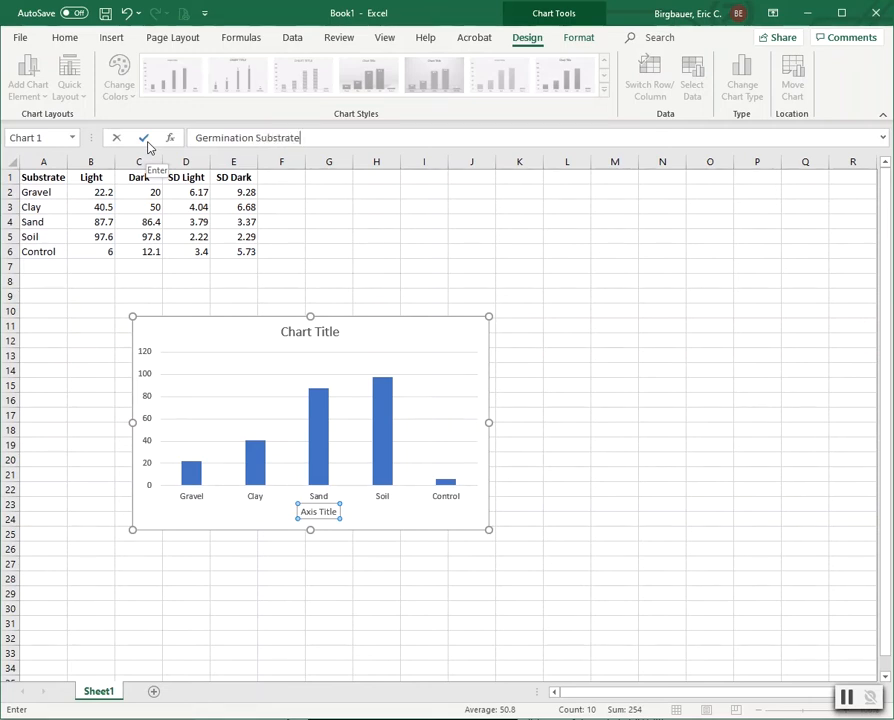
{"action": "left_click", "coordinate": [145, 138]}
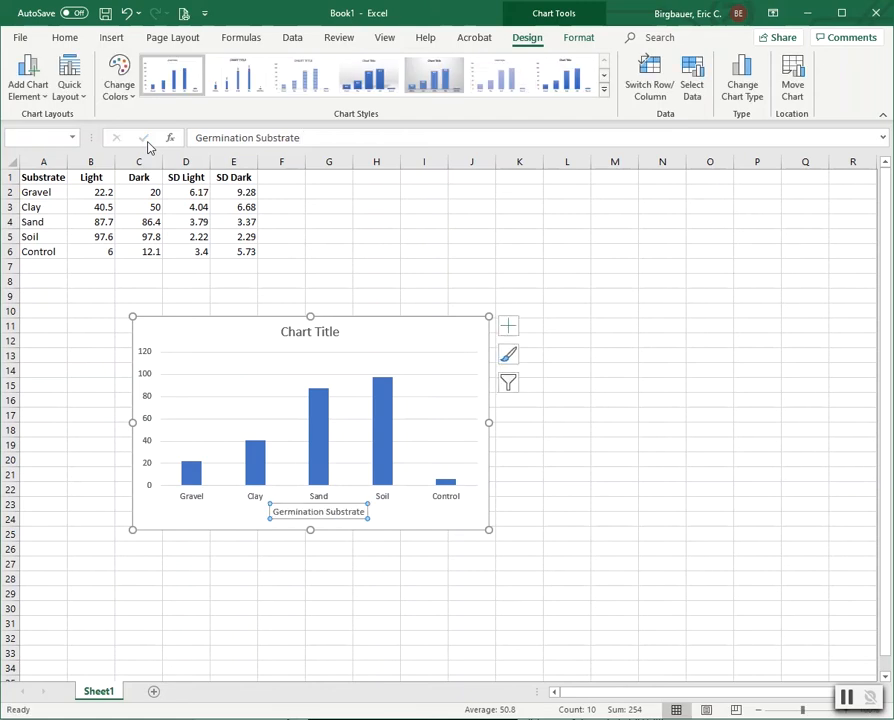
Step: Add the vertical axis title '% Germination'
{"action": "left_click", "coordinate": [34, 85]}
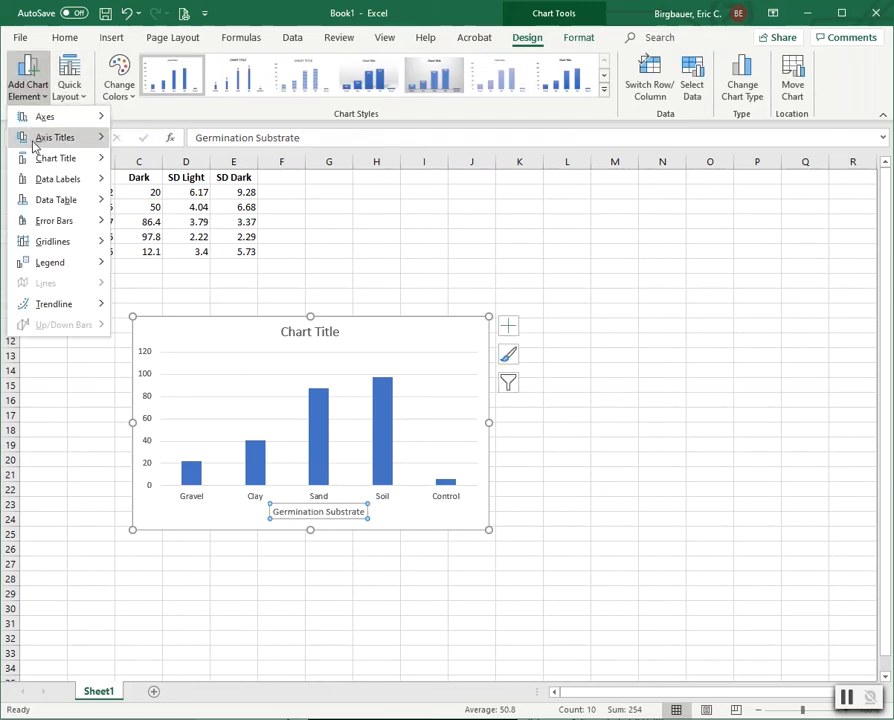
{"action": "mouse_move", "coordinate": [34, 148]}
{"action": "left_click", "coordinate": [164, 182]}
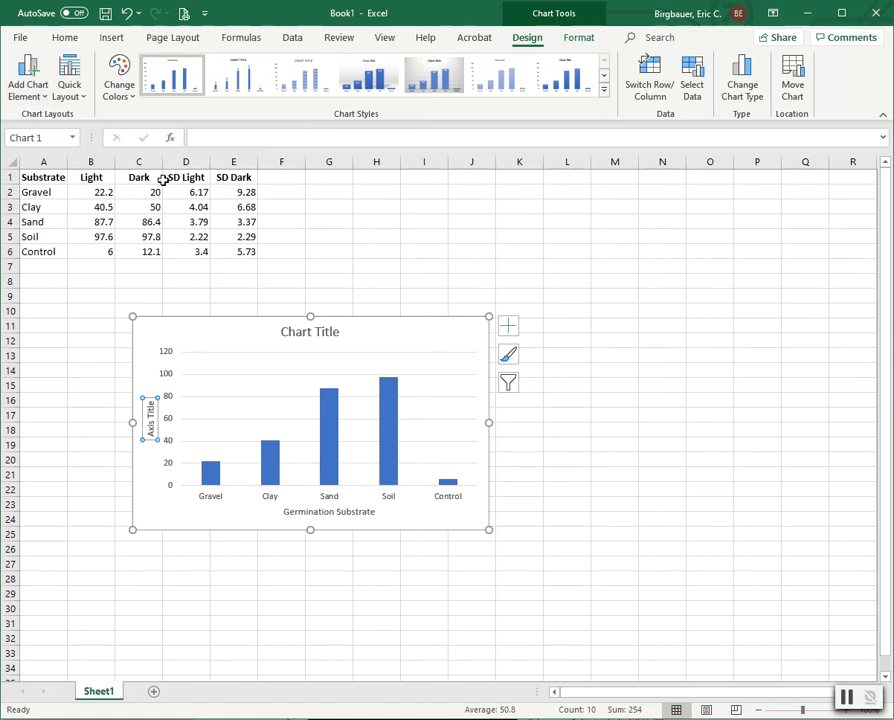
{"action": "type", "text": "% Germination"}
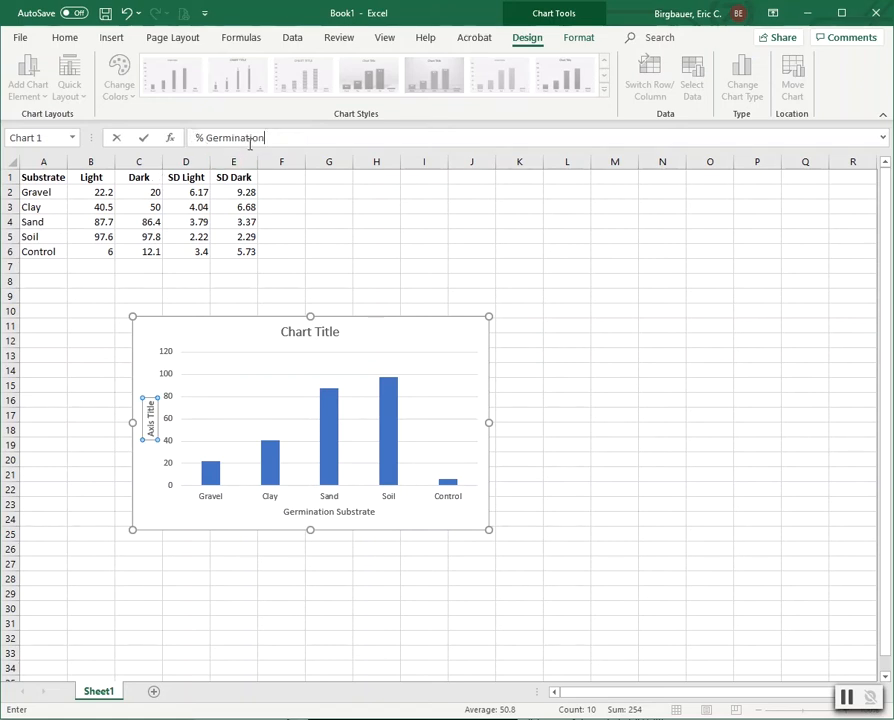
{"action": "key", "text": "Return"}
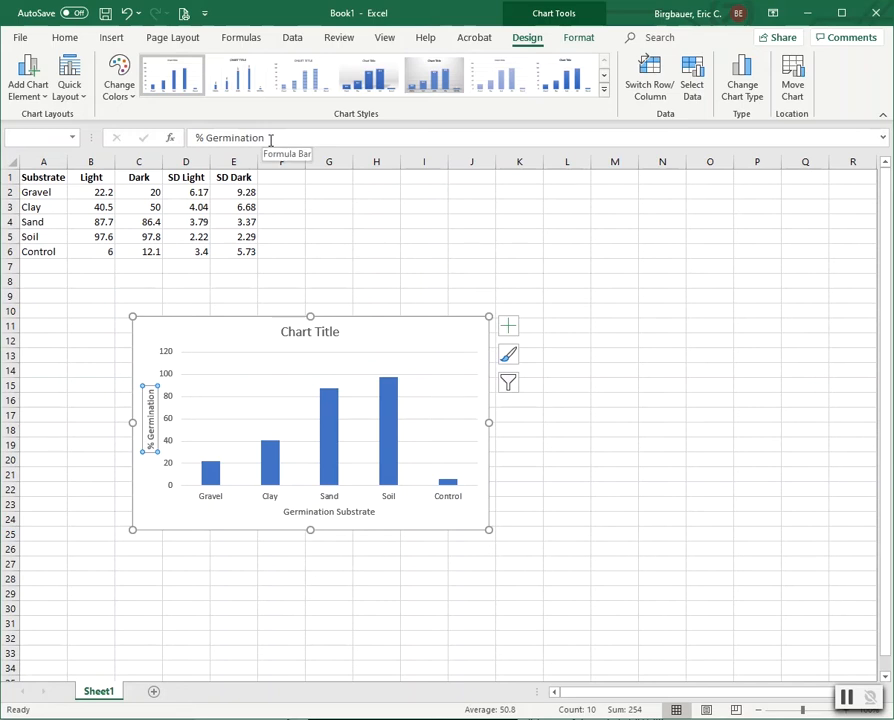
{"action": "left_click", "coordinate": [310, 332]}
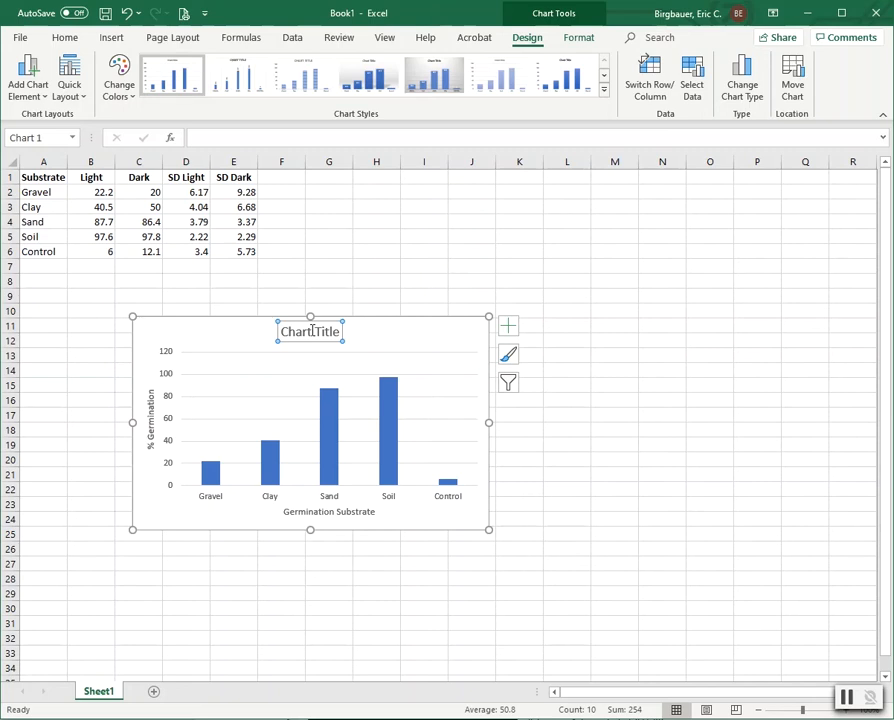
Step: Delete the chart title and toggle the major horizontal gridlines
{"action": "key", "text": "Delete"}
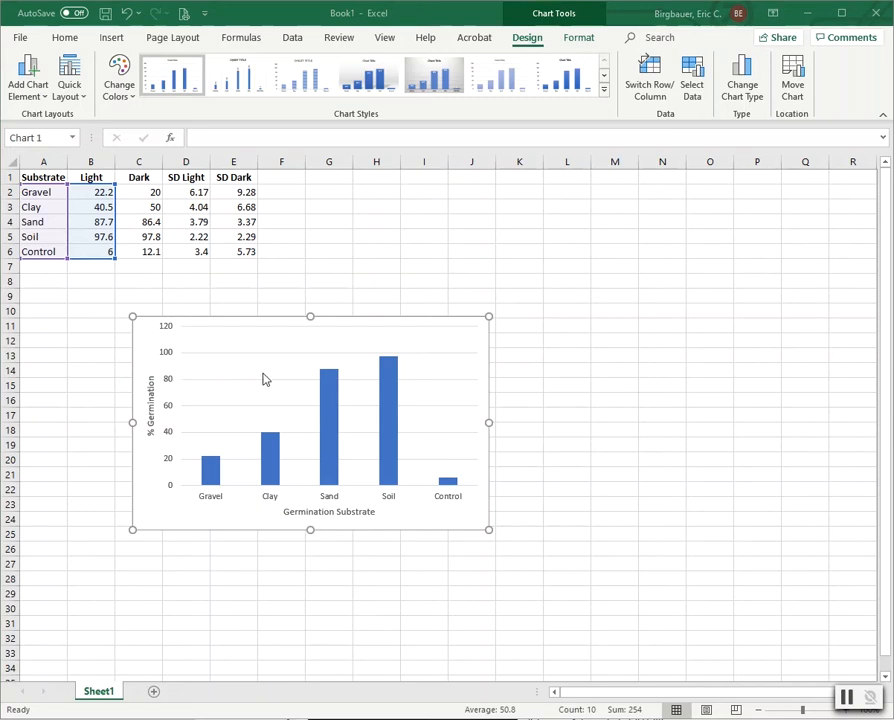
{"action": "mouse_move", "coordinate": [330, 383]}
{"action": "left_click", "coordinate": [17, 80]}
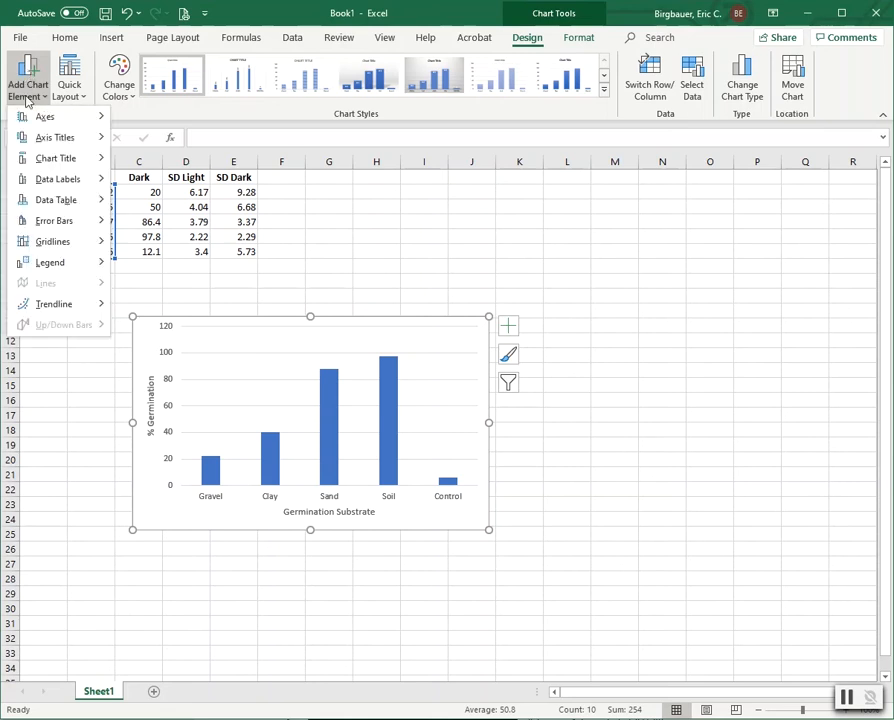
{"action": "mouse_move", "coordinate": [44, 241]}
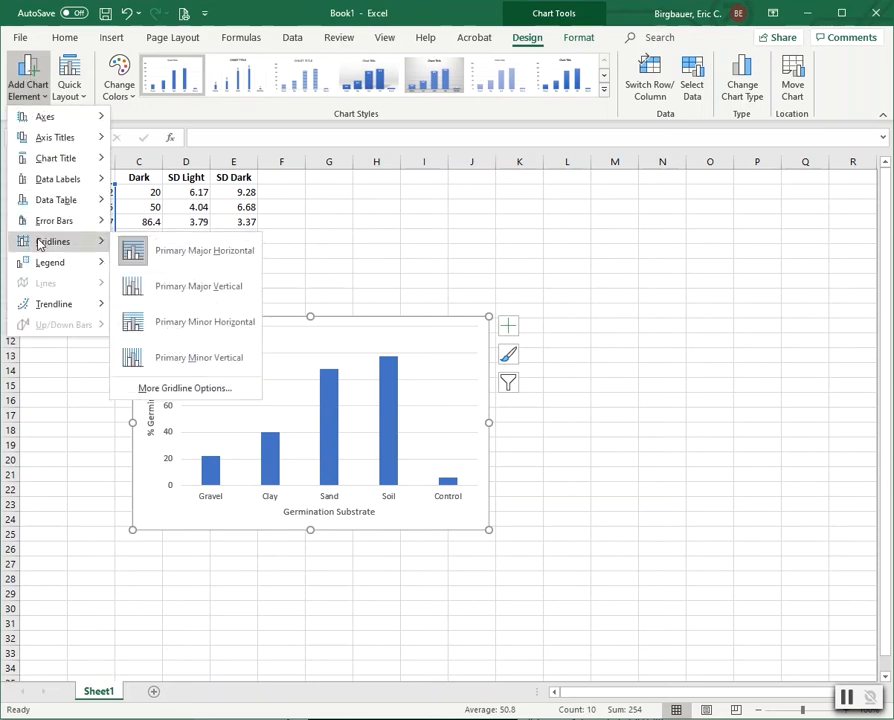
{"action": "left_click", "coordinate": [171, 251]}
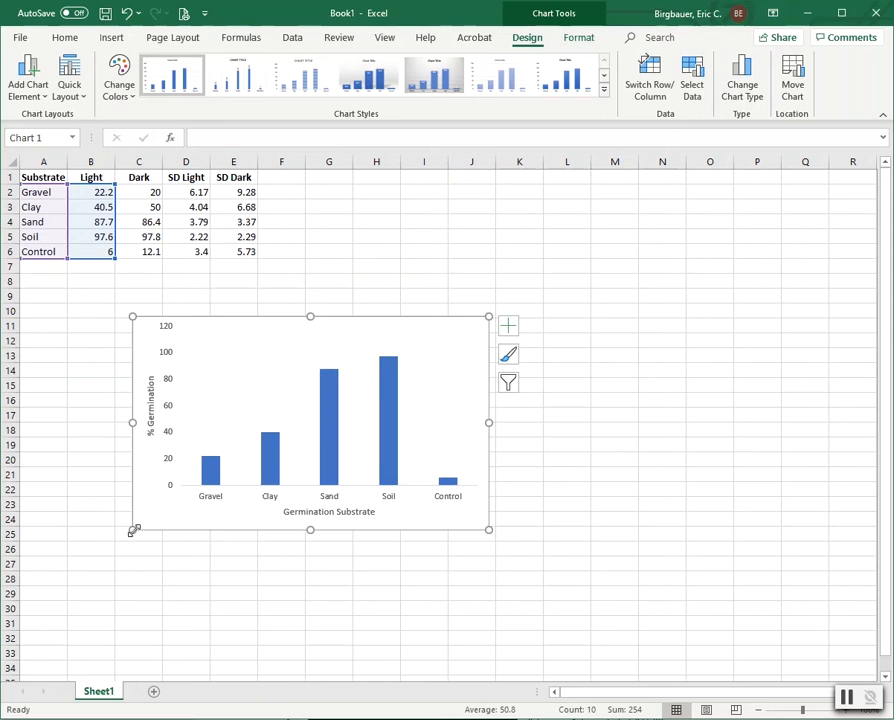
Step: Enlarge the chart down and to the left, then select the Light bars
{"action": "left_click_drag", "start_coordinate": [132, 530], "coordinate": [84, 568]}
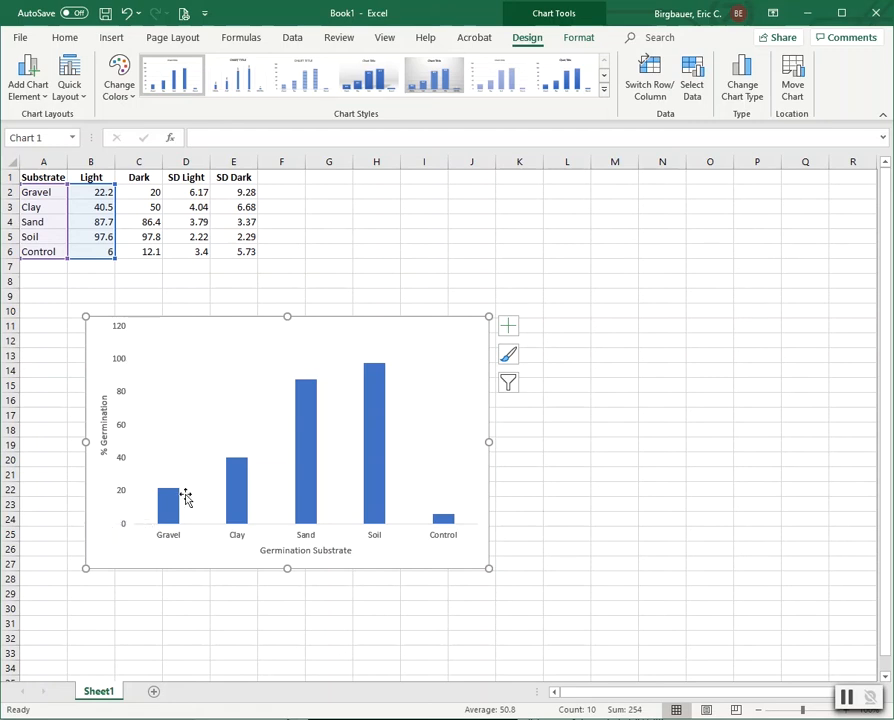
{"action": "mouse_move", "coordinate": [171, 513]}
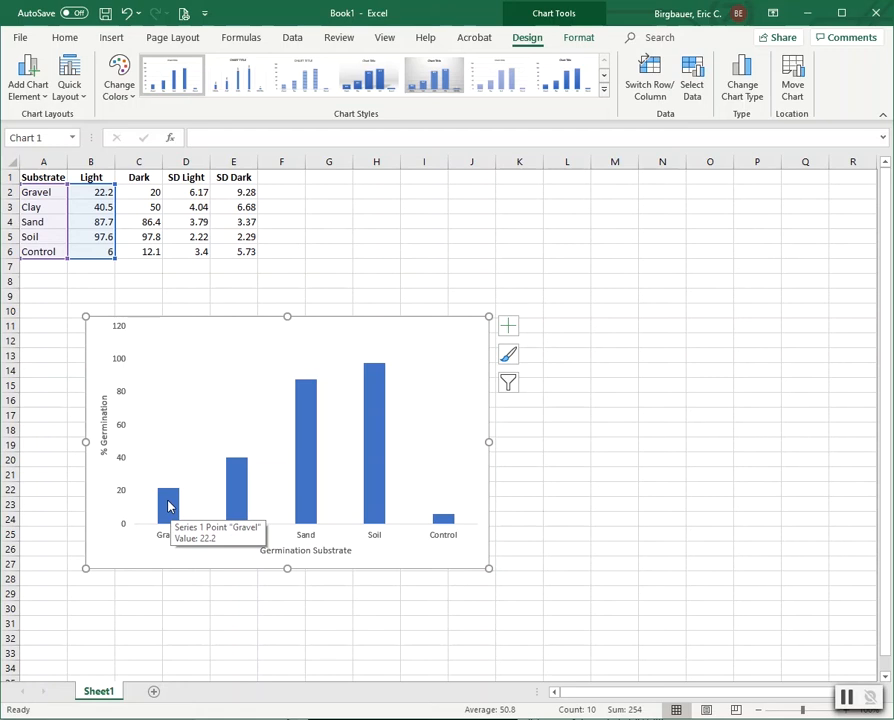
{"action": "left_click", "coordinate": [169, 507]}
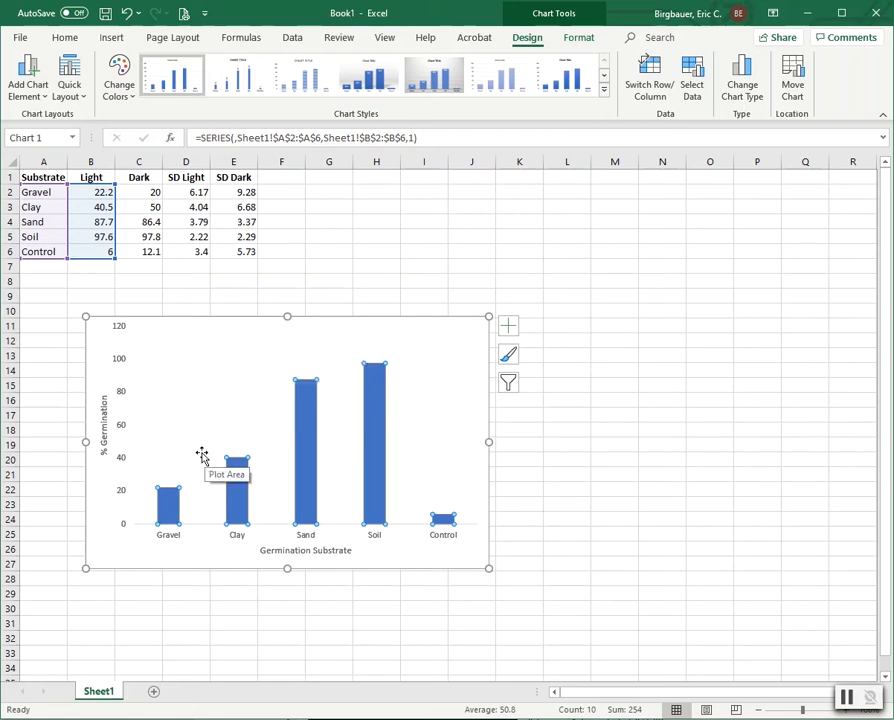
Step: Add custom error bars using SD Light D2:D6 for both positive and negative values
{"action": "left_click", "coordinate": [30, 78]}
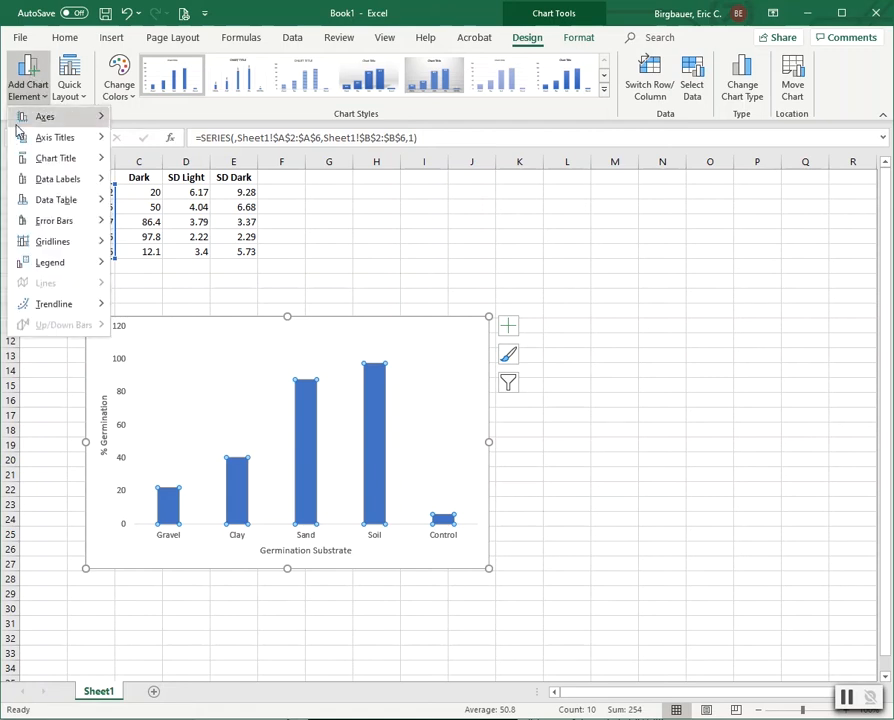
{"action": "mouse_move", "coordinate": [36, 229]}
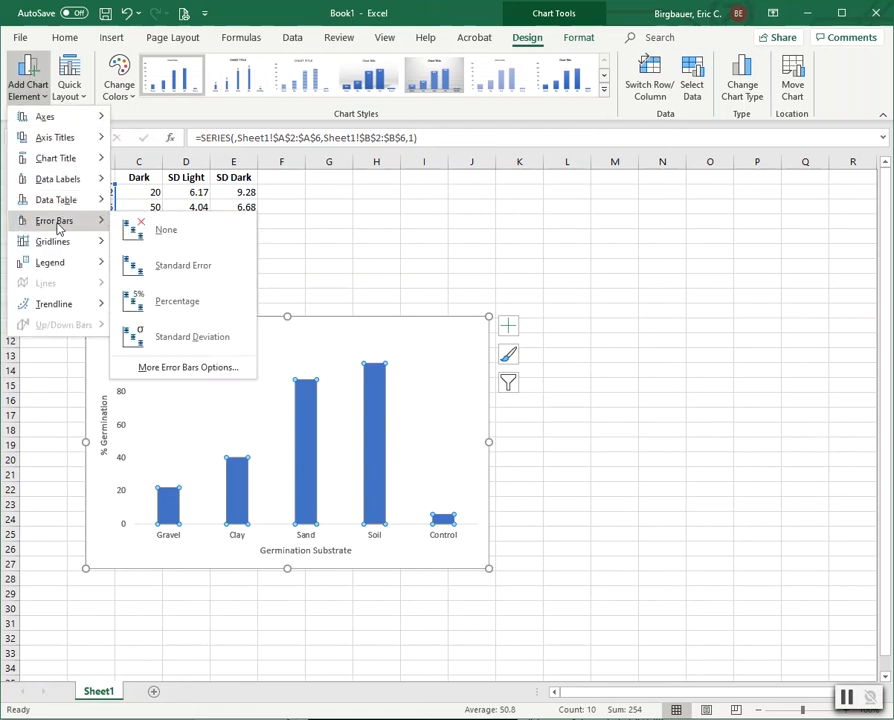
{"action": "left_click", "coordinate": [195, 368]}
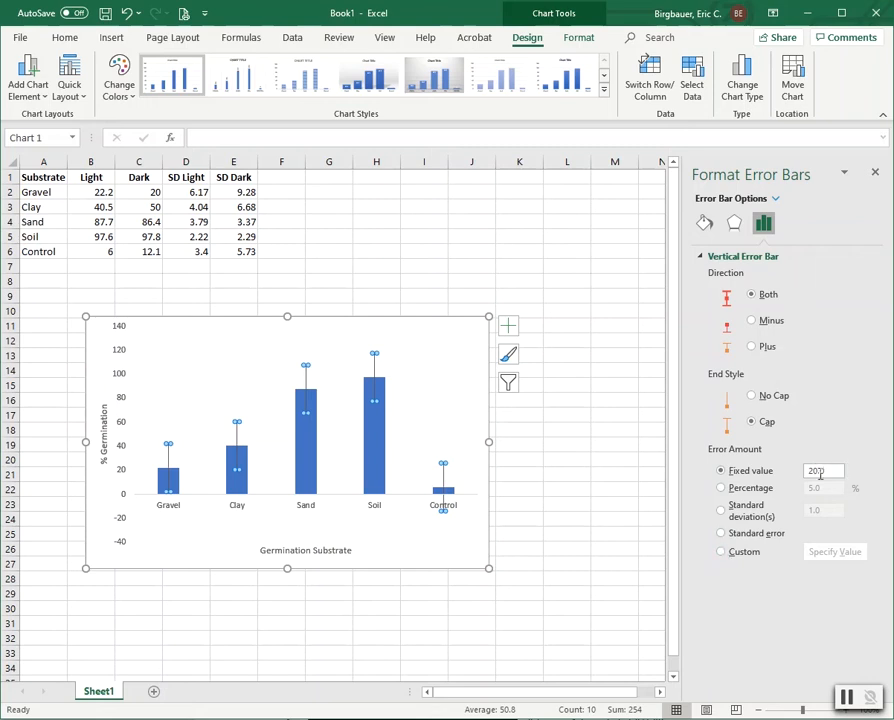
{"action": "left_click", "coordinate": [722, 553]}
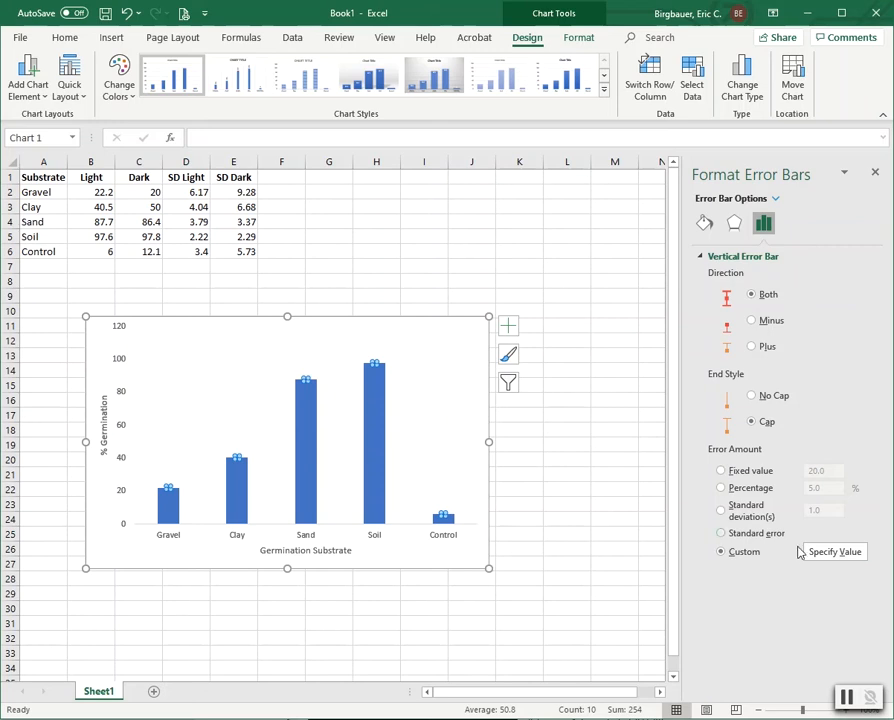
{"action": "left_click", "coordinate": [835, 552]}
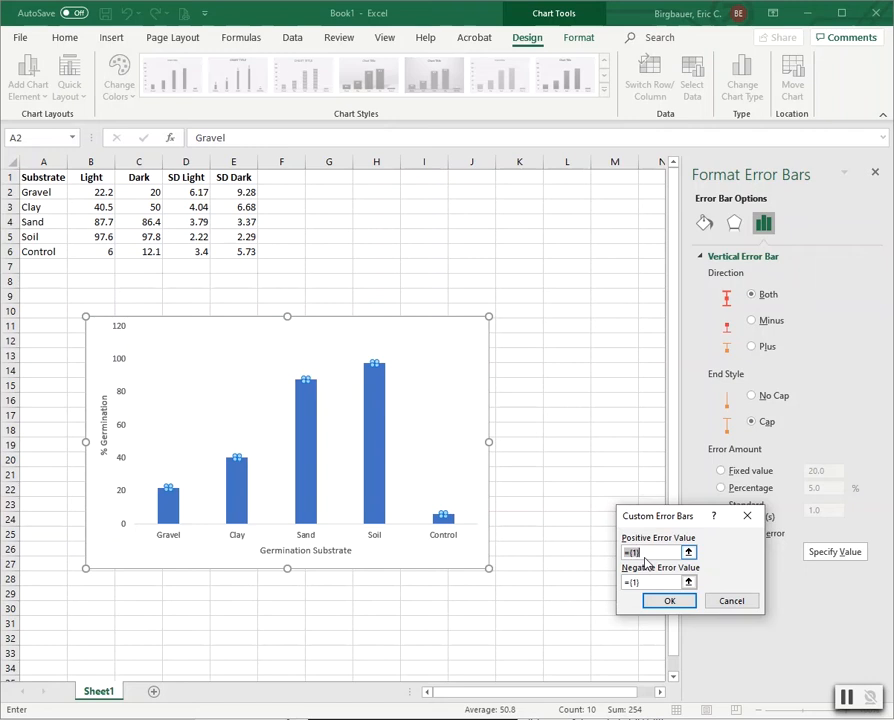
{"action": "left_click", "coordinate": [187, 190]}
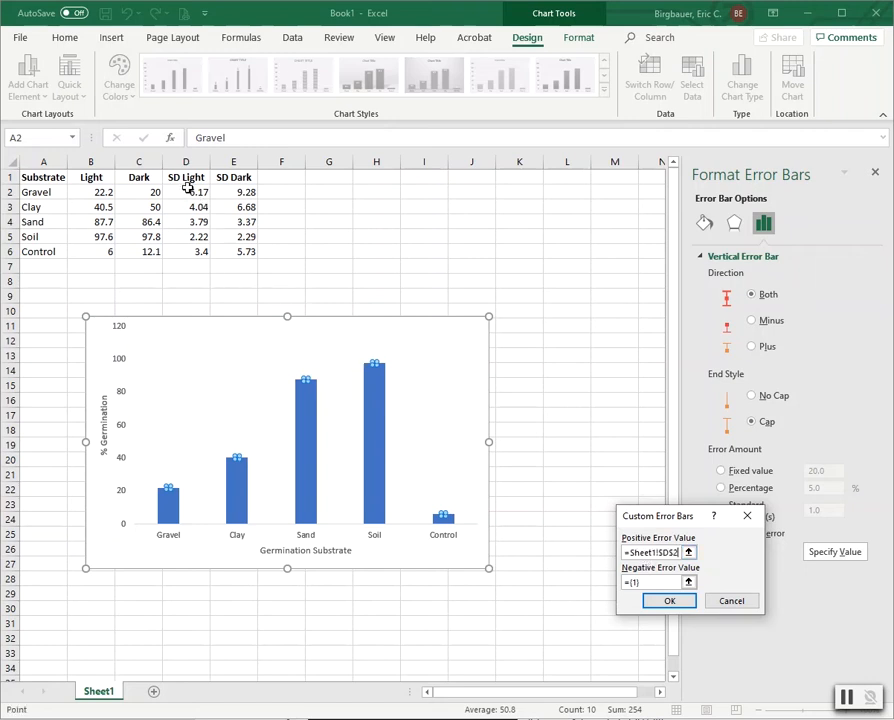
{"action": "left_click_drag", "start_coordinate": [187, 190], "coordinate": [190, 244]}
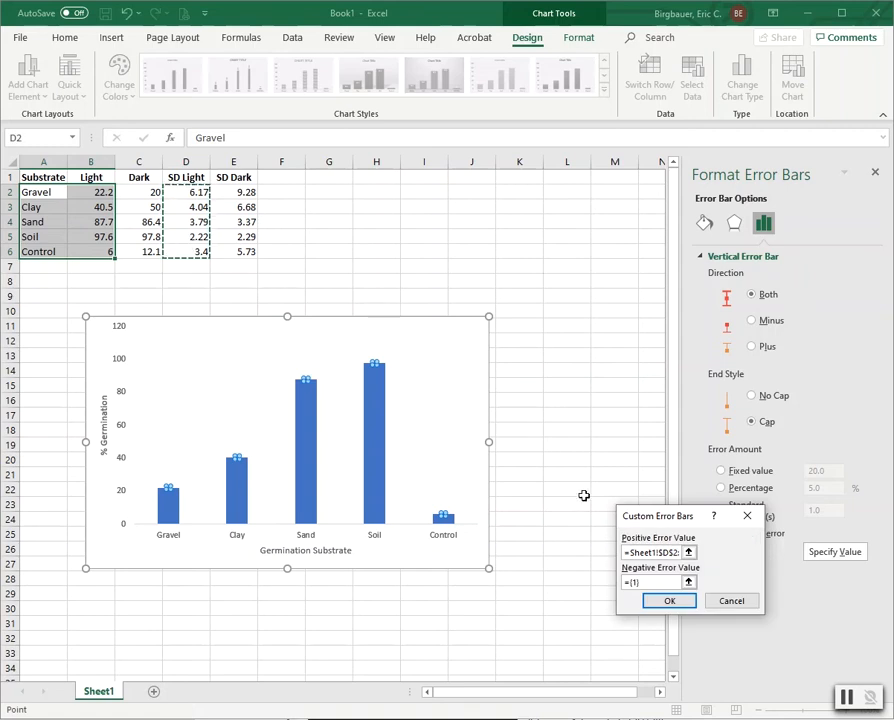
{"action": "left_click", "coordinate": [634, 581]}
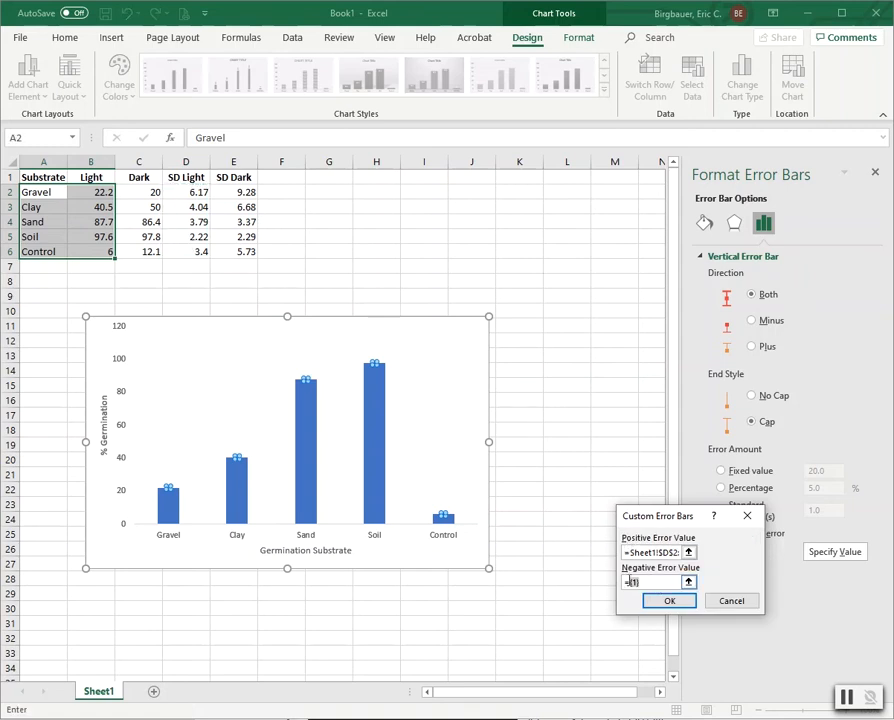
{"action": "left_click", "coordinate": [188, 191]}
{"action": "left_click_drag", "start_coordinate": [188, 191], "coordinate": [200, 251]}
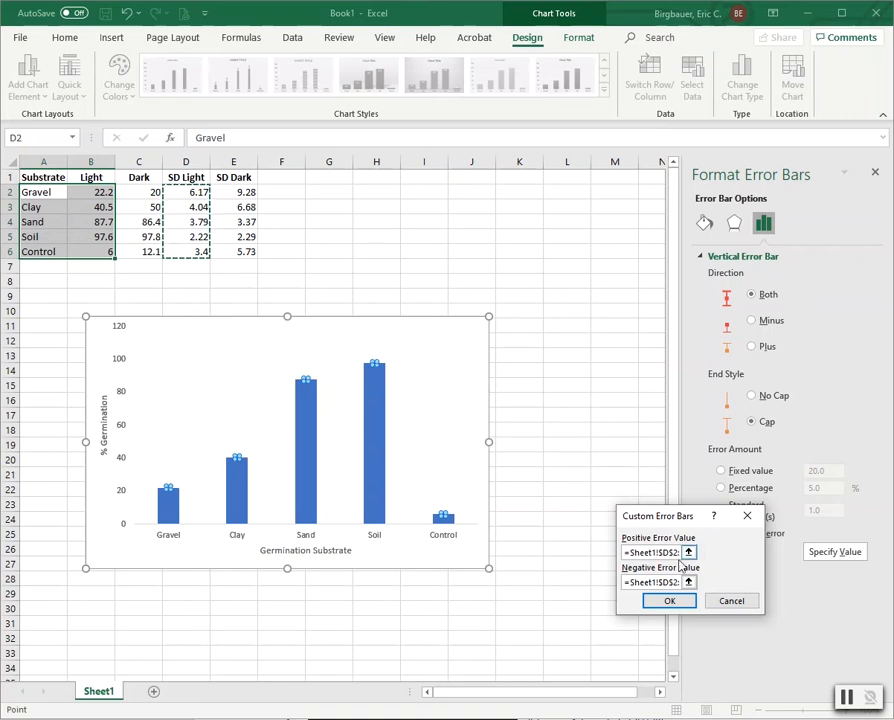
{"action": "left_click", "coordinate": [675, 602]}
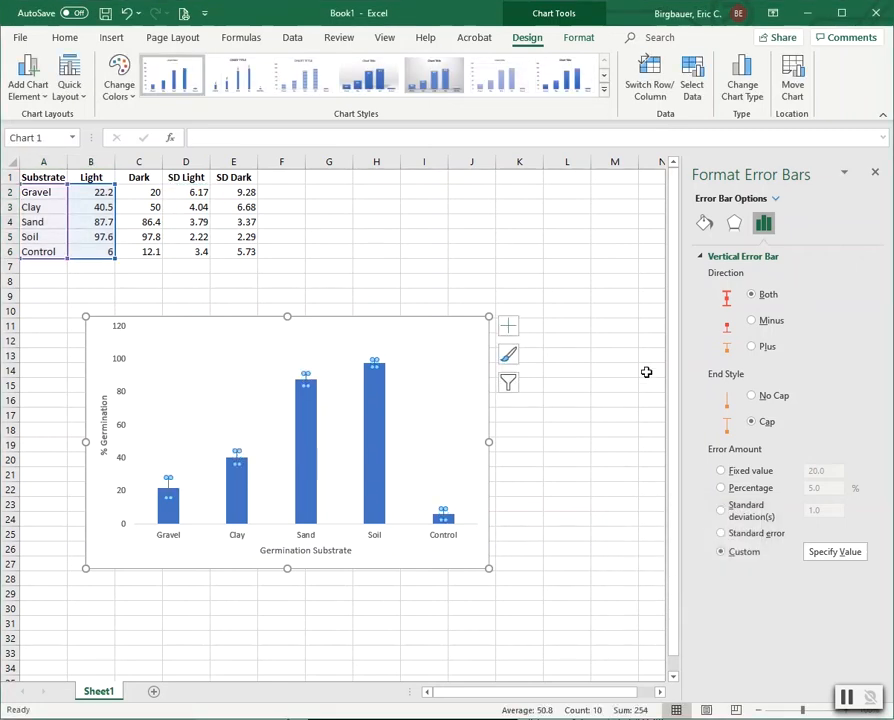
Step: Set the error bars to Plus direction with solid black 1.25 pt lines
{"action": "left_click", "coordinate": [752, 347]}
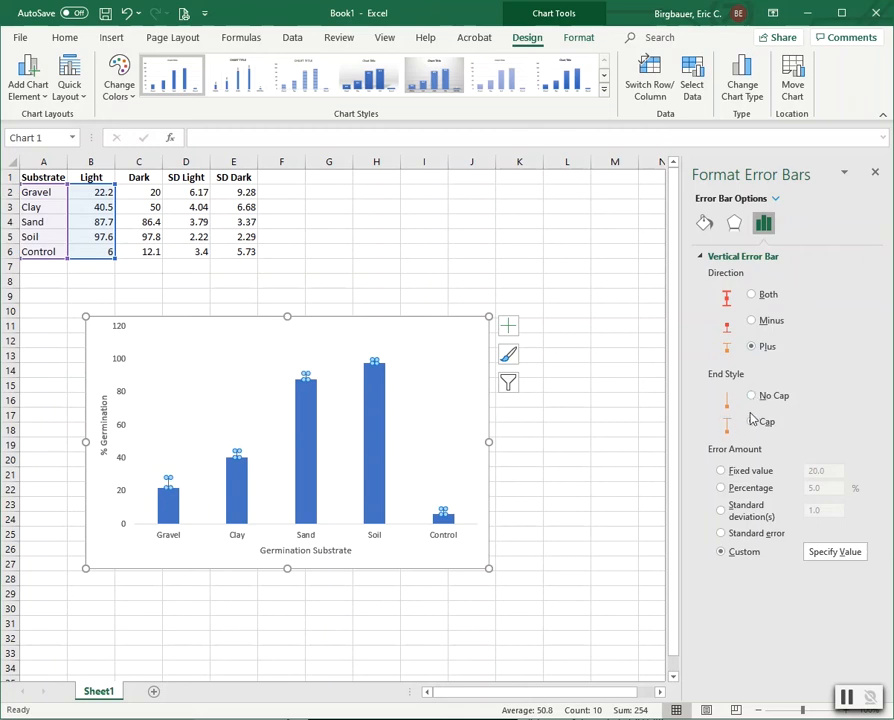
{"action": "left_click", "coordinate": [706, 226]}
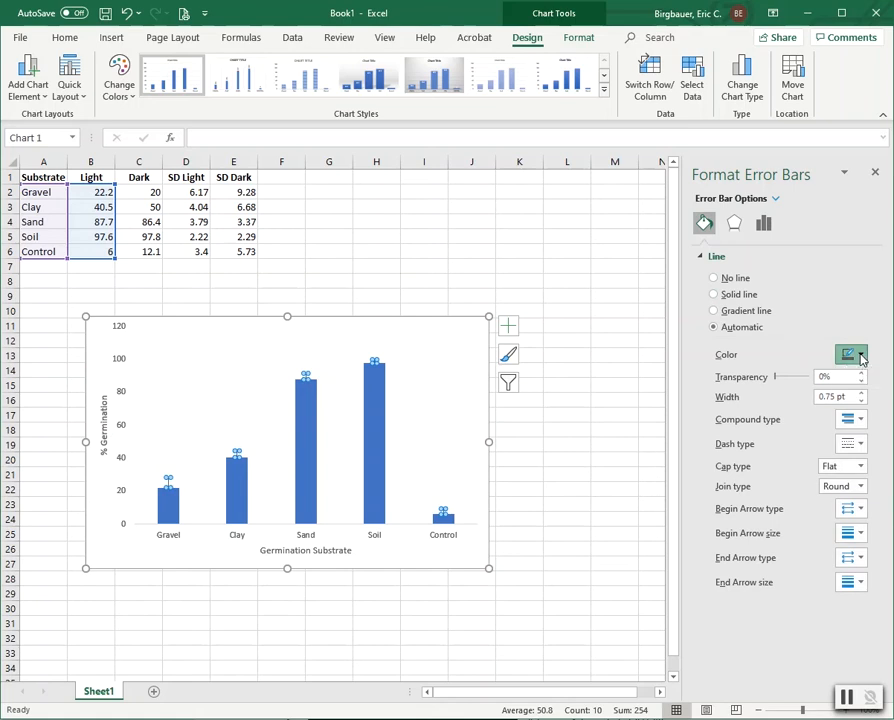
{"action": "left_click", "coordinate": [861, 356]}
{"action": "left_click", "coordinate": [854, 393]}
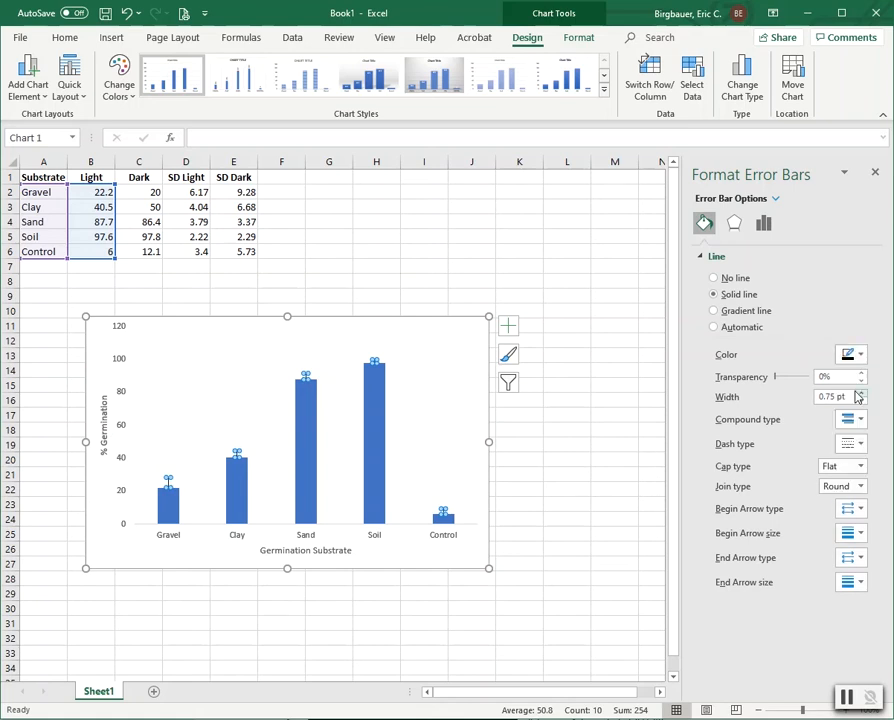
{"action": "left_click", "coordinate": [861, 393]}
{"action": "left_click", "coordinate": [861, 393]}
{"action": "left_click", "coordinate": [466, 268]}
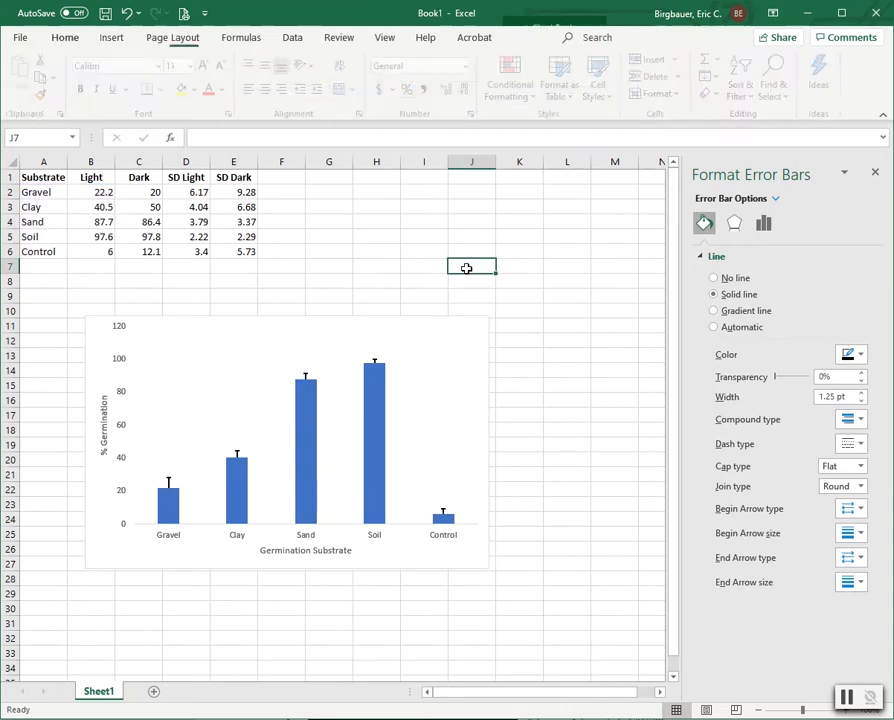
{"action": "left_click", "coordinate": [876, 174]}
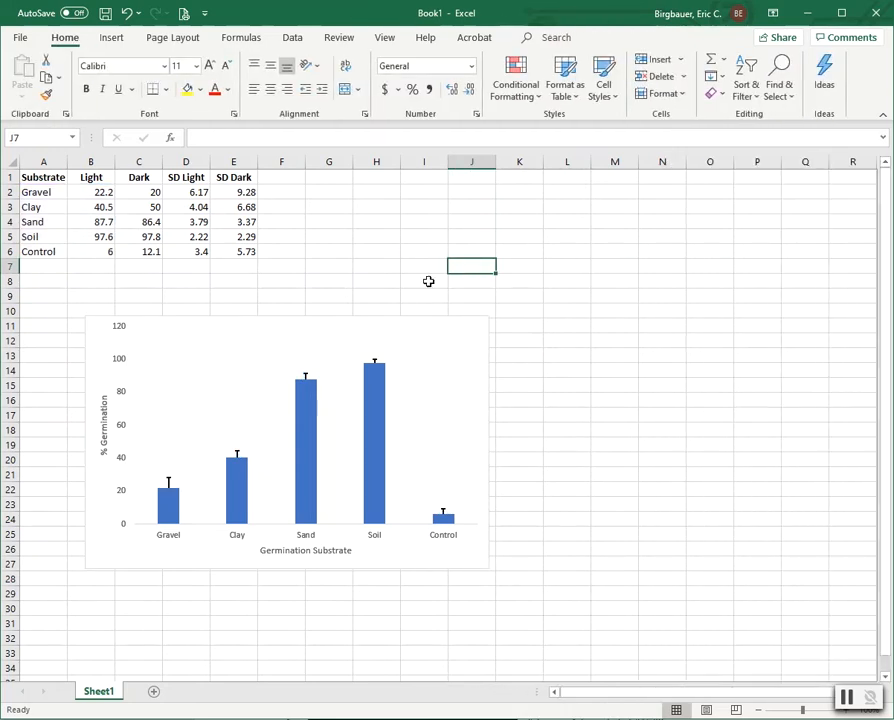
{"action": "left_click", "coordinate": [847, 698]}
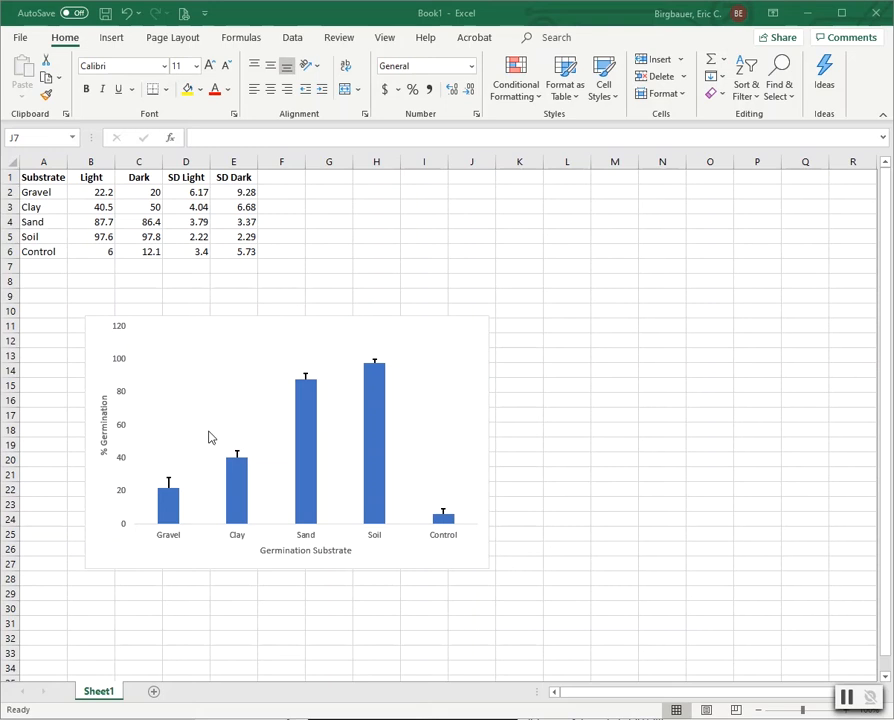
Step: Make both axis titles 12 pt, with the horizontal title in black
{"action": "double_click", "coordinate": [286, 551]}
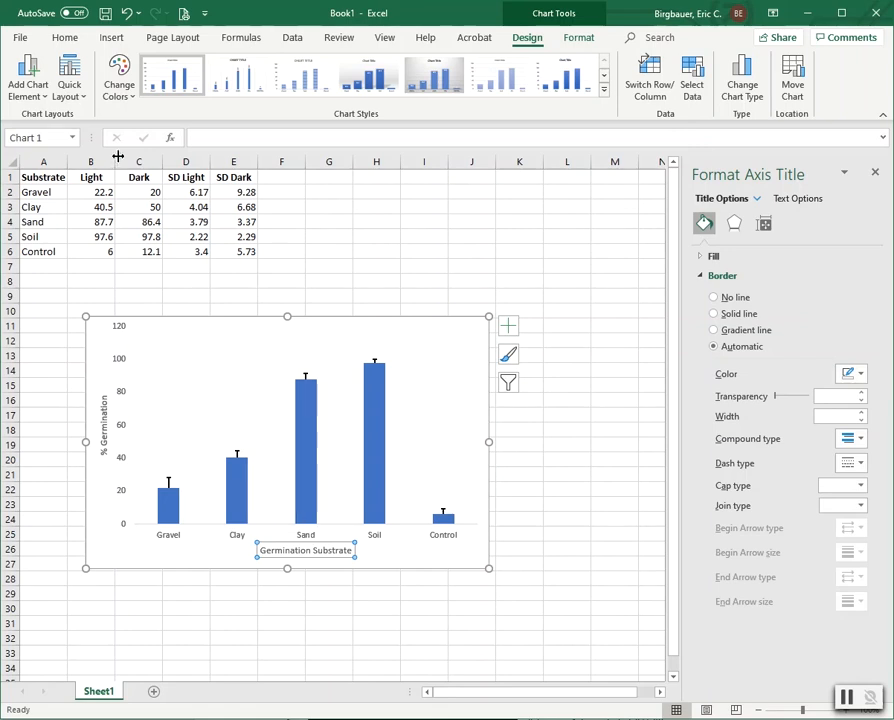
{"action": "left_click", "coordinate": [66, 38]}
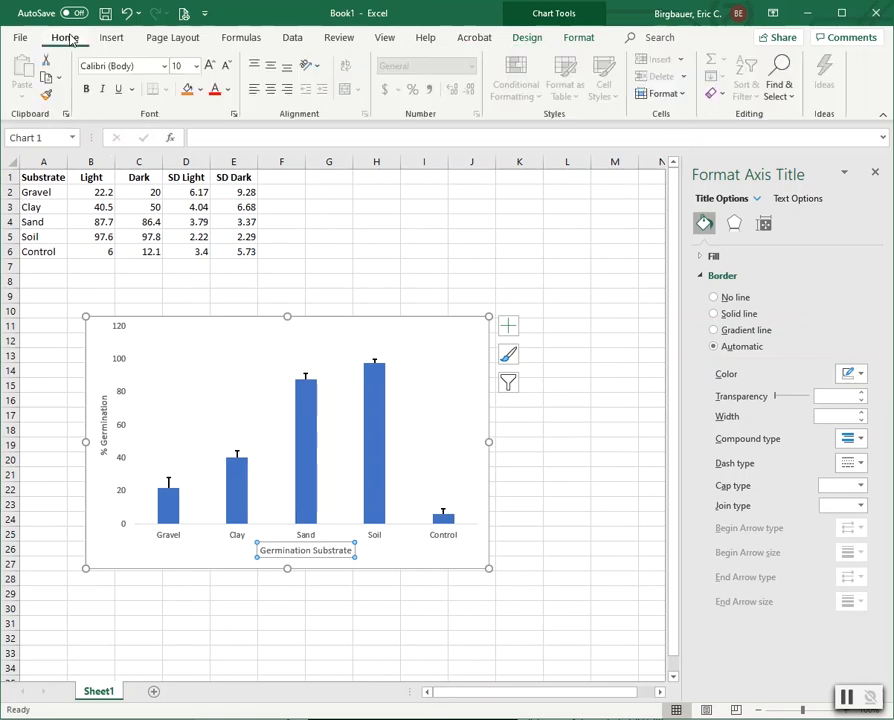
{"action": "left_click", "coordinate": [196, 66]}
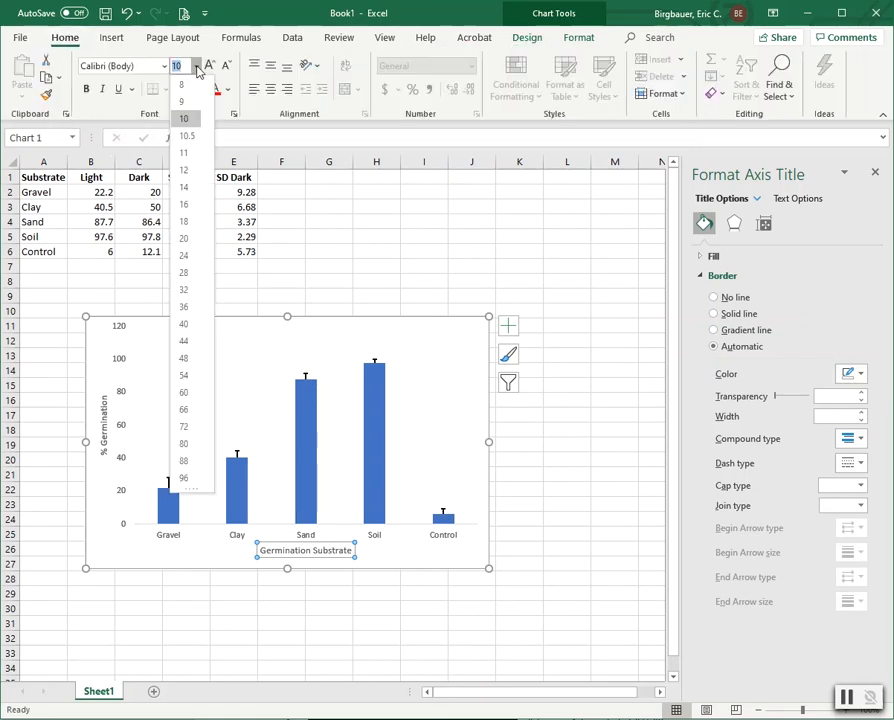
{"action": "left_click", "coordinate": [184, 171]}
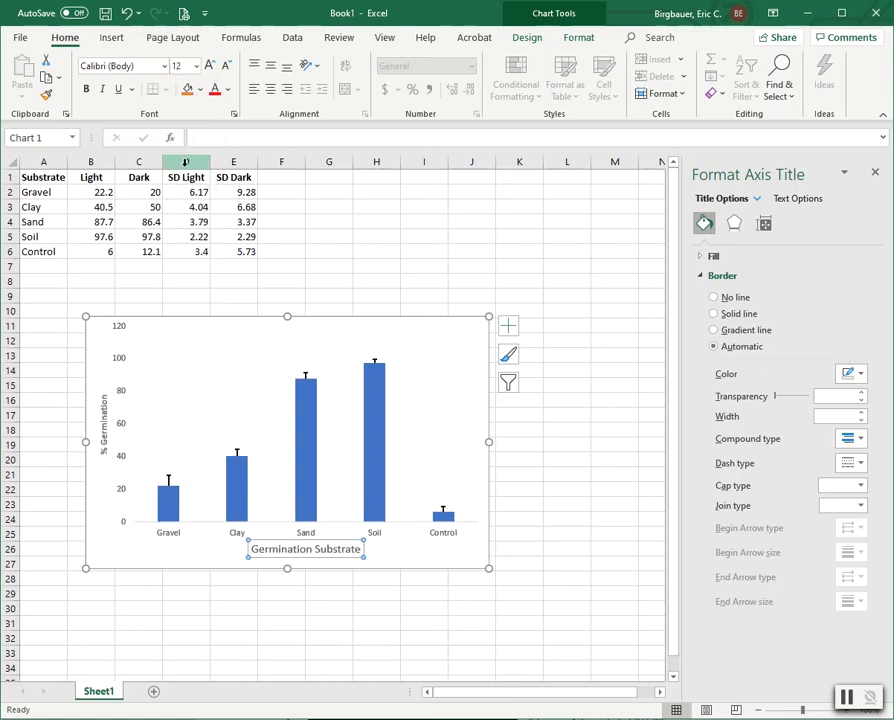
{"action": "left_click", "coordinate": [229, 90]}
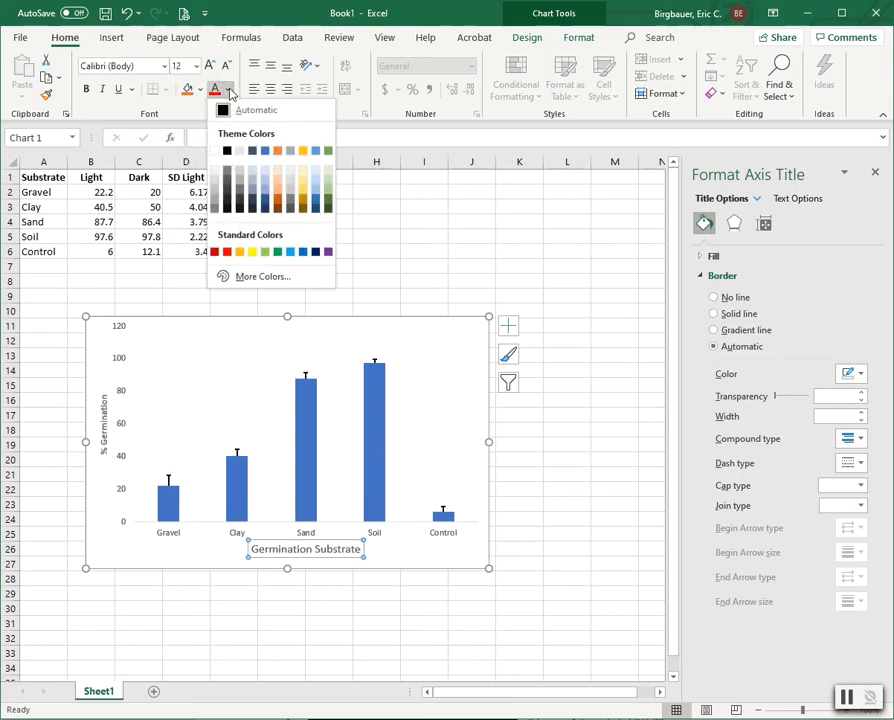
{"action": "left_click", "coordinate": [227, 150]}
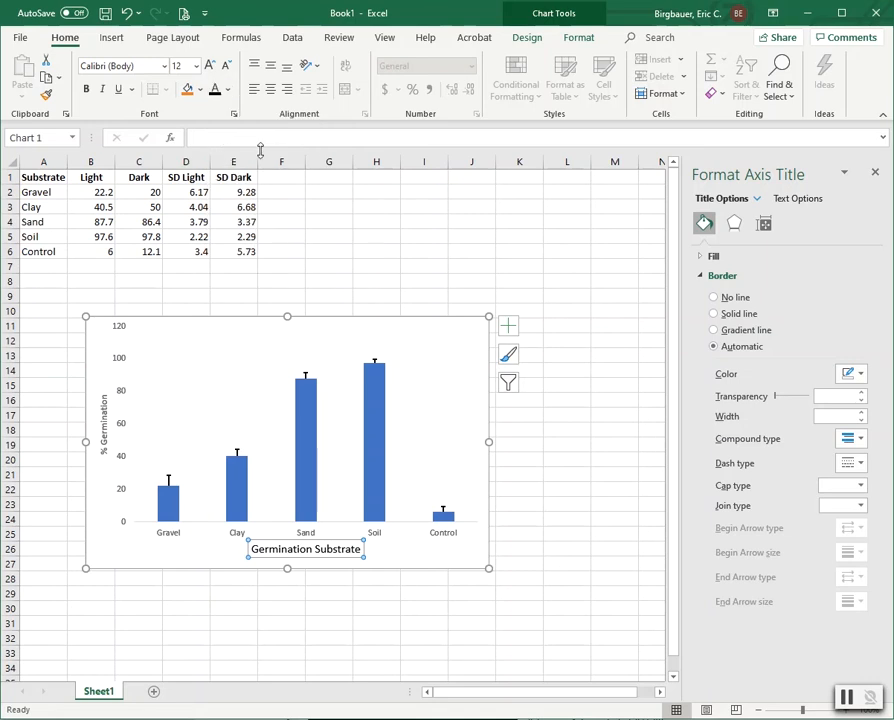
{"action": "left_click", "coordinate": [104, 415]}
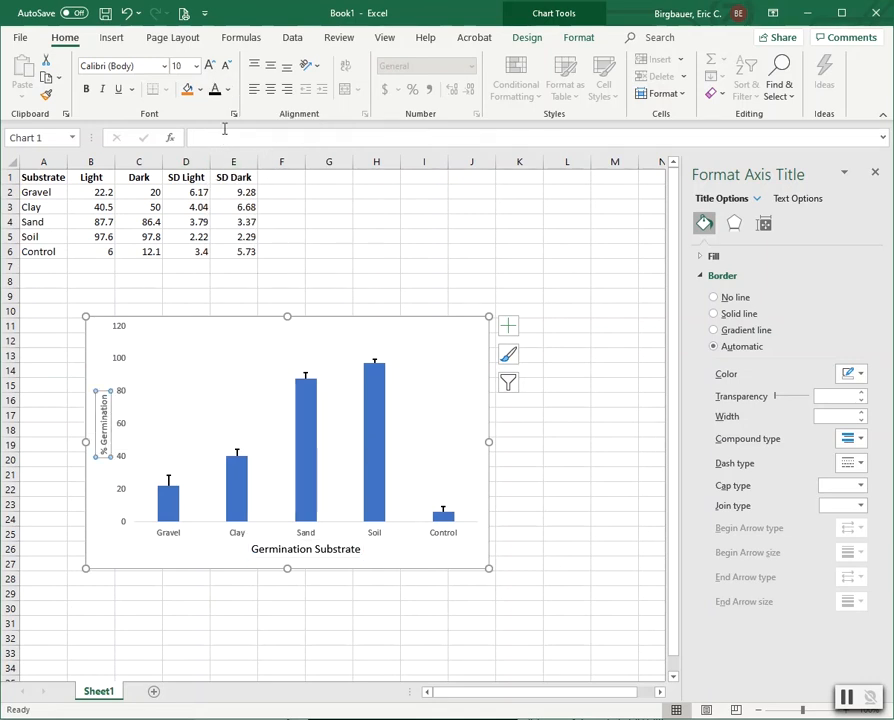
{"action": "left_click", "coordinate": [196, 66]}
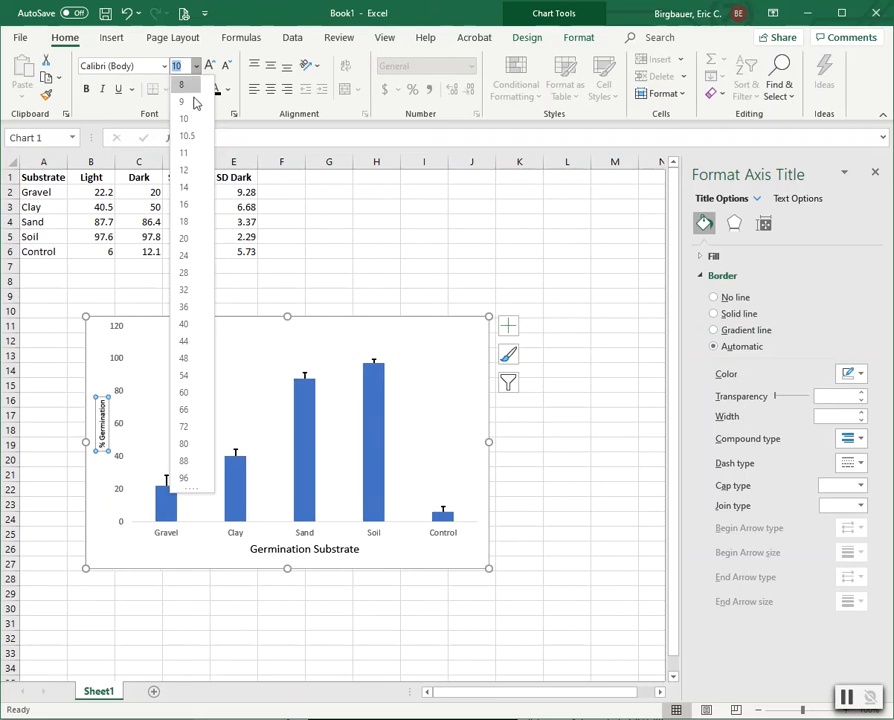
{"action": "left_click", "coordinate": [188, 170]}
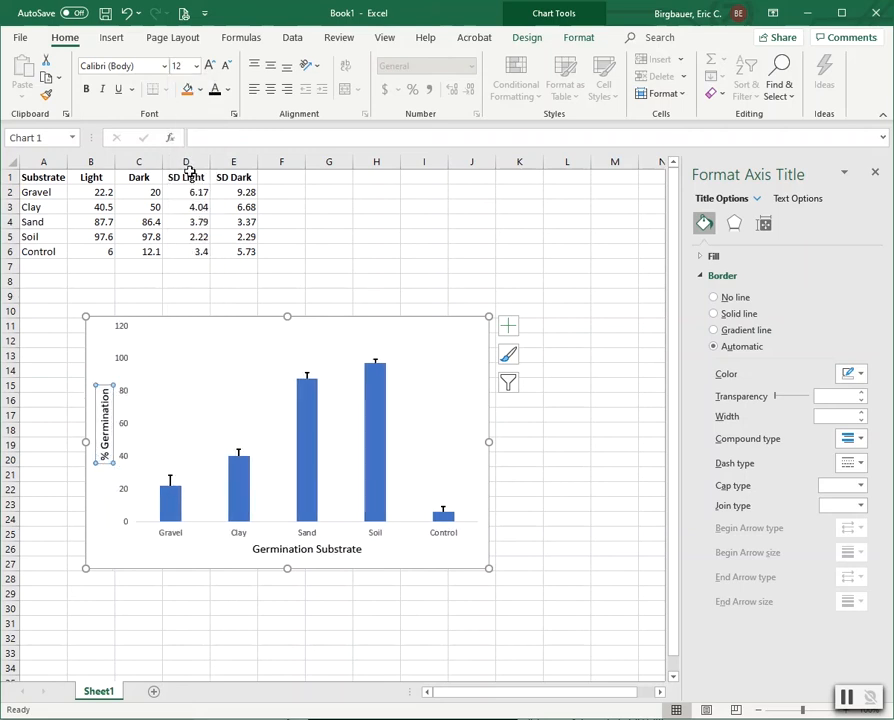
Step: Set the horizontal and vertical axis labels to 10 pt
{"action": "left_click", "coordinate": [240, 535]}
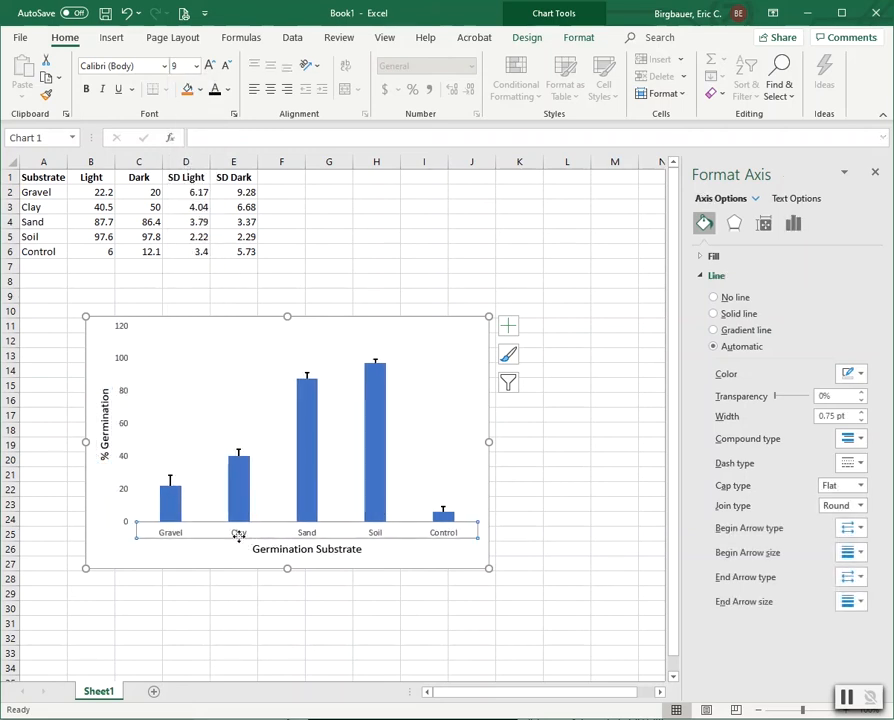
{"action": "left_click", "coordinate": [197, 66]}
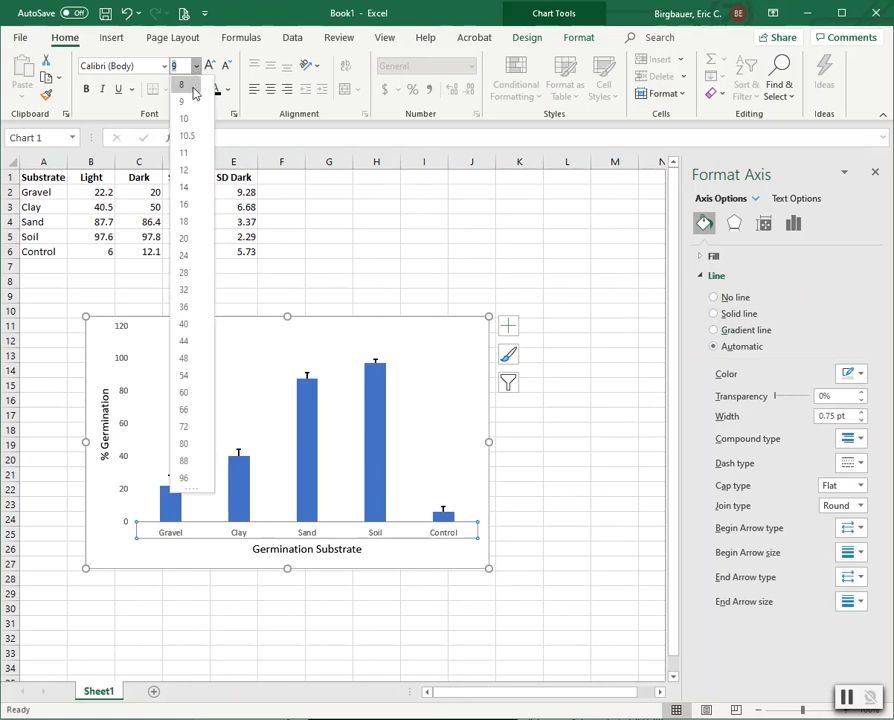
{"action": "left_click", "coordinate": [186, 120]}
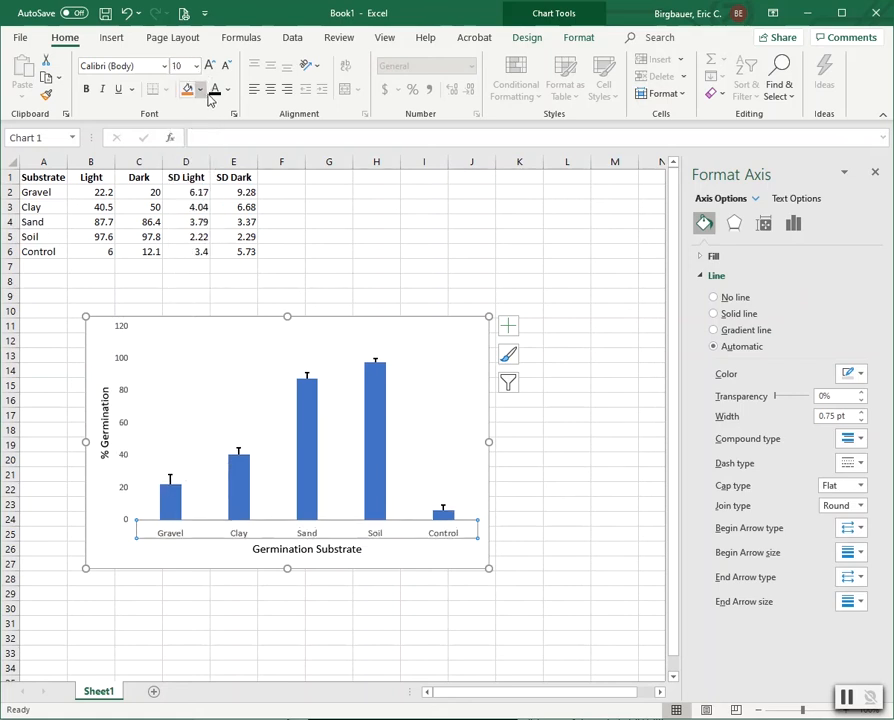
{"action": "left_click", "coordinate": [124, 424]}
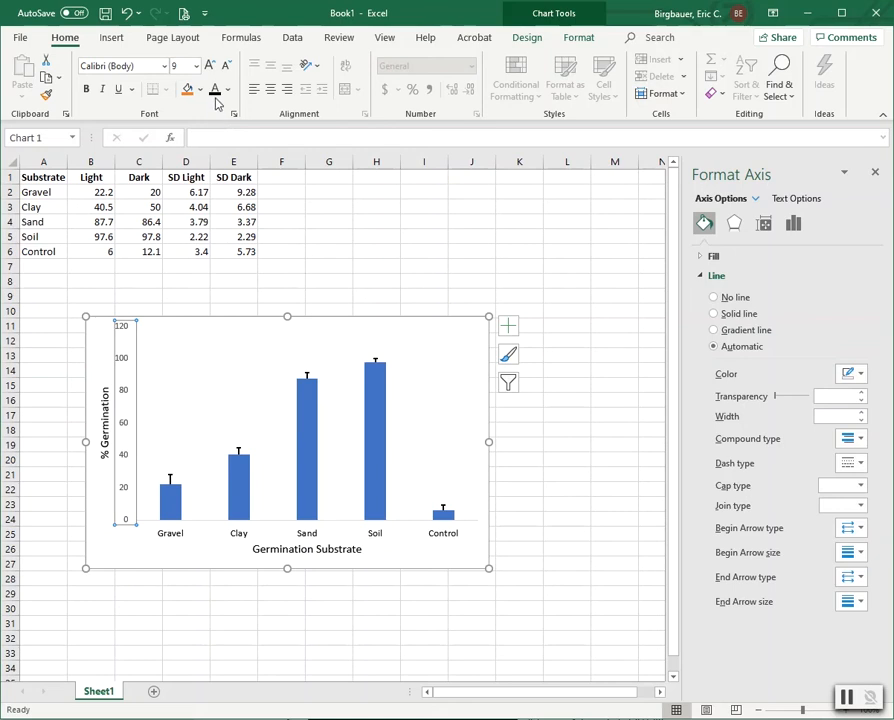
{"action": "left_click", "coordinate": [197, 66]}
{"action": "left_click", "coordinate": [184, 118]}
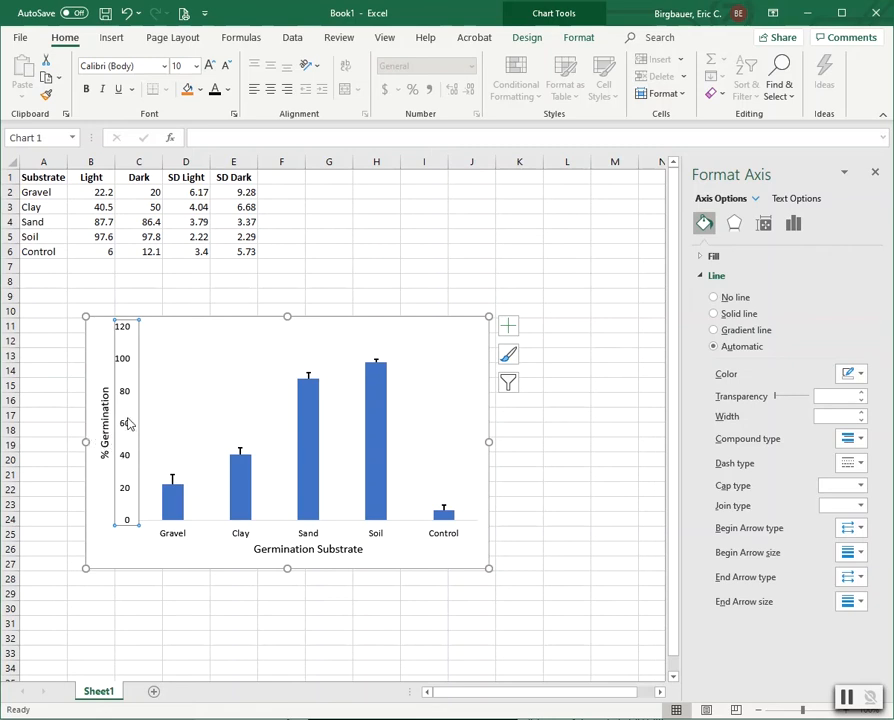
Step: Give the vertical and horizontal axes solid black lines
{"action": "left_click", "coordinate": [859, 374]}
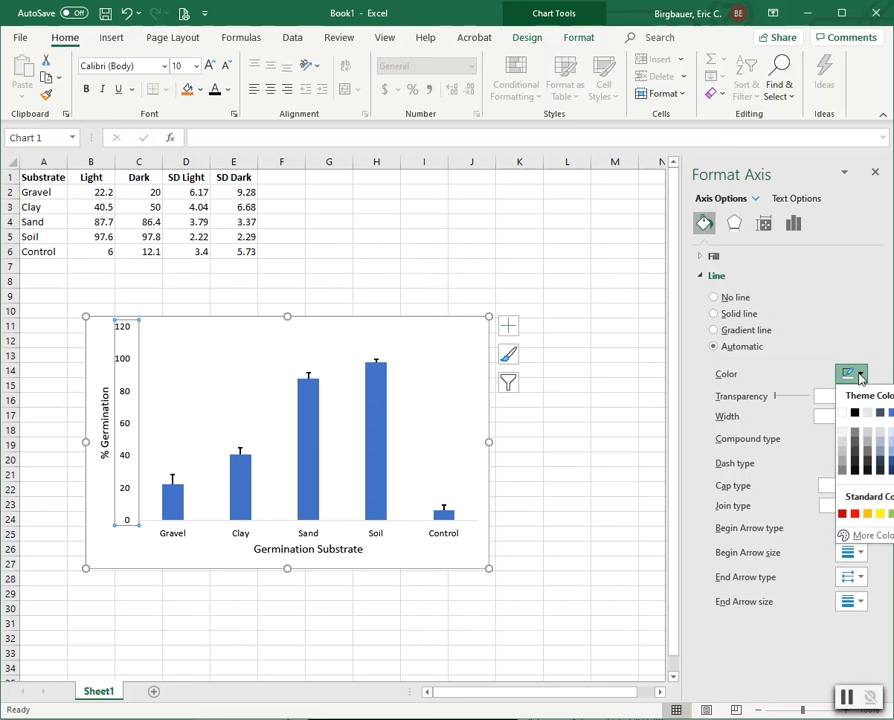
{"action": "left_click", "coordinate": [856, 415]}
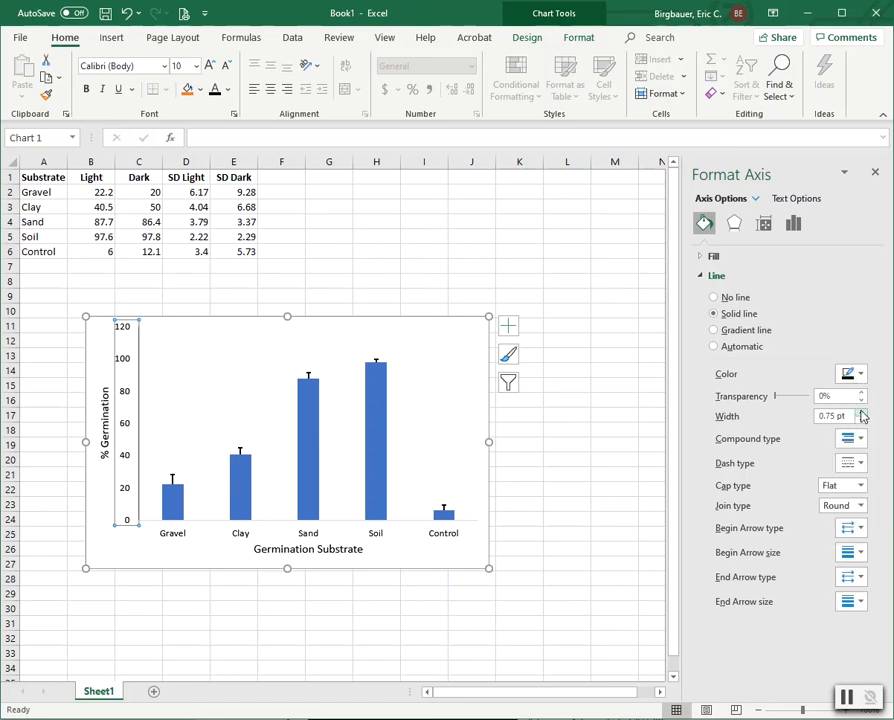
{"action": "left_click", "coordinate": [405, 528]}
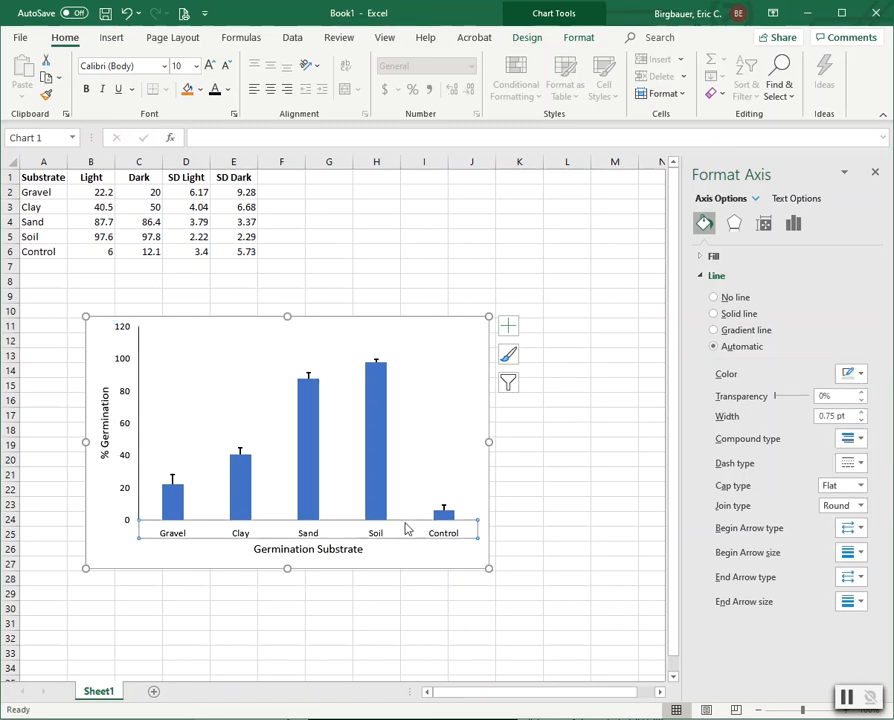
{"action": "left_click", "coordinate": [860, 374]}
{"action": "left_click", "coordinate": [856, 415]}
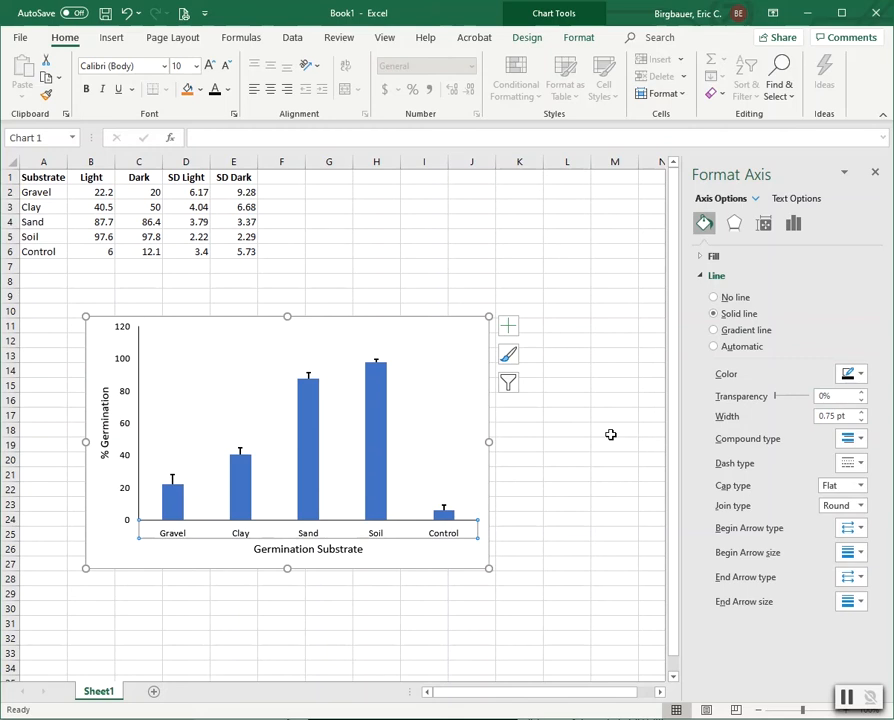
{"action": "left_click", "coordinate": [567, 476]}
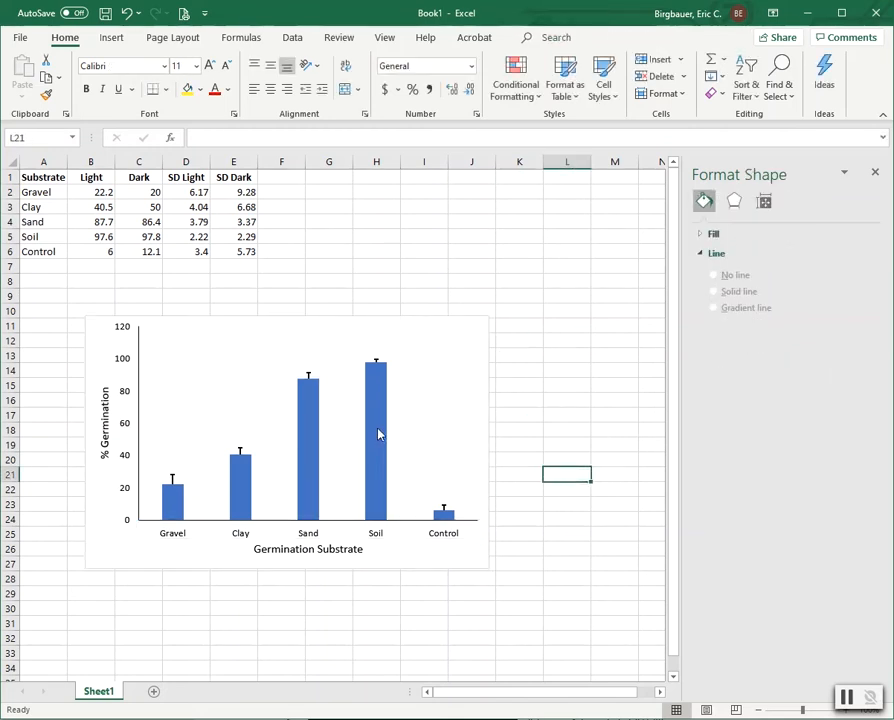
Step: Set the vertical axis maximum bound to 100
{"action": "mouse_move", "coordinate": [388, 417]}
{"action": "left_click", "coordinate": [124, 336]}
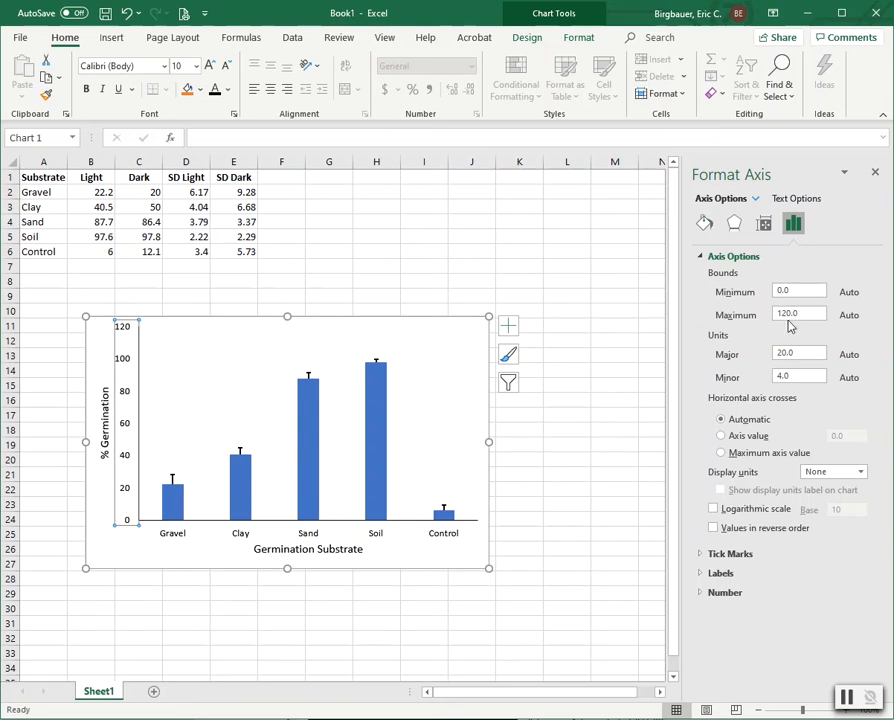
{"action": "left_click_drag", "start_coordinate": [804, 316], "coordinate": [771, 320]}
{"action": "type", "text": "100"}
{"action": "key", "text": "Return"}
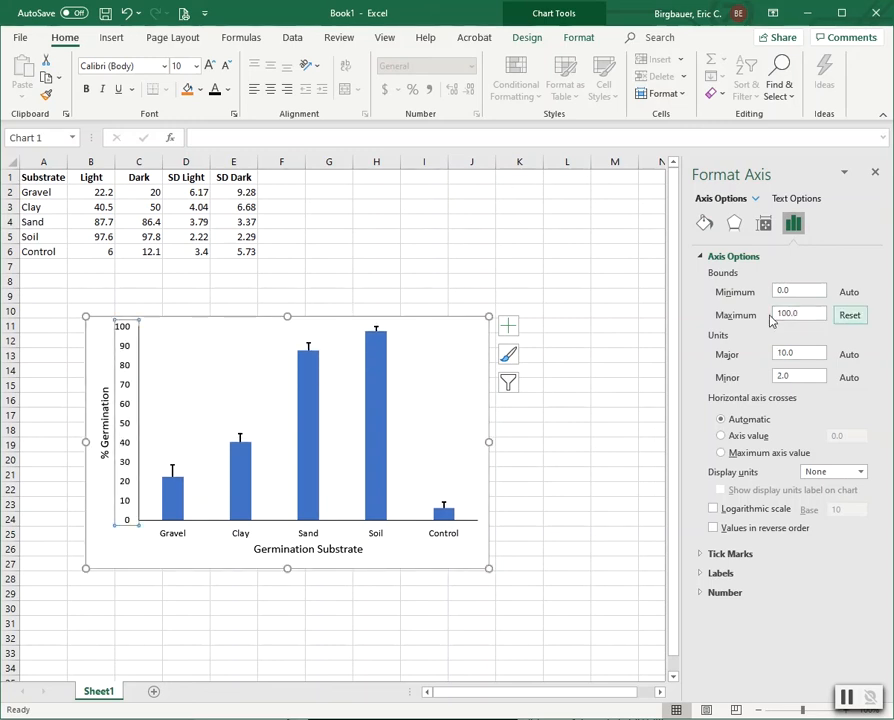
Step: Give the vertical axis Outside major tick marks
{"action": "left_click", "coordinate": [702, 556]}
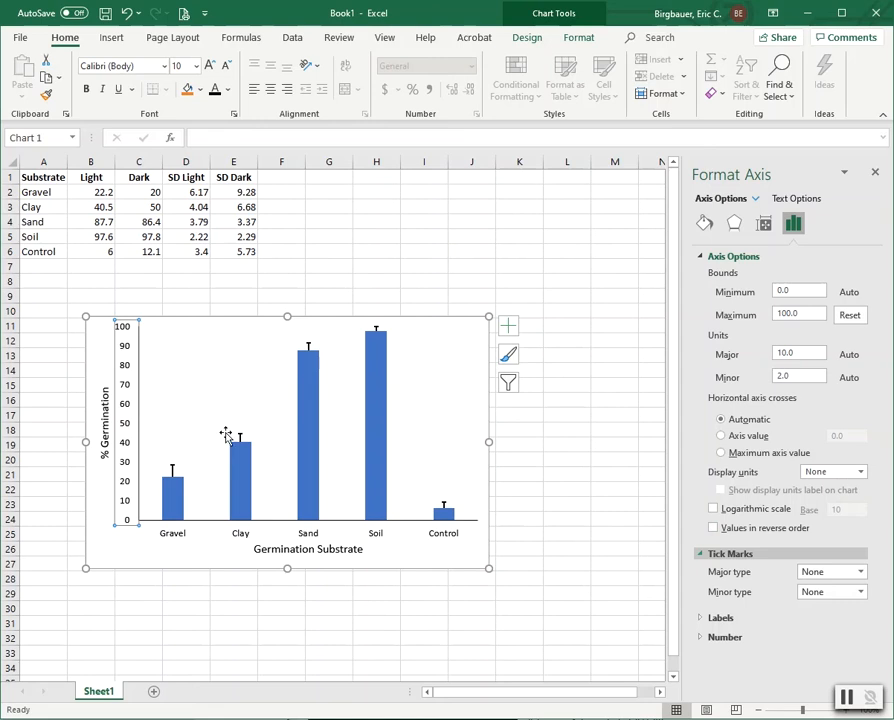
{"action": "left_click", "coordinate": [821, 578]}
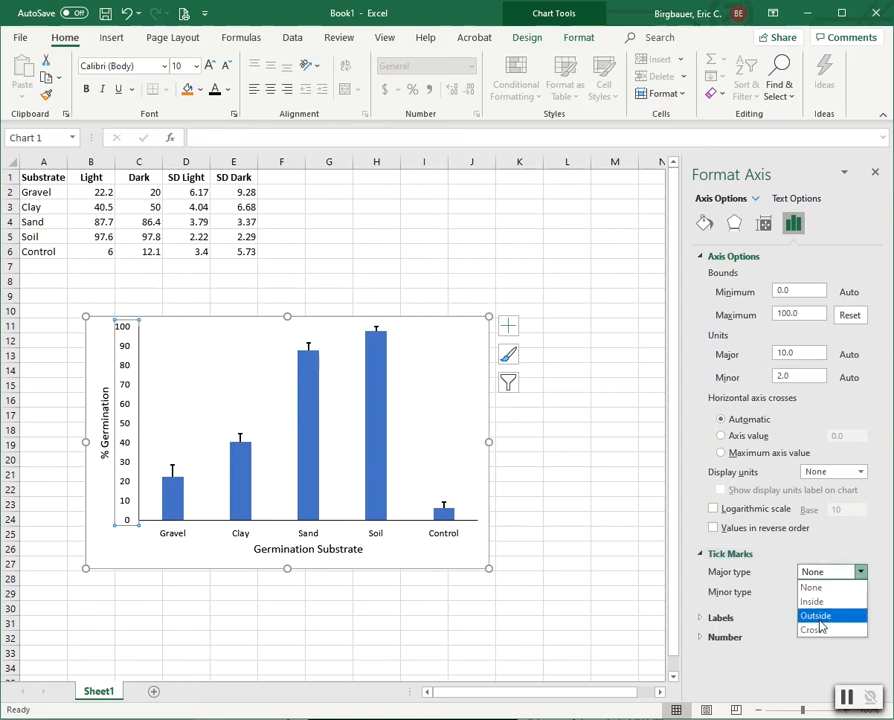
{"action": "left_click", "coordinate": [818, 618]}
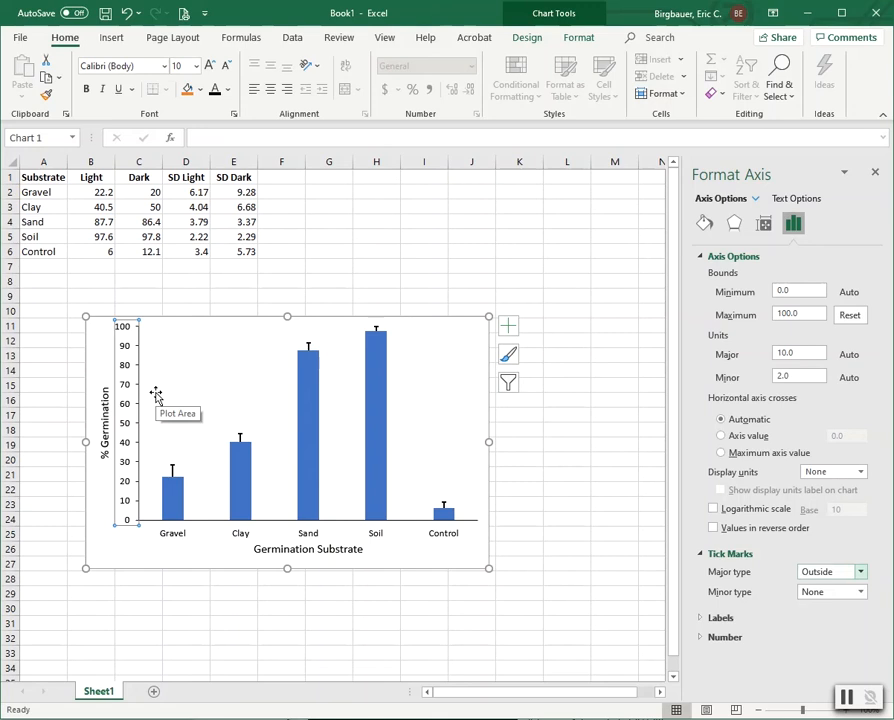
{"action": "left_click", "coordinate": [575, 330]}
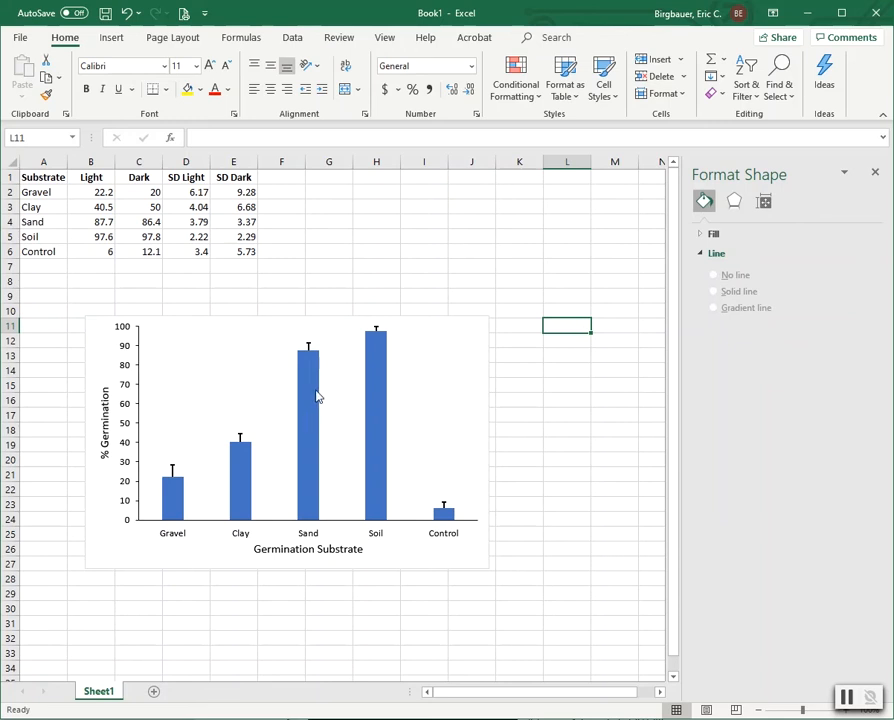
{"action": "mouse_move", "coordinate": [311, 387]}
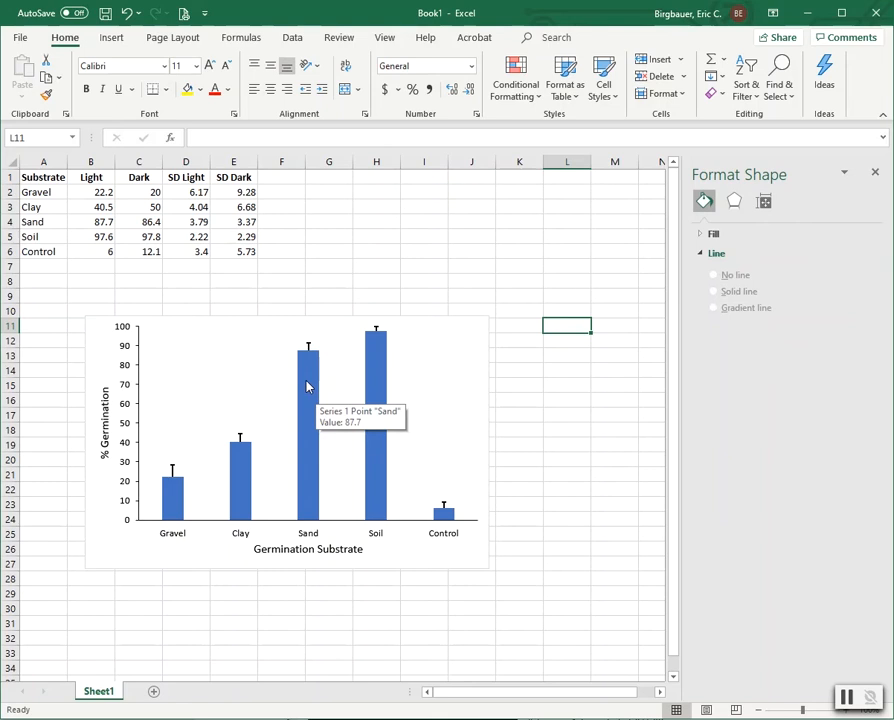
Step: Fill the bar series dark green with a black outline, leaving shape effects unchanged
{"action": "left_click", "coordinate": [307, 386]}
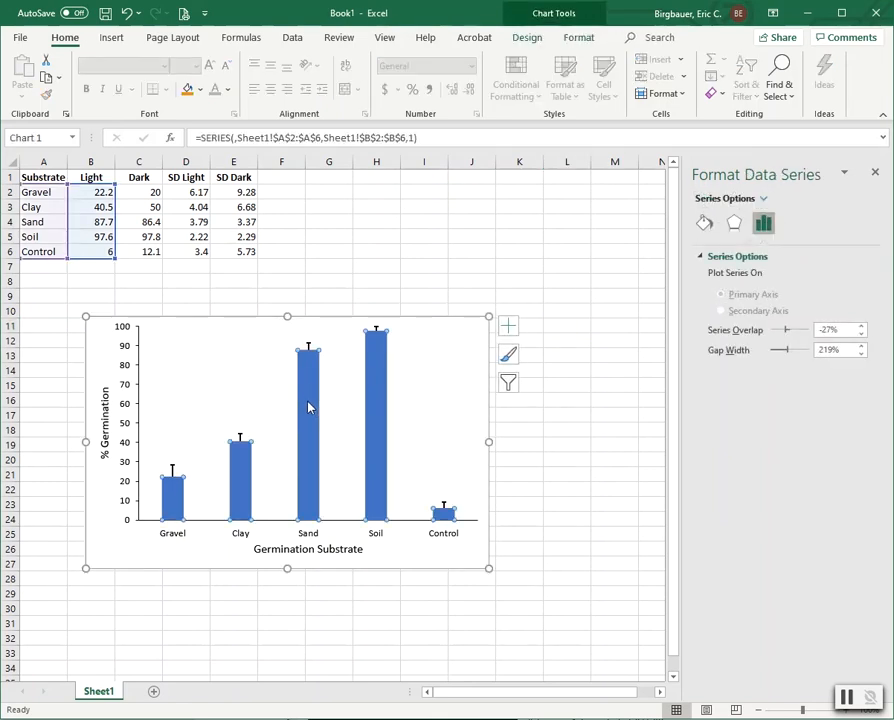
{"action": "left_click", "coordinate": [579, 38]}
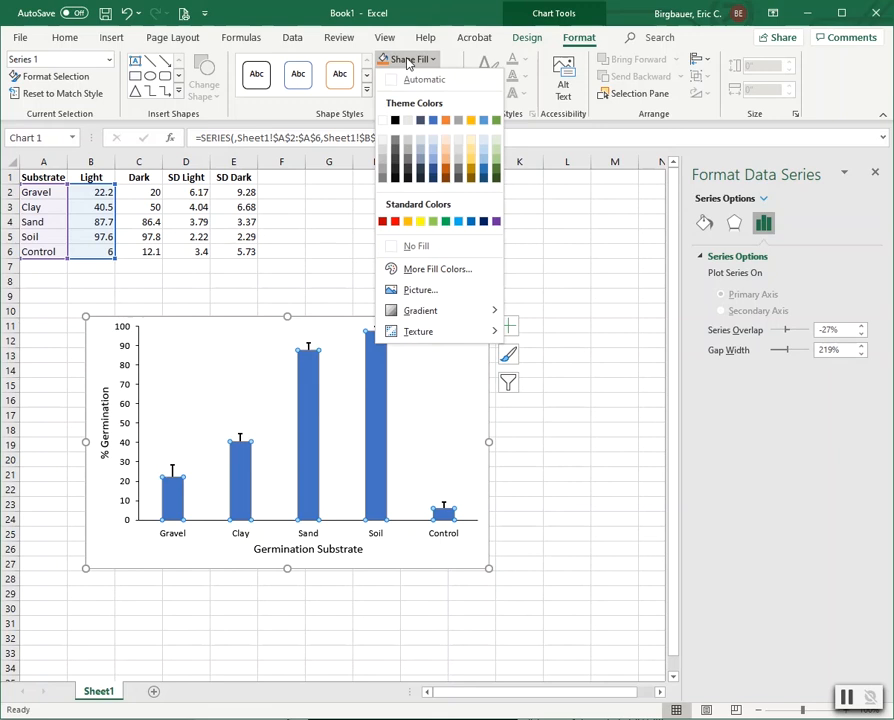
{"action": "left_click", "coordinate": [497, 173]}
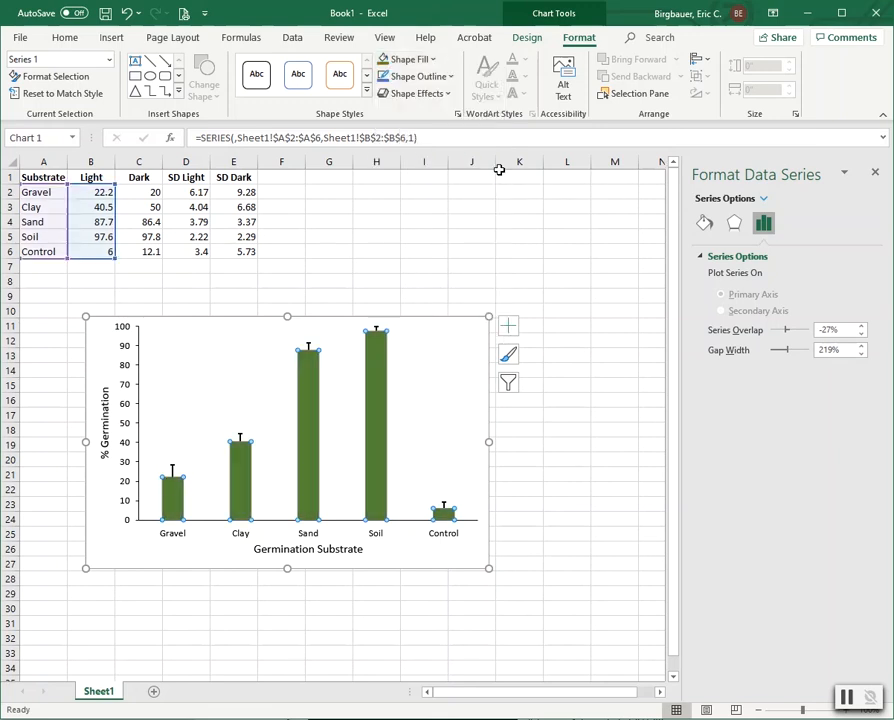
{"action": "left_click", "coordinate": [418, 77]}
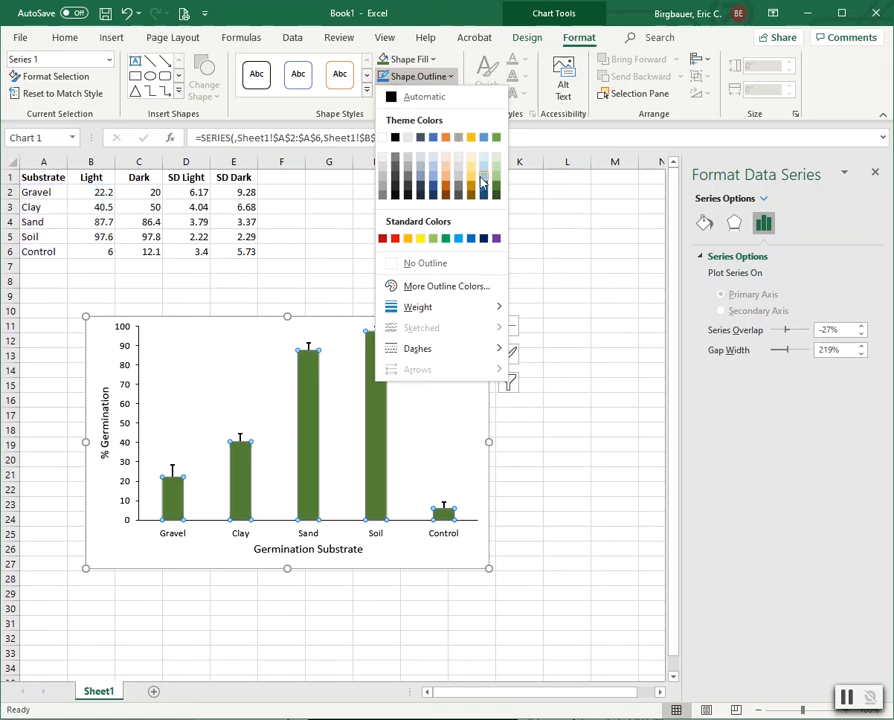
{"action": "left_click", "coordinate": [395, 137]}
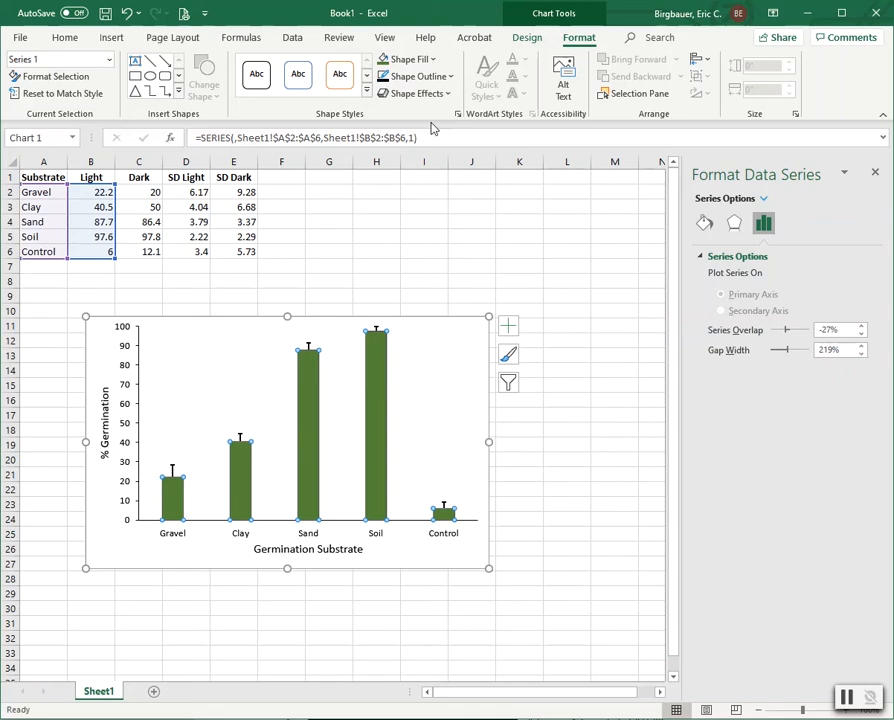
{"action": "left_click", "coordinate": [417, 94]}
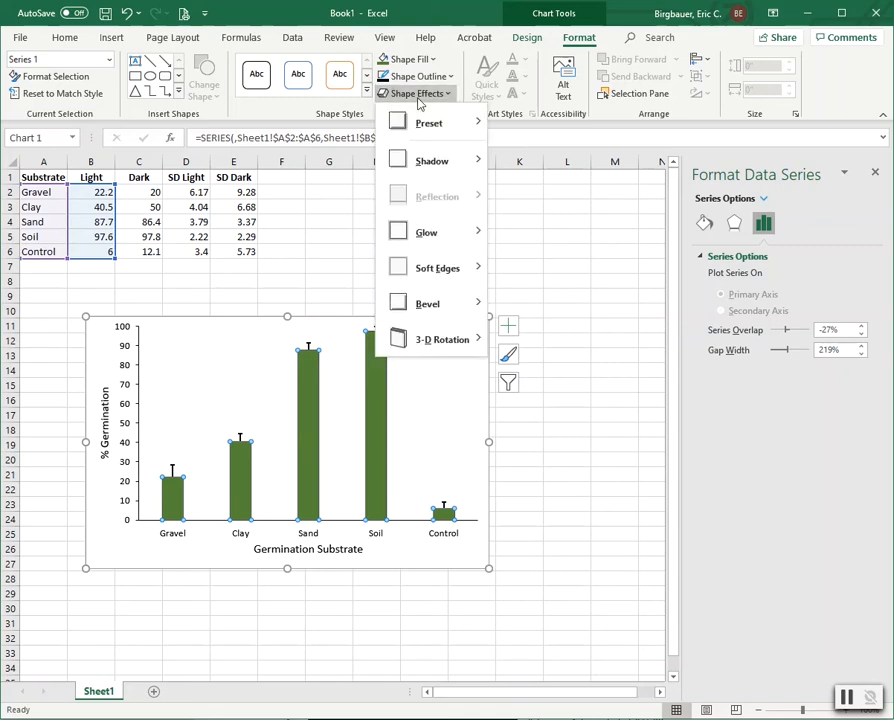
{"action": "left_click", "coordinate": [418, 98]}
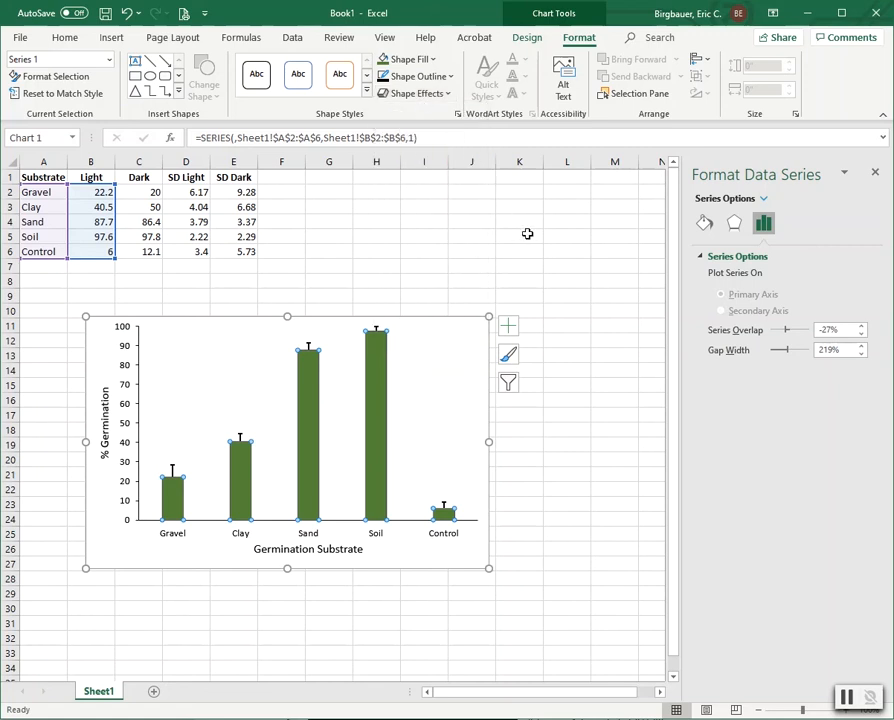
{"action": "left_click", "coordinate": [540, 261]}
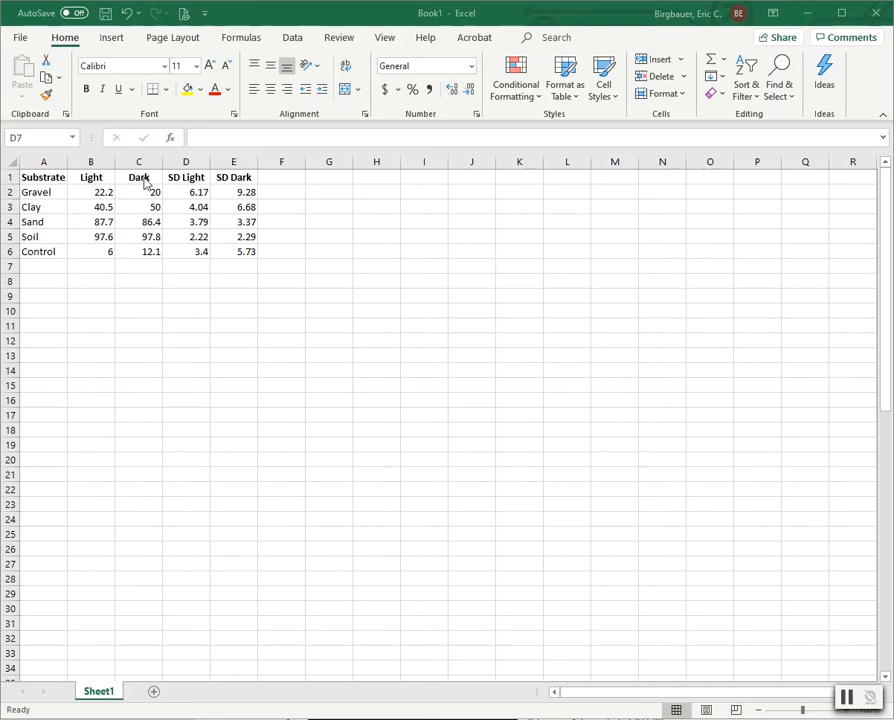
Step: Insert a clustered column chart of the substrates with their Light and Dark values (A2:C6)
{"action": "left_click", "coordinate": [40, 190]}
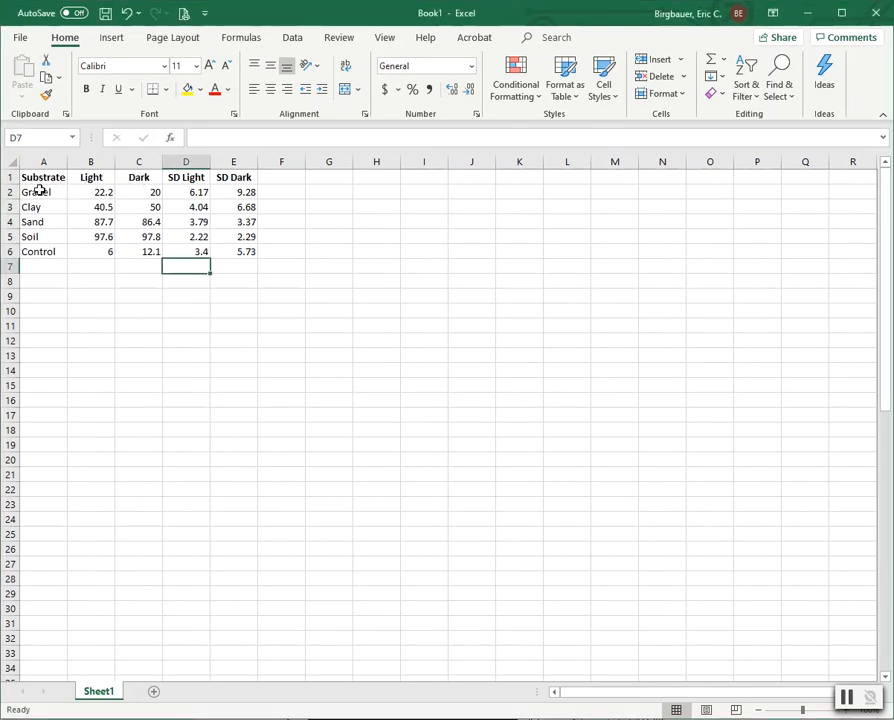
{"action": "left_click_drag", "start_coordinate": [40, 190], "coordinate": [140, 250]}
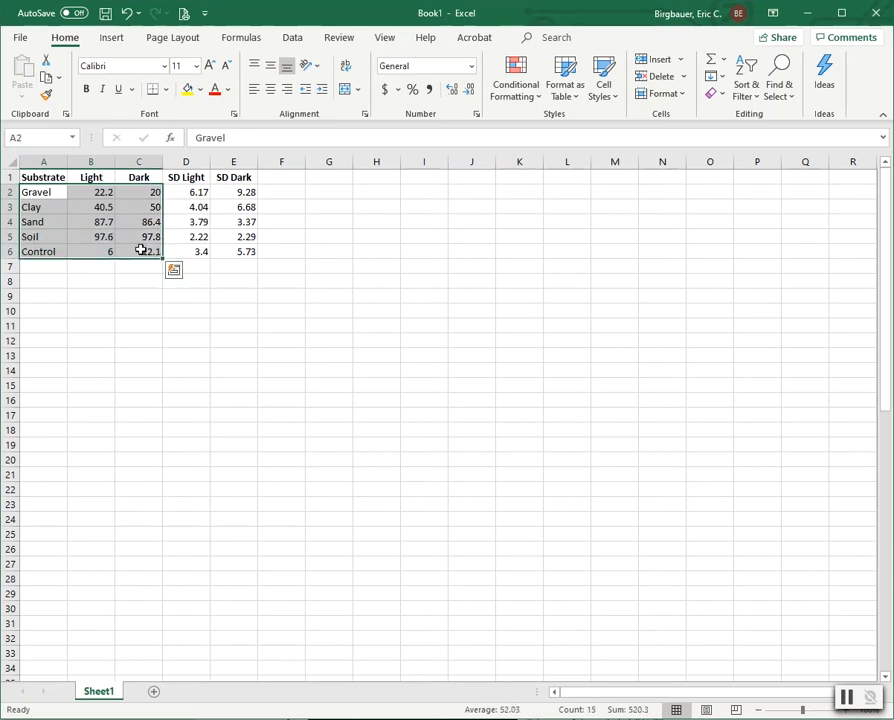
{"action": "left_click", "coordinate": [112, 40]}
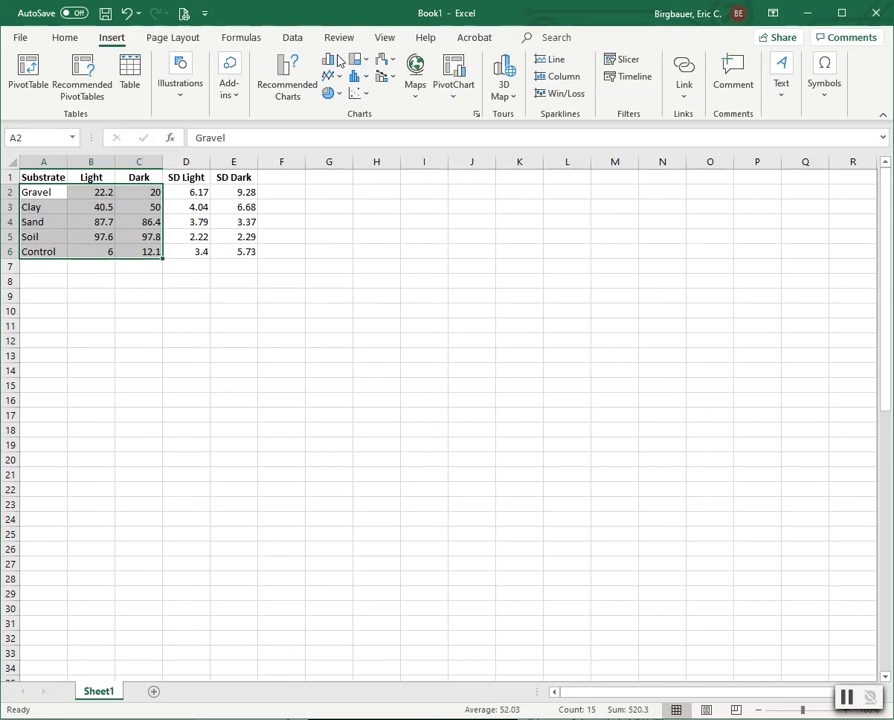
{"action": "left_click", "coordinate": [329, 61]}
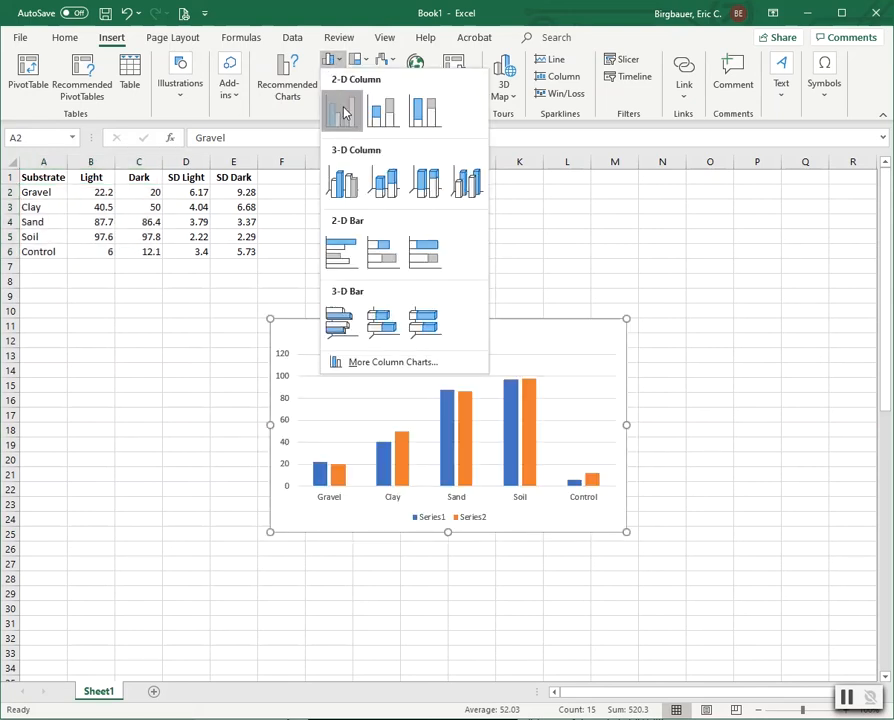
{"action": "left_click", "coordinate": [341, 107]}
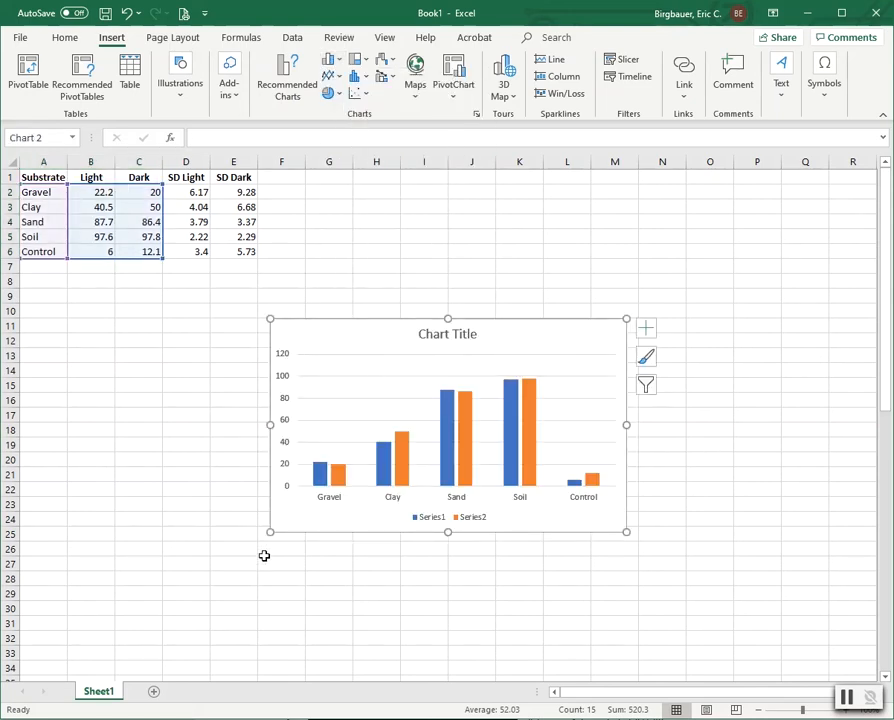
Step: Enlarge the chart, move it left below the table, and delete the chart title
{"action": "left_click_drag", "start_coordinate": [270, 533], "coordinate": [182, 582]}
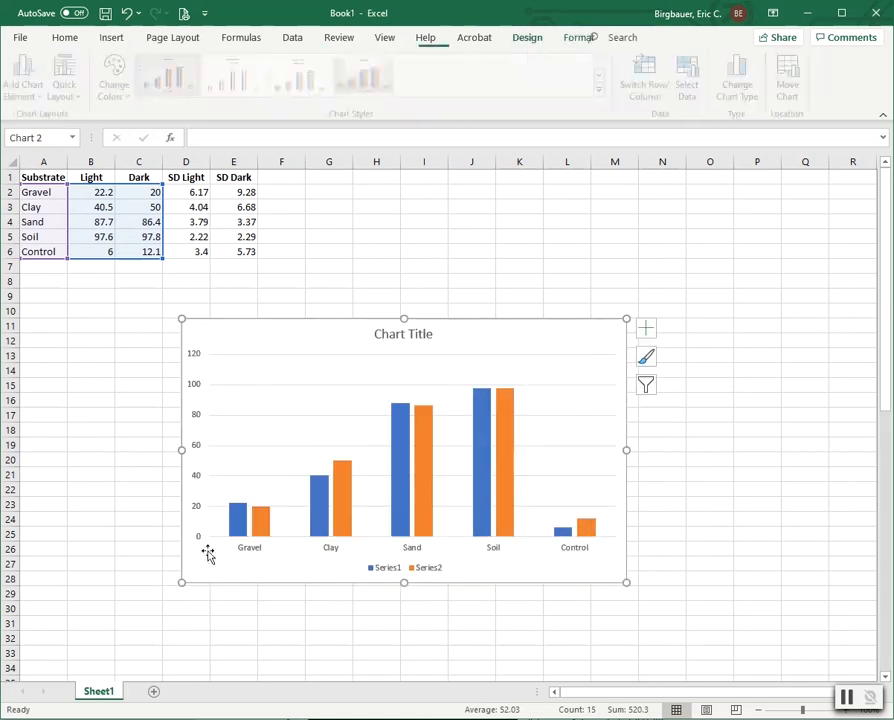
{"action": "left_click_drag", "start_coordinate": [458, 334], "coordinate": [358, 331]}
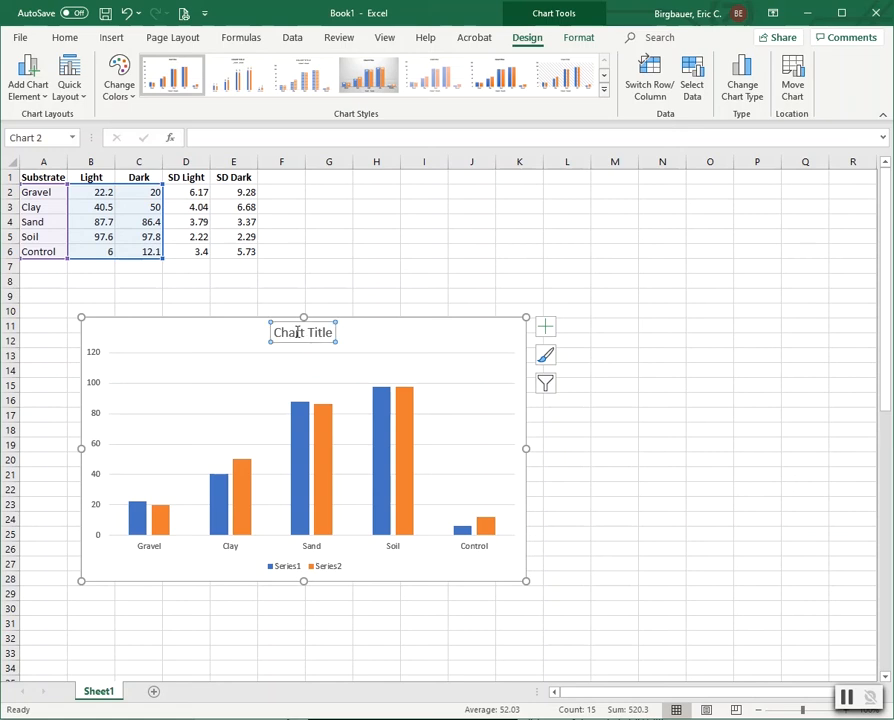
{"action": "key", "text": "Delete"}
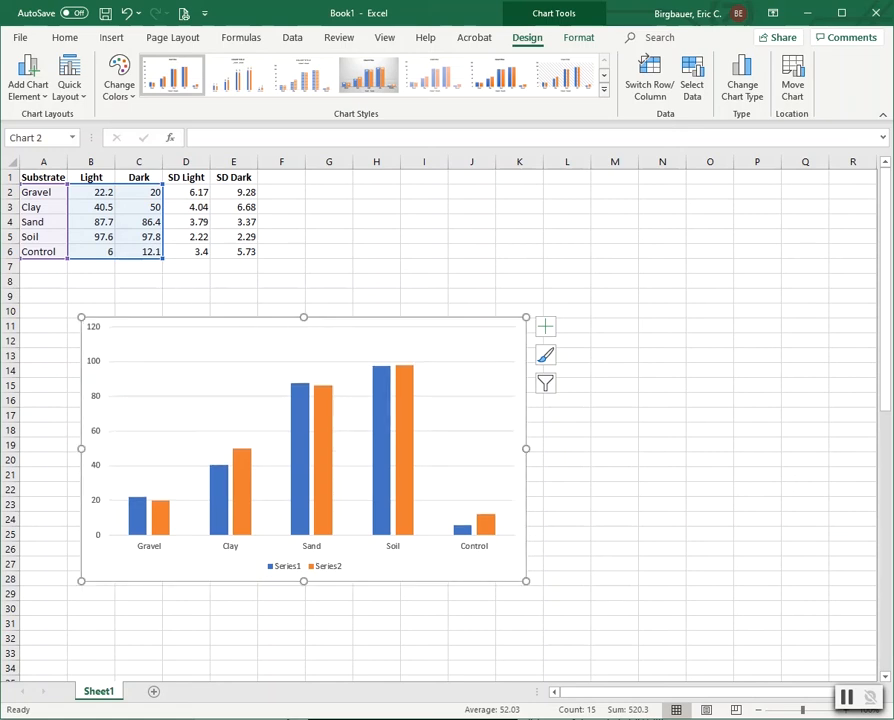
Step: Add a horizontal axis title reading 'Germination Substrate'
{"action": "left_click", "coordinate": [28, 76]}
{"action": "mouse_move", "coordinate": [50, 144]}
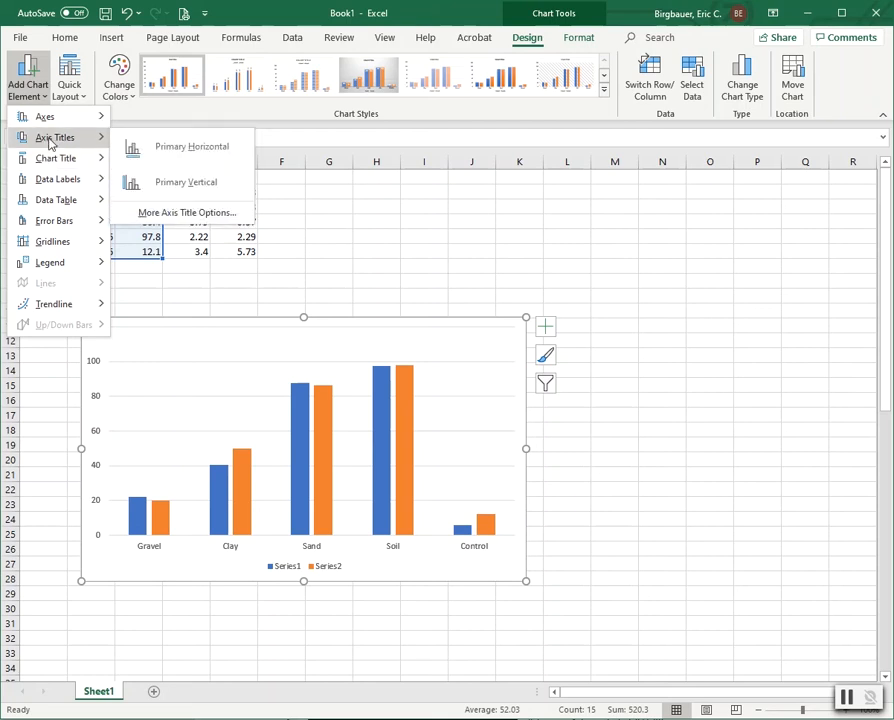
{"action": "left_click", "coordinate": [181, 148]}
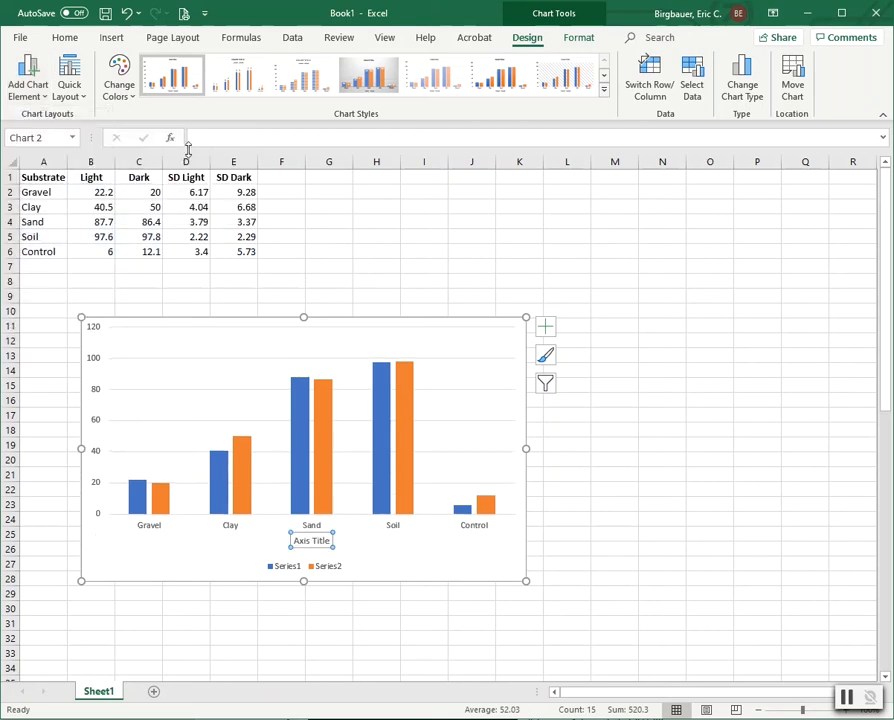
{"action": "type", "text": "Germi"}
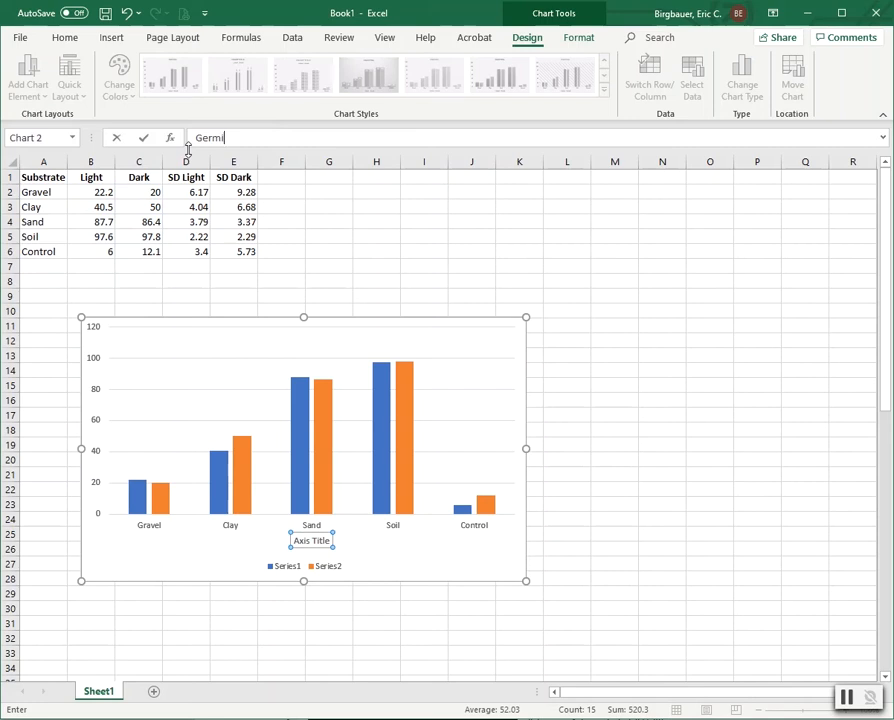
{"action": "type", "text": "nation Substrate"}
{"action": "key", "text": "Return"}
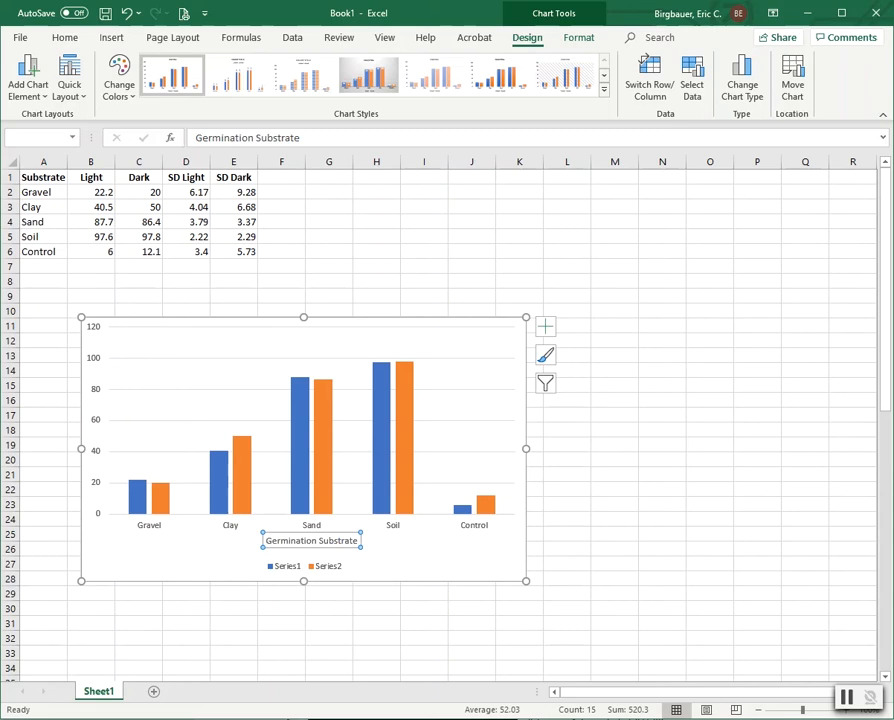
Step: Add a vertical axis title reading '% Germination'
{"action": "left_click", "coordinate": [20, 90]}
{"action": "mouse_move", "coordinate": [42, 148]}
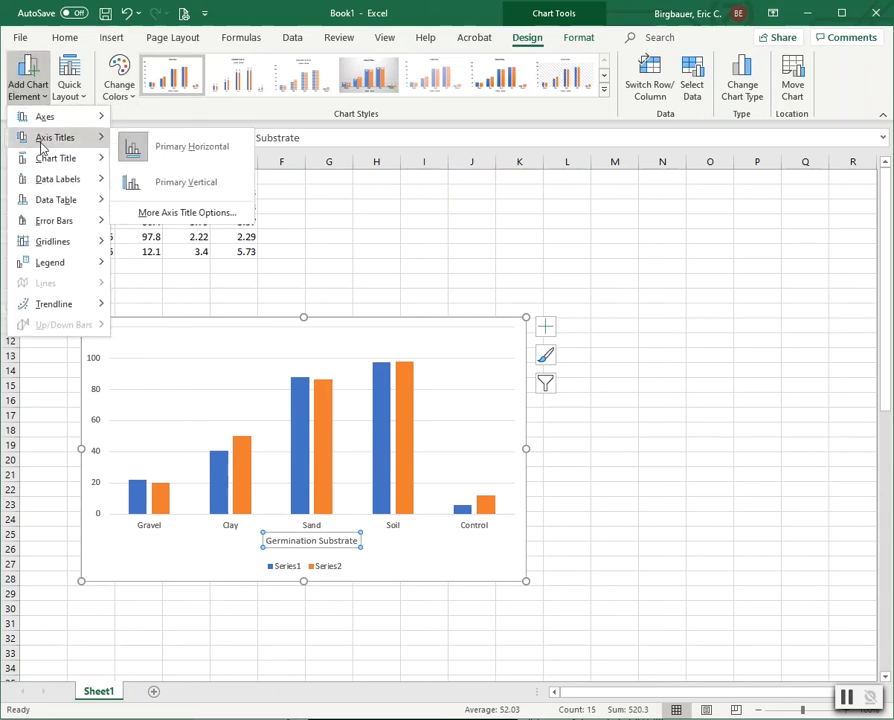
{"action": "left_click", "coordinate": [185, 181]}
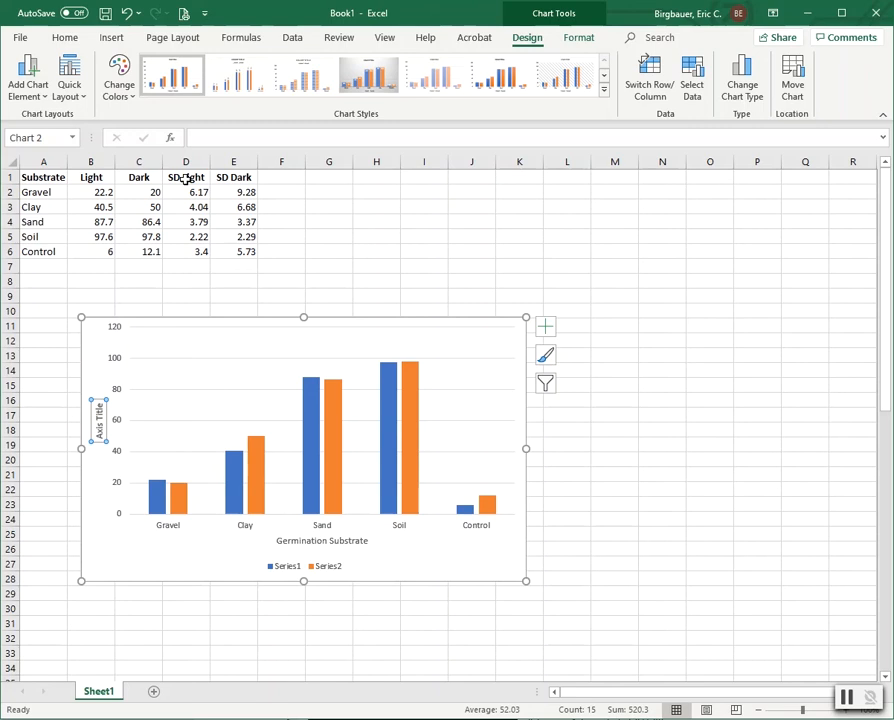
{"action": "type", "text": "% Germination"}
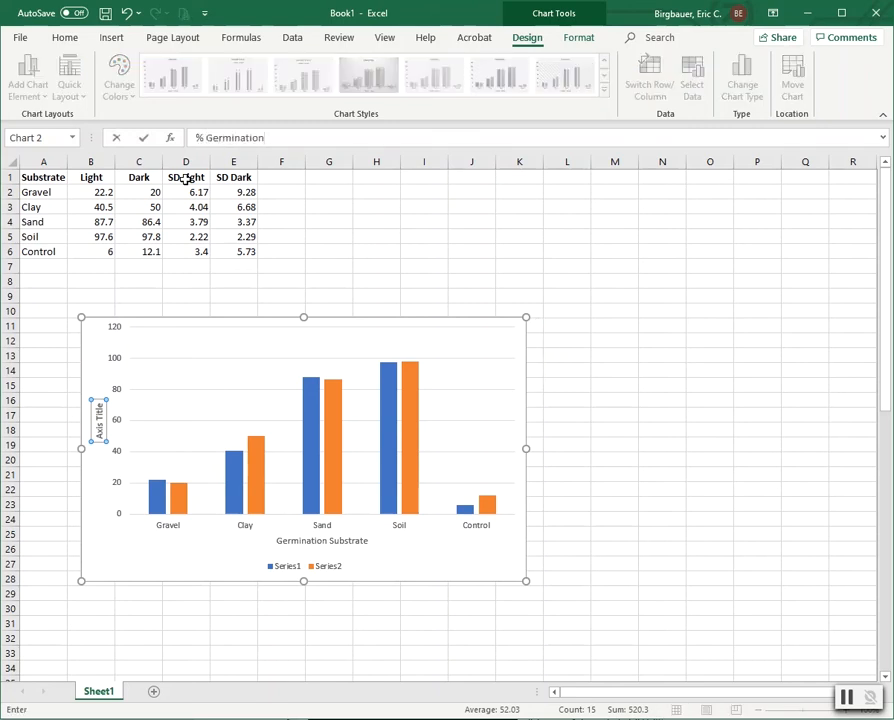
{"action": "key", "text": "Return"}
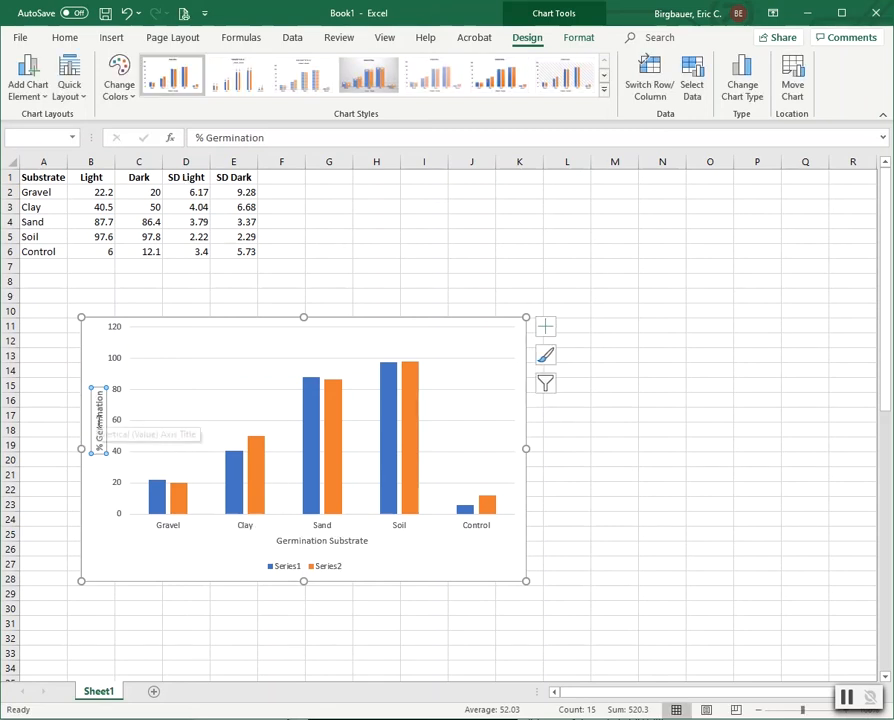
Step: Select the blue Light data series to receive error bars
{"action": "left_click", "coordinate": [33, 88]}
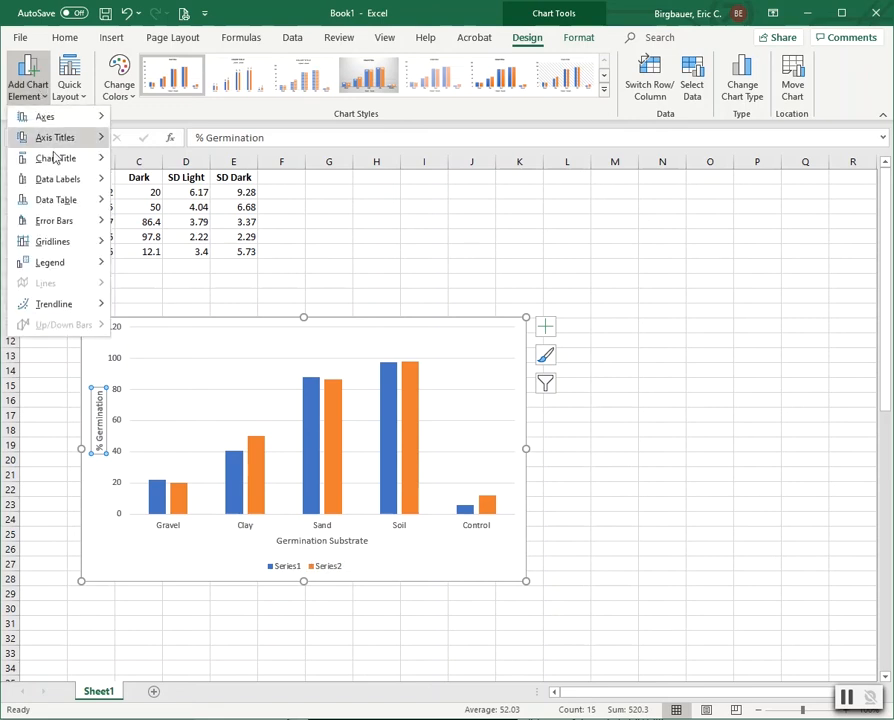
{"action": "mouse_move", "coordinate": [53, 224]}
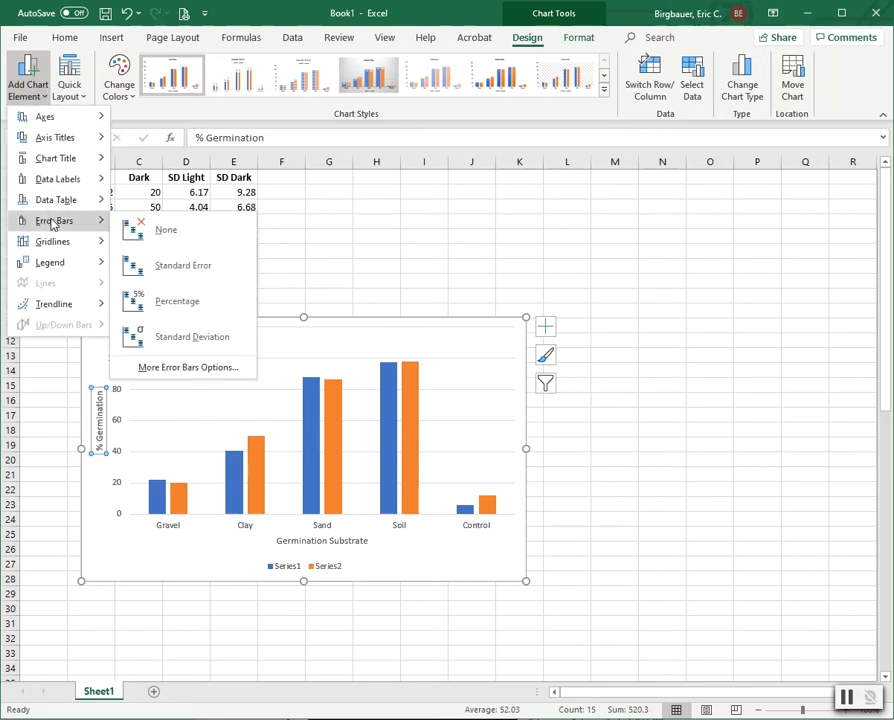
{"action": "left_click", "coordinate": [190, 368]}
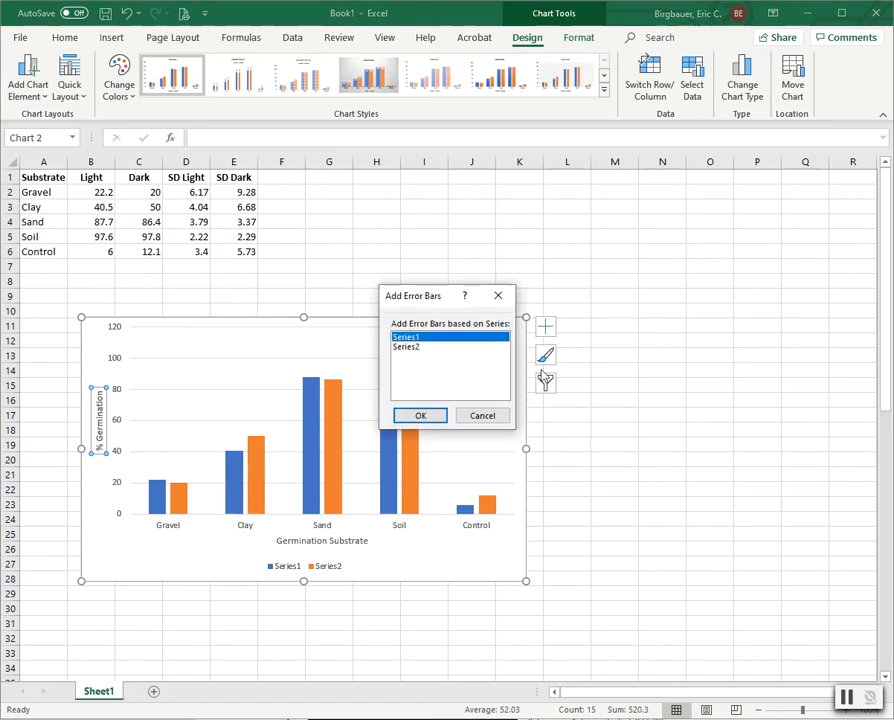
{"action": "left_click", "coordinate": [483, 416]}
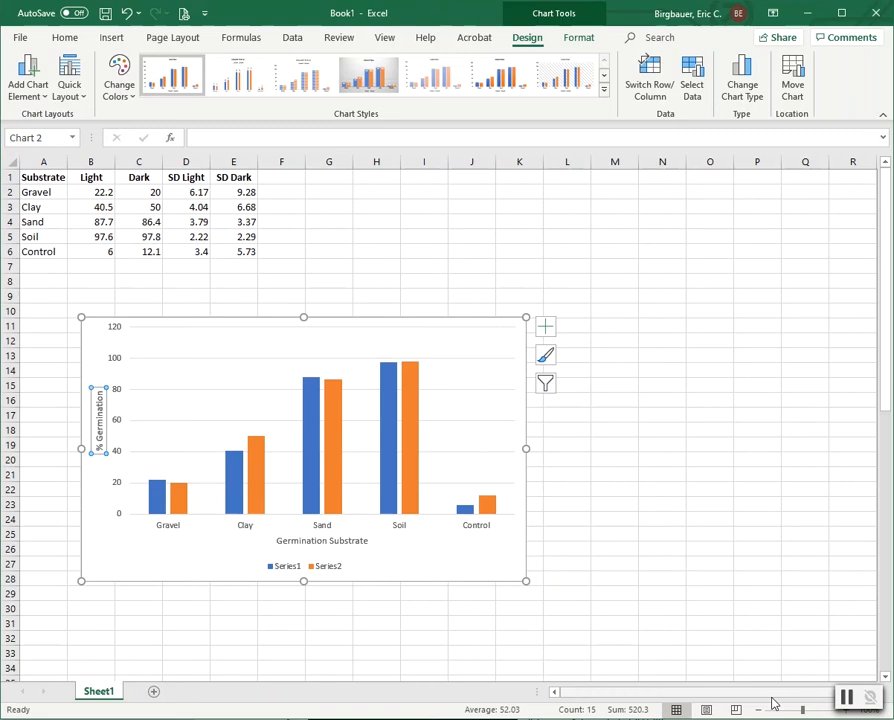
{"action": "left_click", "coordinate": [160, 500]}
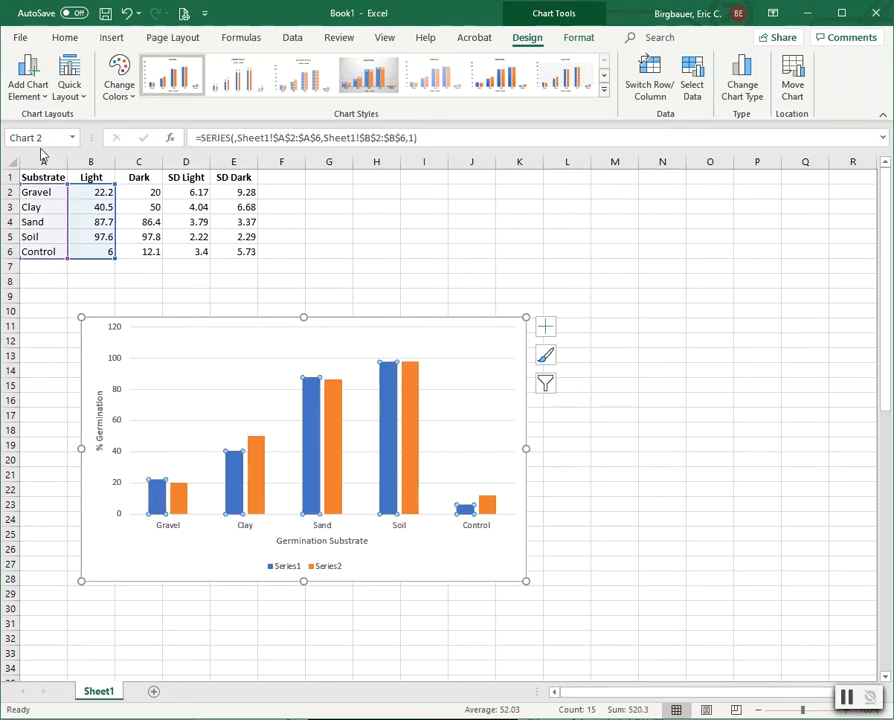
Step: Add custom error bars to the Light series using the SD Light values D2:D6
{"action": "left_click", "coordinate": [31, 90]}
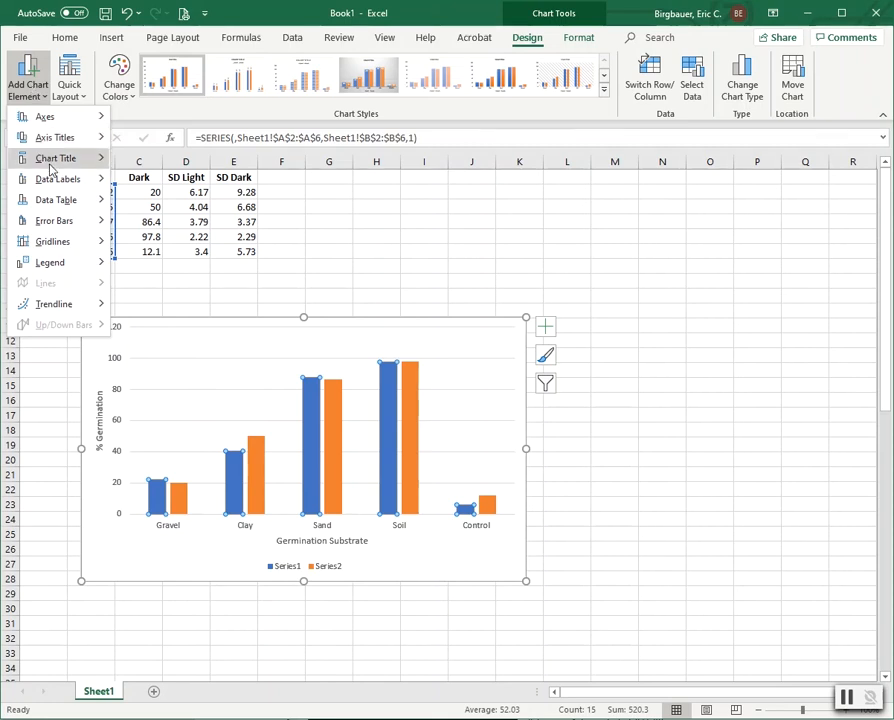
{"action": "mouse_move", "coordinate": [62, 224]}
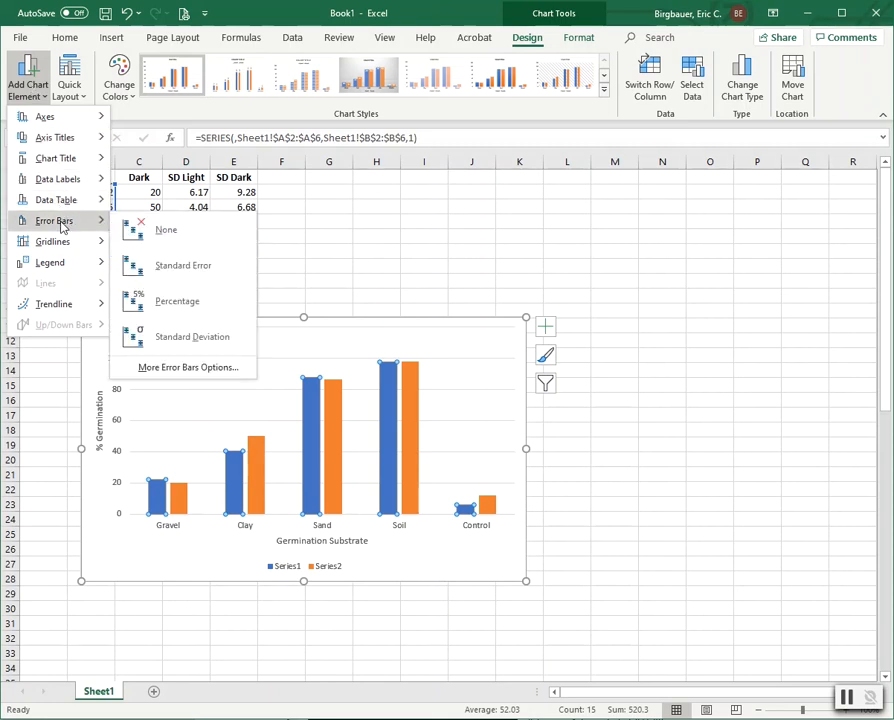
{"action": "left_click", "coordinate": [190, 368]}
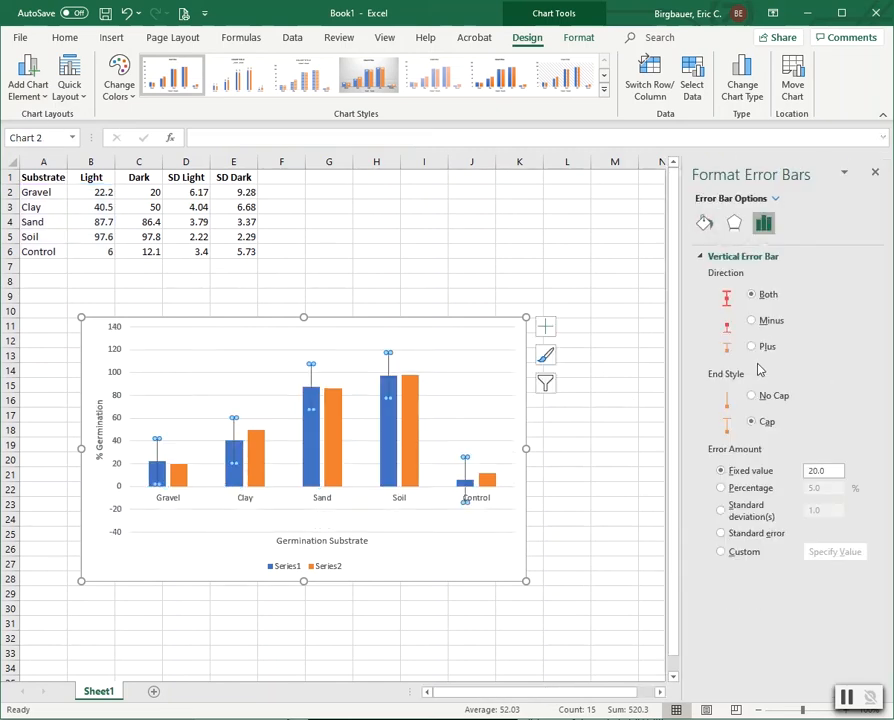
{"action": "left_click", "coordinate": [721, 552]}
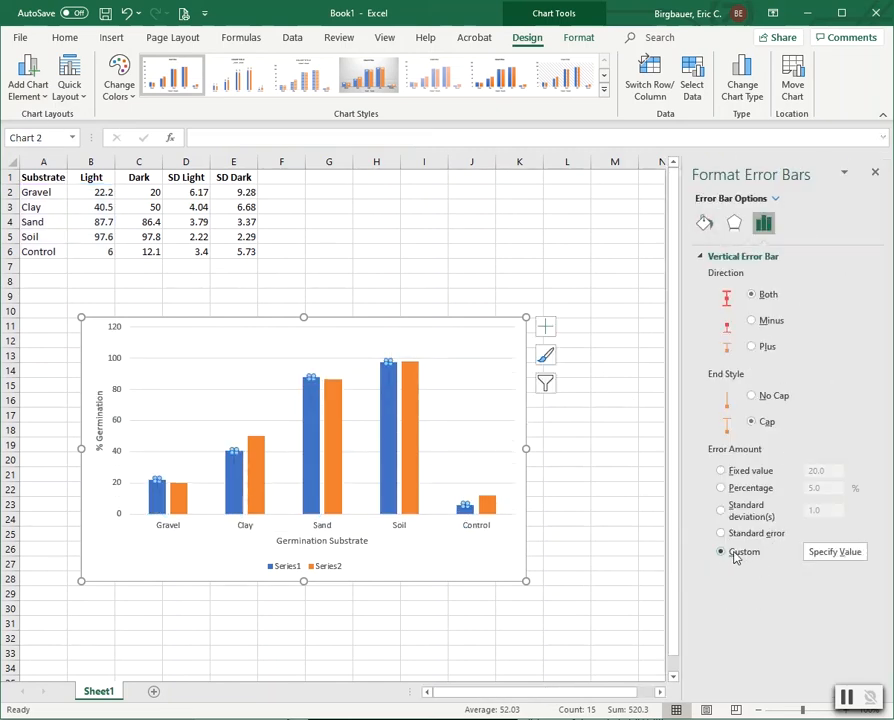
{"action": "left_click", "coordinate": [835, 552]}
{"action": "left_click_drag", "start_coordinate": [178, 194], "coordinate": [178, 251]}
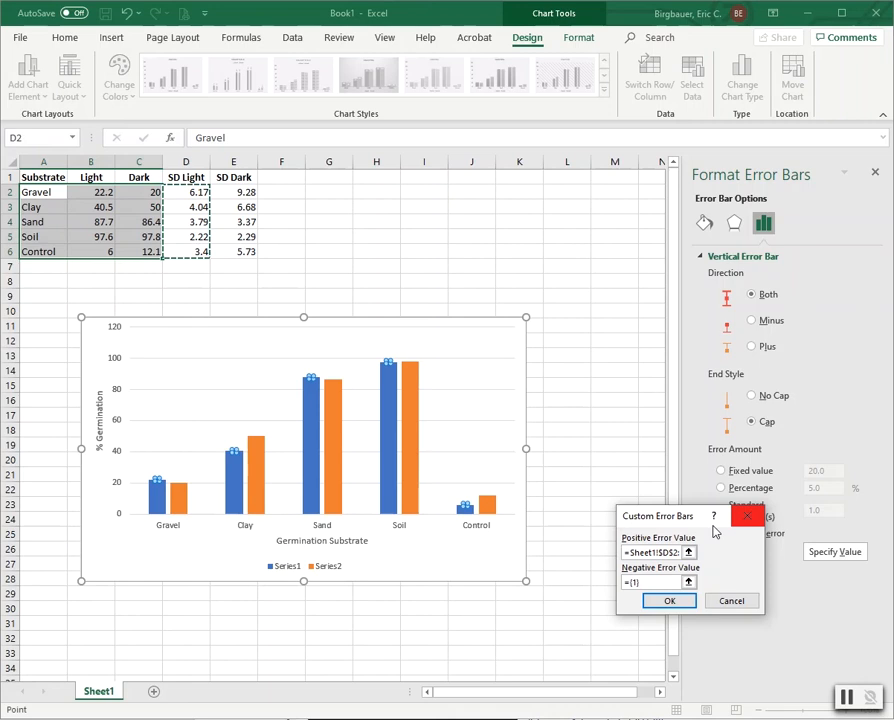
{"action": "left_click", "coordinate": [670, 602]}
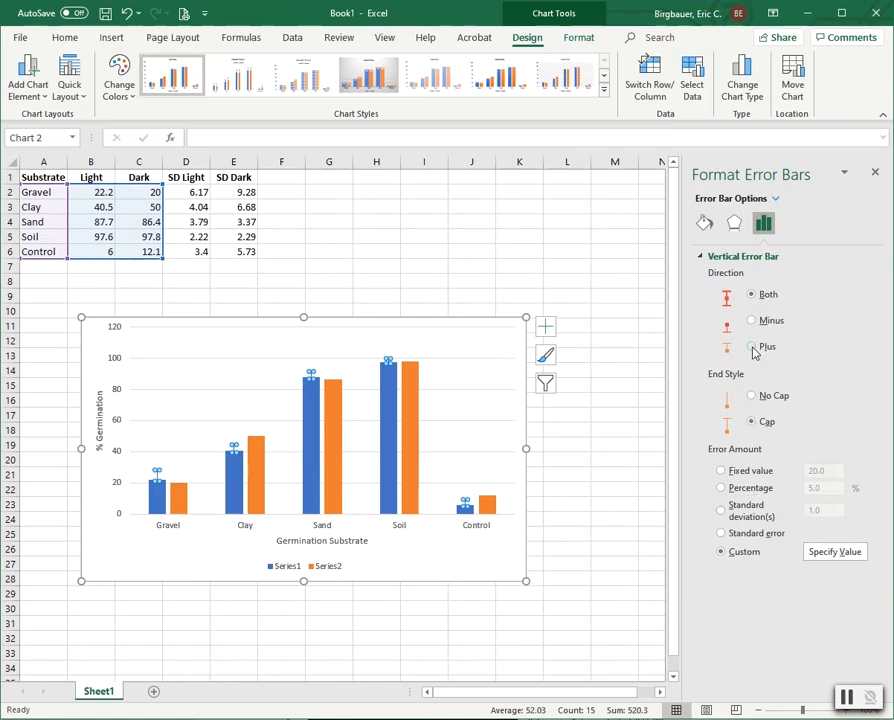
Step: Colour the Light series error bars black
{"action": "left_click", "coordinate": [704, 222]}
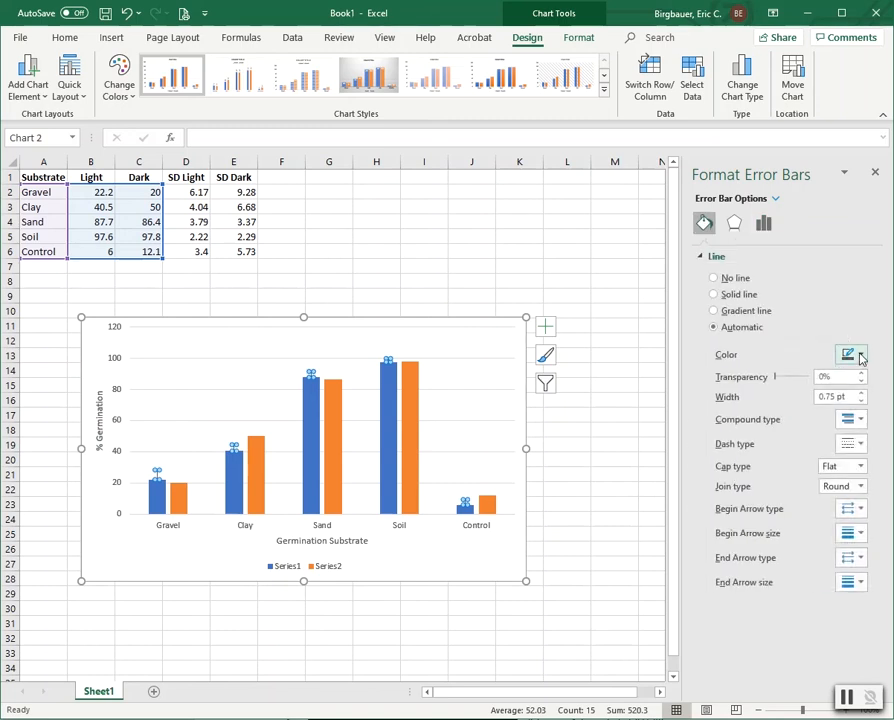
{"action": "left_click", "coordinate": [856, 357]}
{"action": "left_click", "coordinate": [855, 395]}
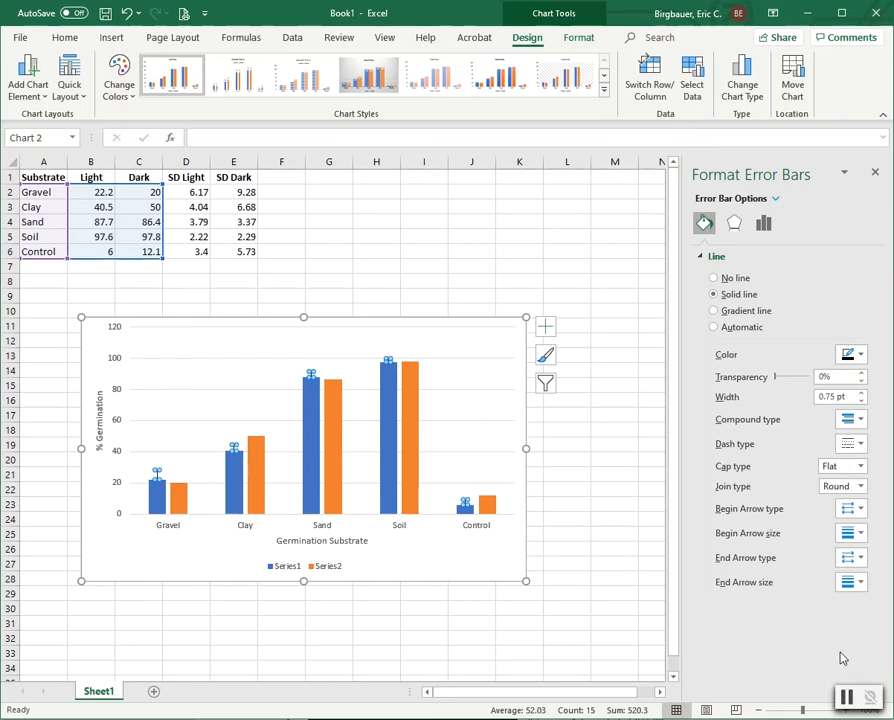
Step: Add custom error bars to the orange Dark series using the SD Dark values E2:E6
{"action": "left_click", "coordinate": [612, 385]}
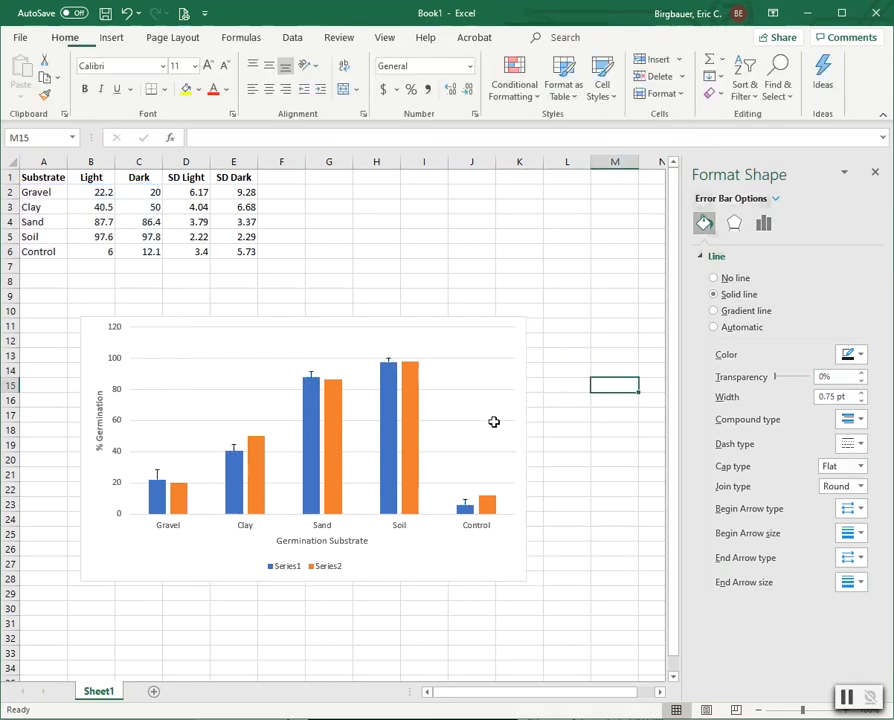
{"action": "left_click", "coordinate": [262, 486]}
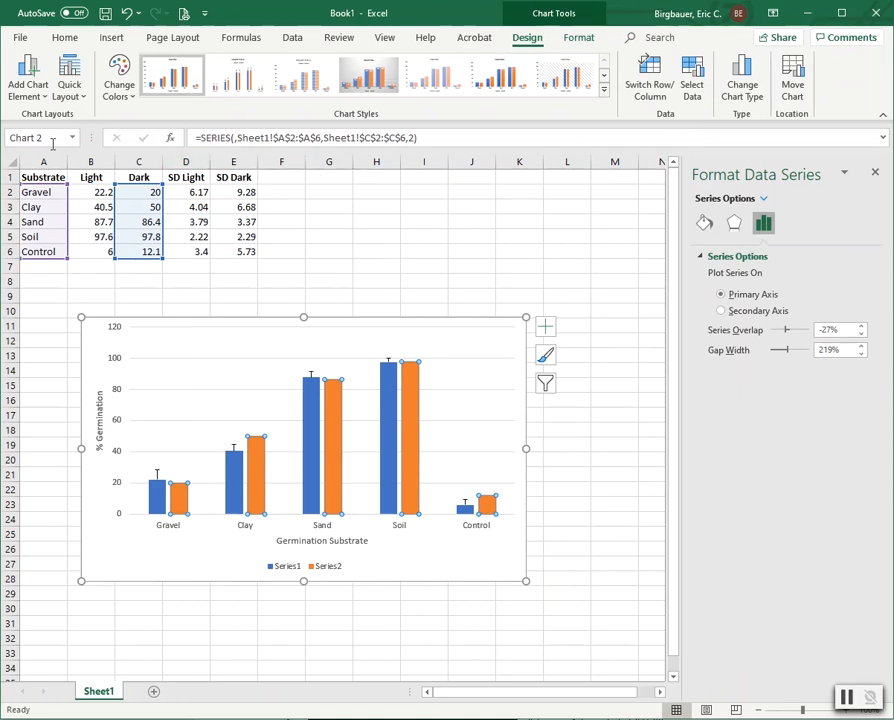
{"action": "left_click", "coordinate": [30, 78]}
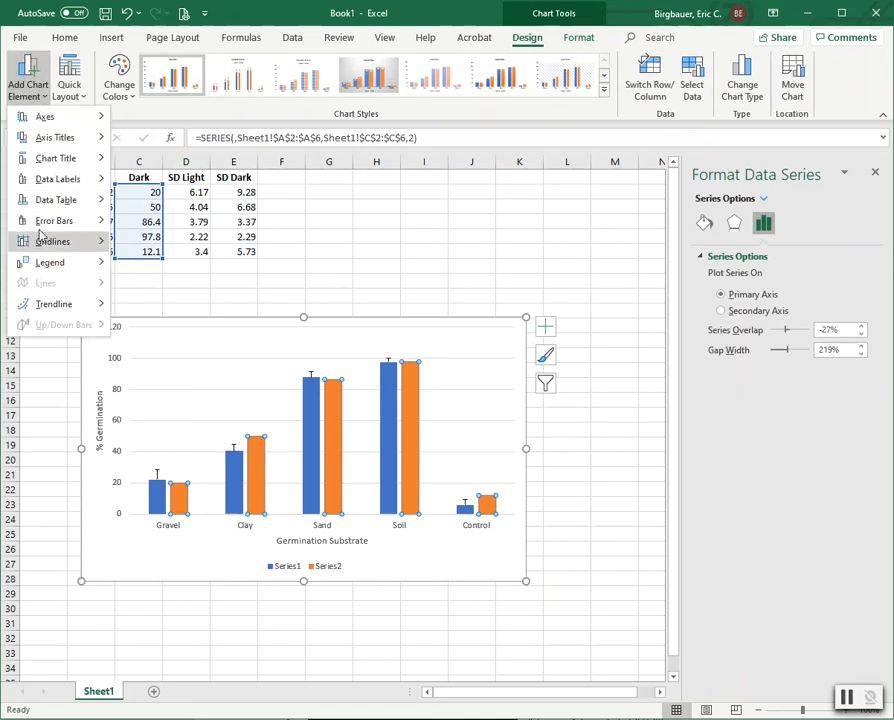
{"action": "mouse_move", "coordinate": [44, 222]}
{"action": "left_click", "coordinate": [212, 366]}
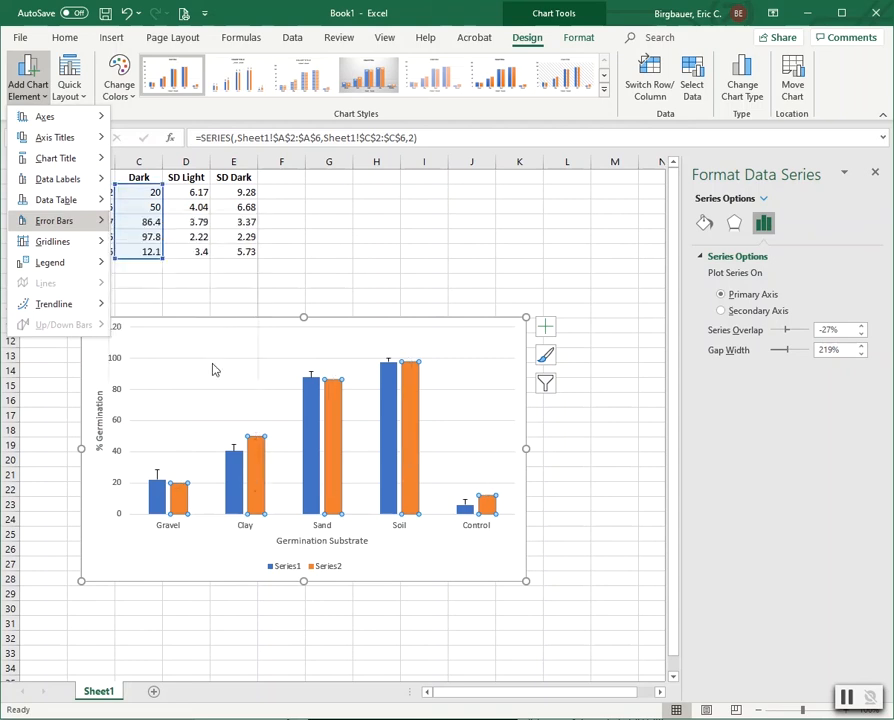
{"action": "left_click", "coordinate": [724, 553]}
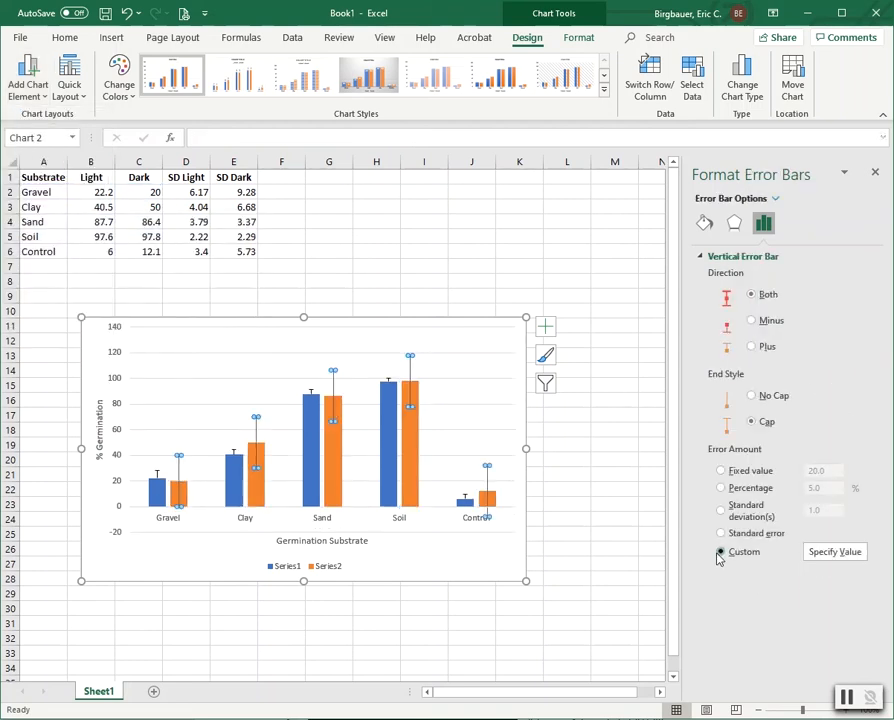
{"action": "left_click", "coordinate": [835, 553]}
{"action": "left_click_drag", "start_coordinate": [242, 192], "coordinate": [250, 251]}
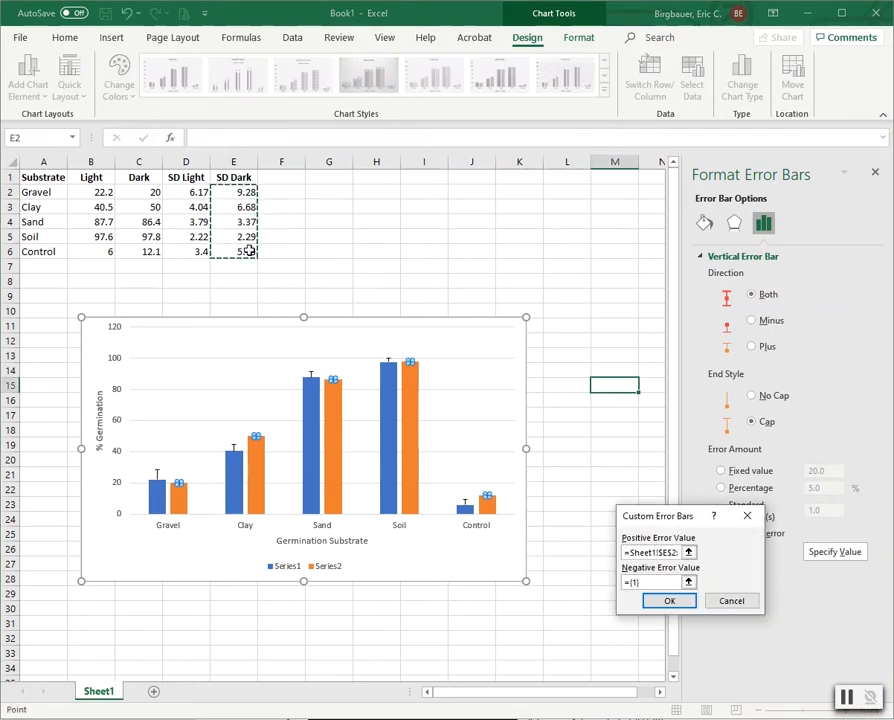
{"action": "left_click", "coordinate": [676, 601]}
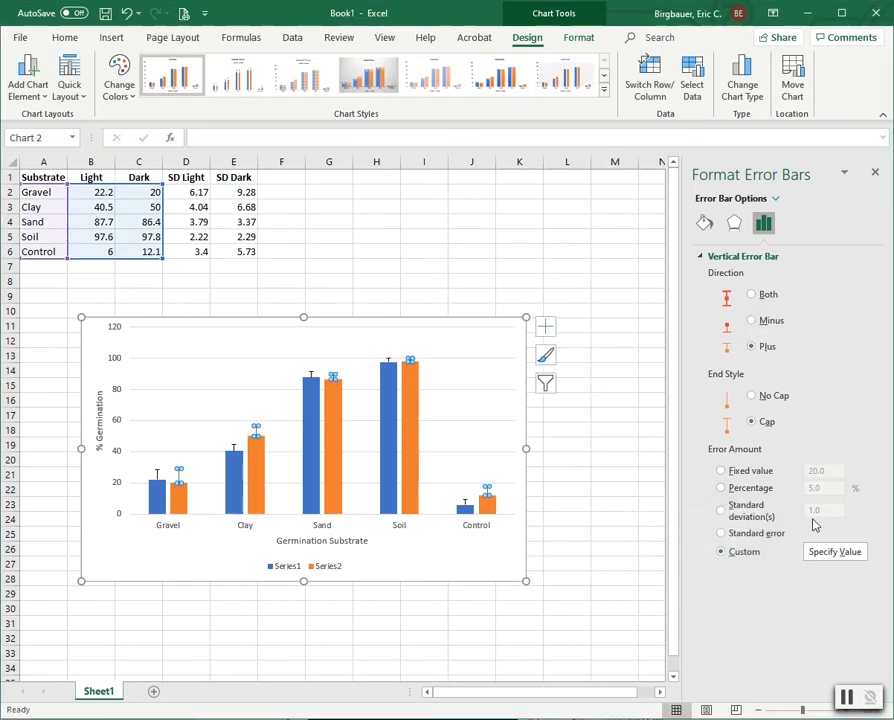
Step: Colour the Dark series error bars black
{"action": "left_click", "coordinate": [705, 223]}
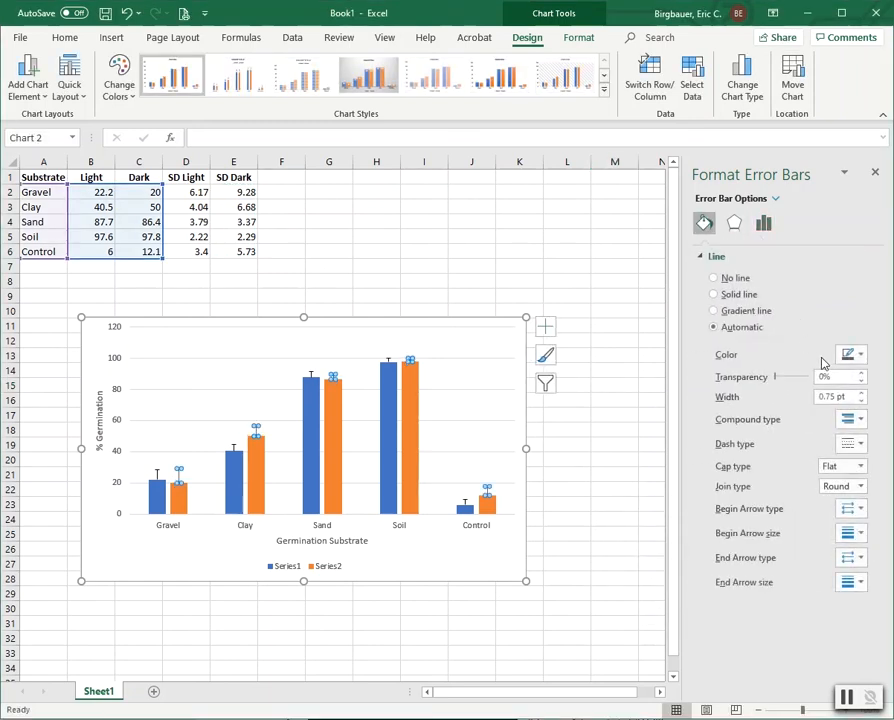
{"action": "left_click", "coordinate": [860, 356]}
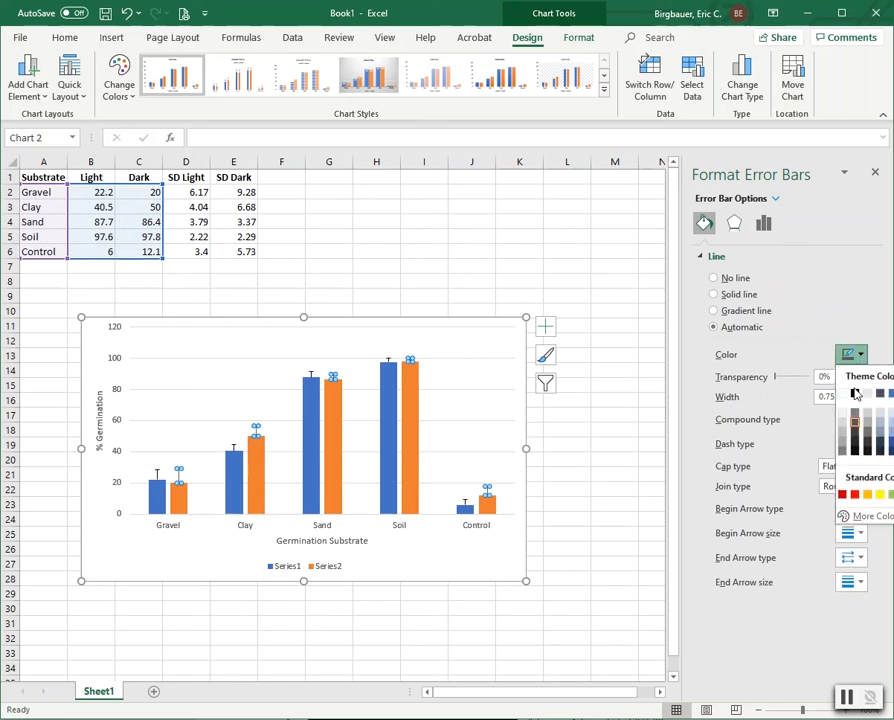
{"action": "left_click", "coordinate": [855, 395]}
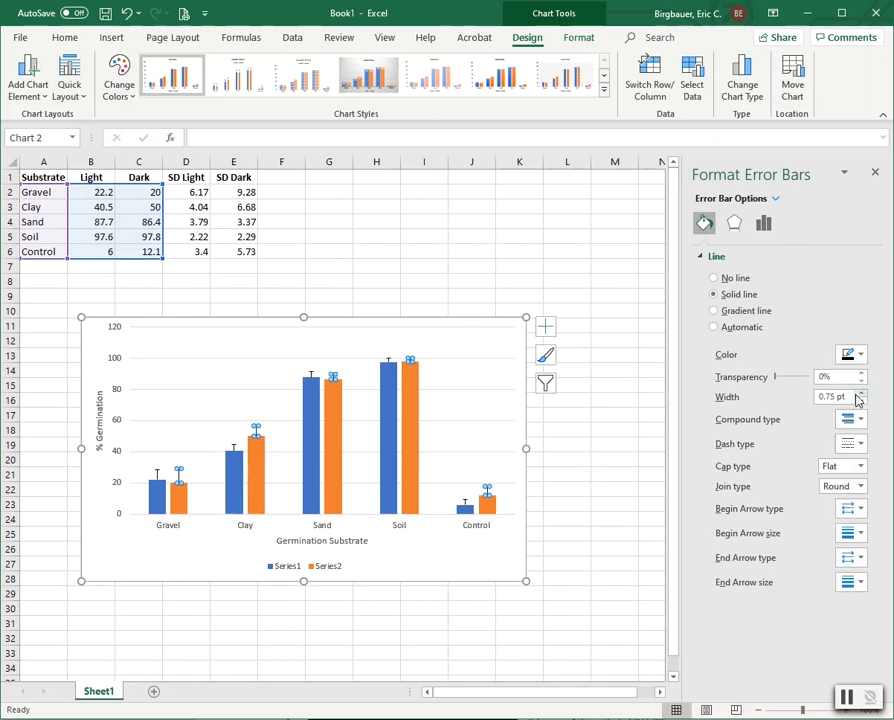
{"action": "left_click", "coordinate": [628, 445]}
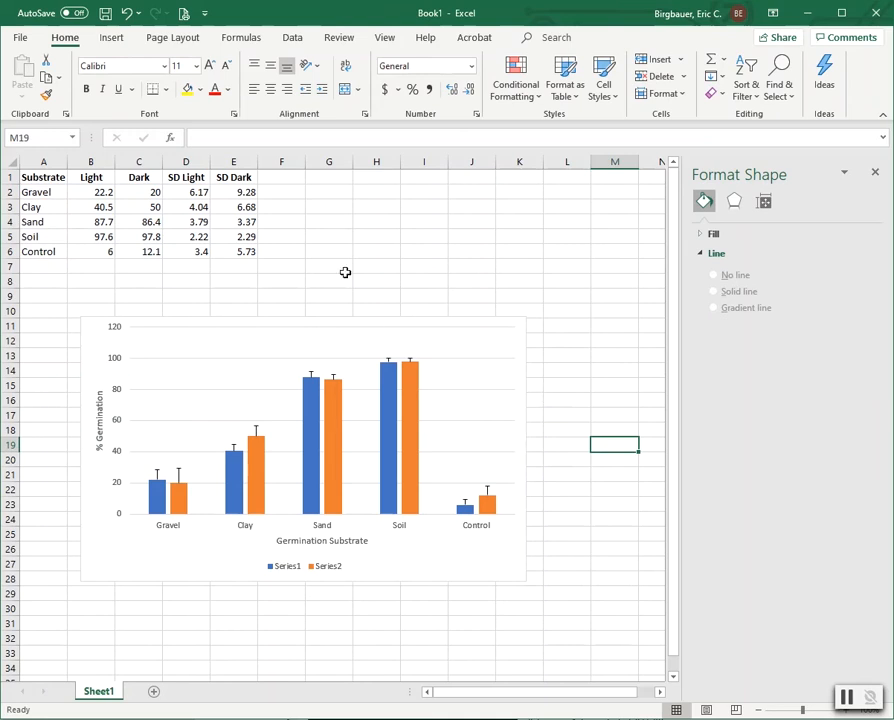
Step: Remove the chart's horizontal gridlines, then select the horizontal axis title
{"action": "left_click", "coordinate": [224, 364]}
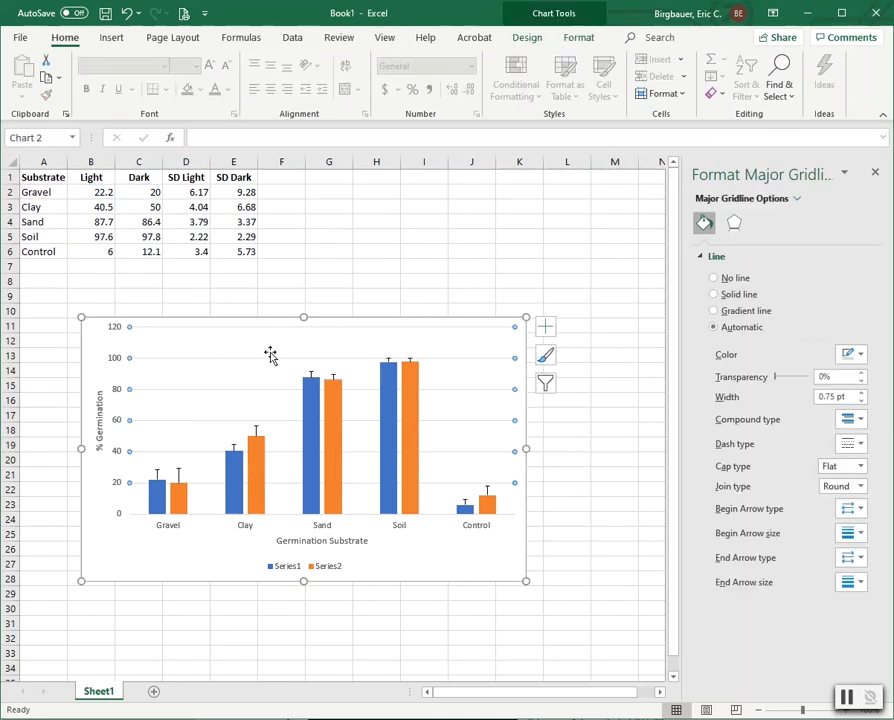
{"action": "left_click", "coordinate": [120, 554]}
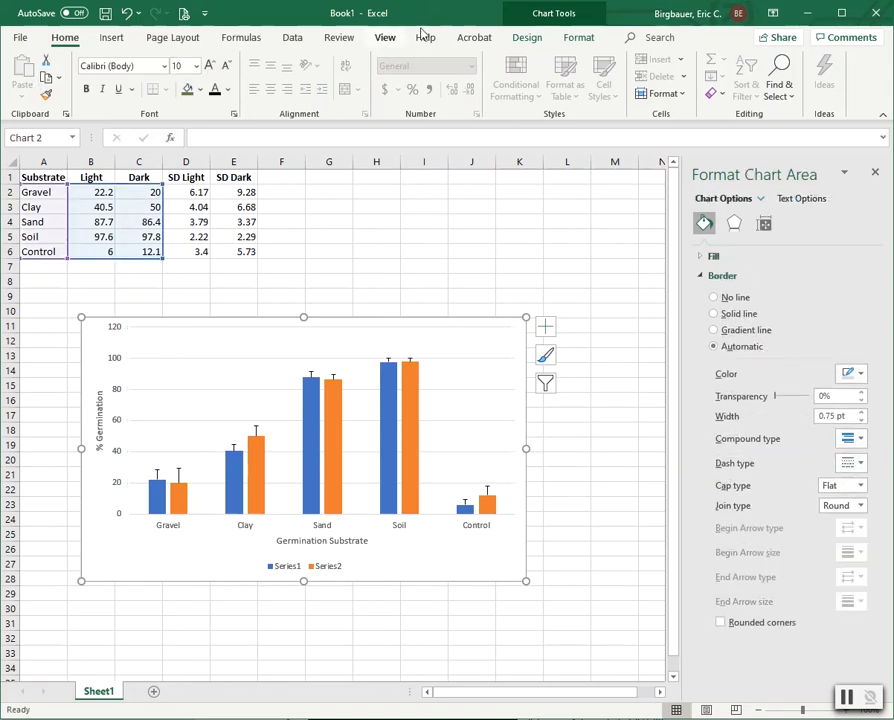
{"action": "left_click", "coordinate": [535, 46]}
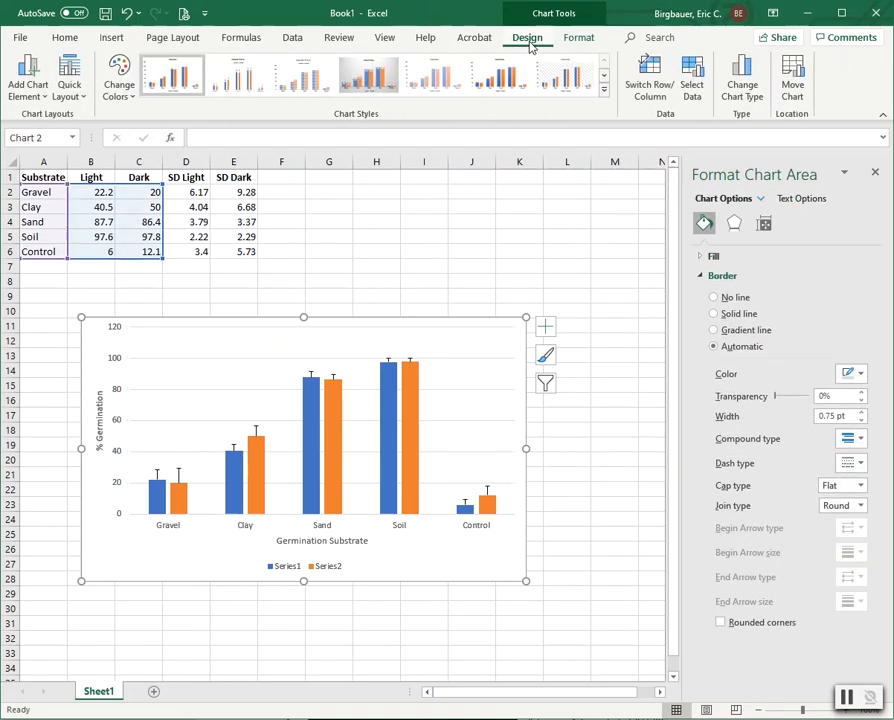
{"action": "left_click", "coordinate": [31, 92]}
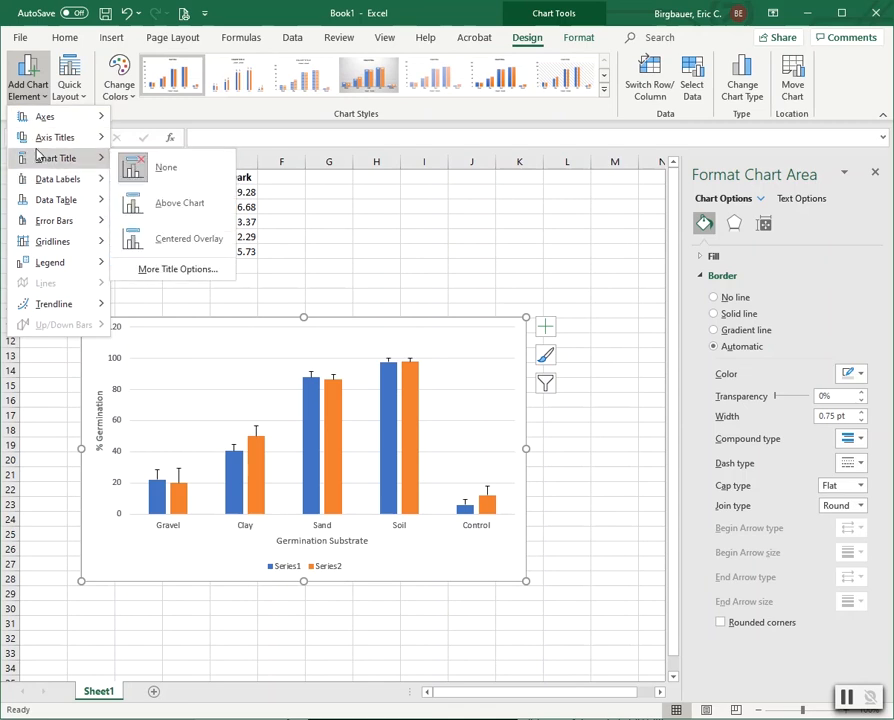
{"action": "mouse_move", "coordinate": [45, 240]}
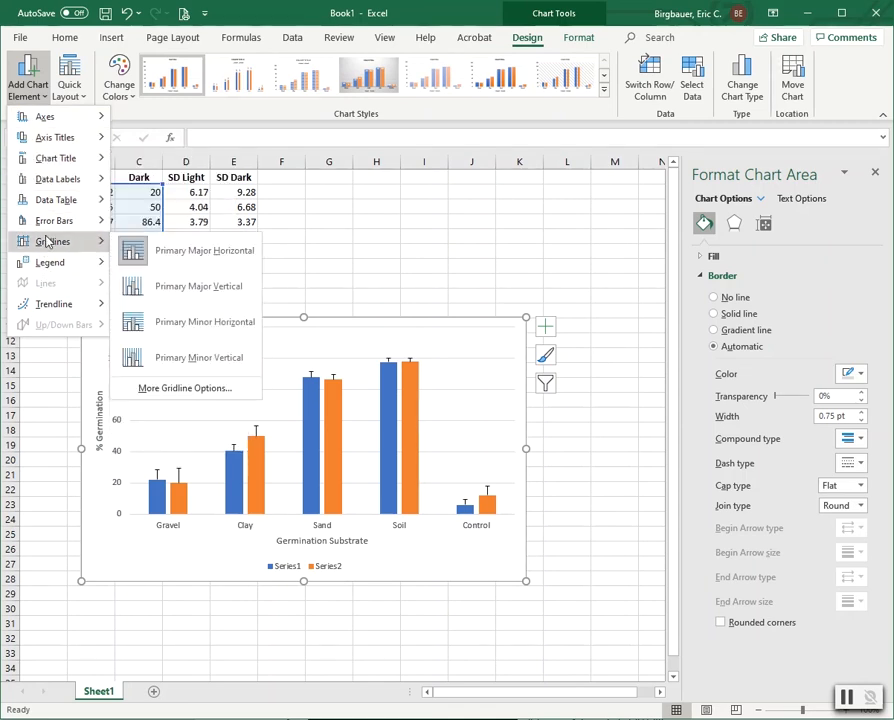
{"action": "left_click", "coordinate": [197, 262]}
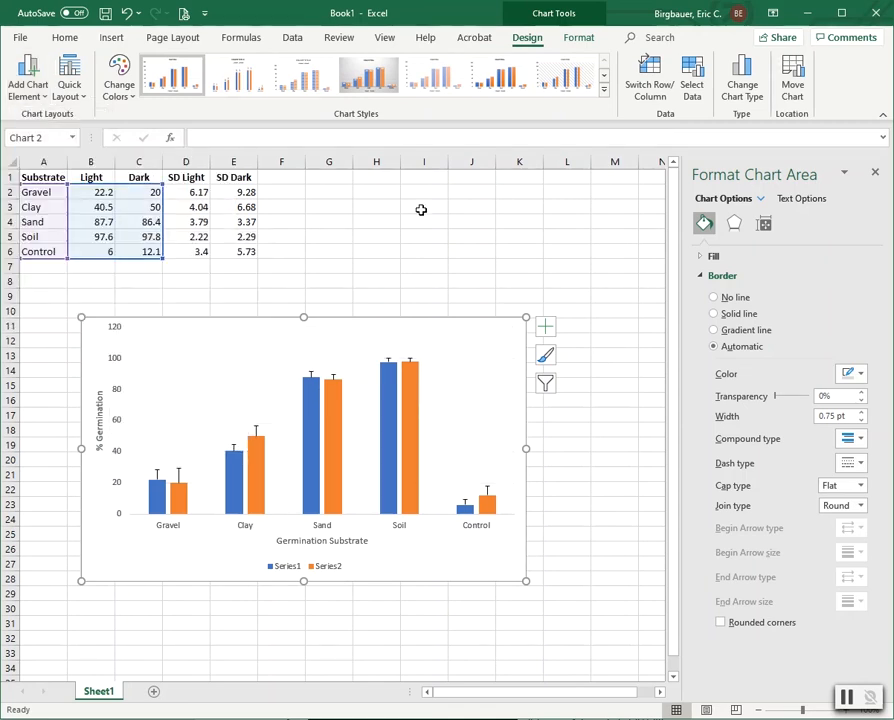
{"action": "left_click", "coordinate": [292, 541]}
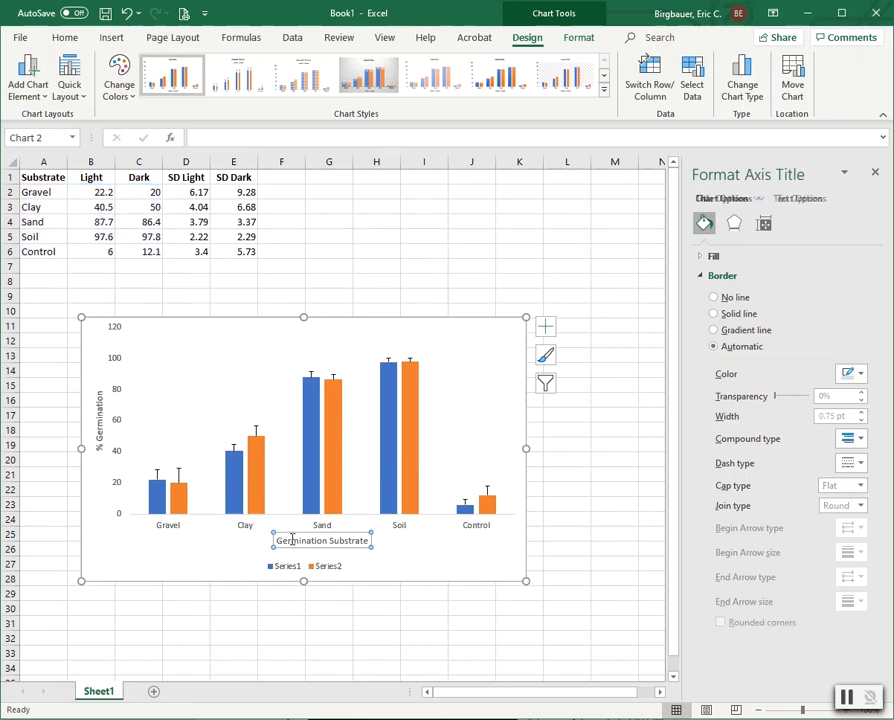
Step: Set both axis titles, Germination Substrate and % Germination, to 12 pt
{"action": "left_click", "coordinate": [64, 37]}
{"action": "left_click", "coordinate": [197, 66]}
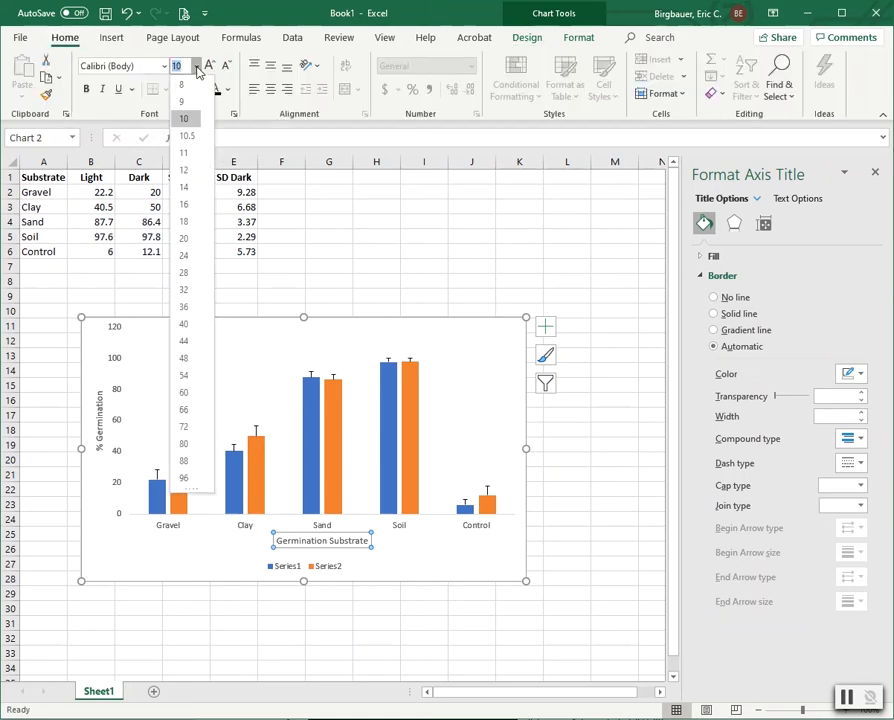
{"action": "left_click", "coordinate": [192, 160]}
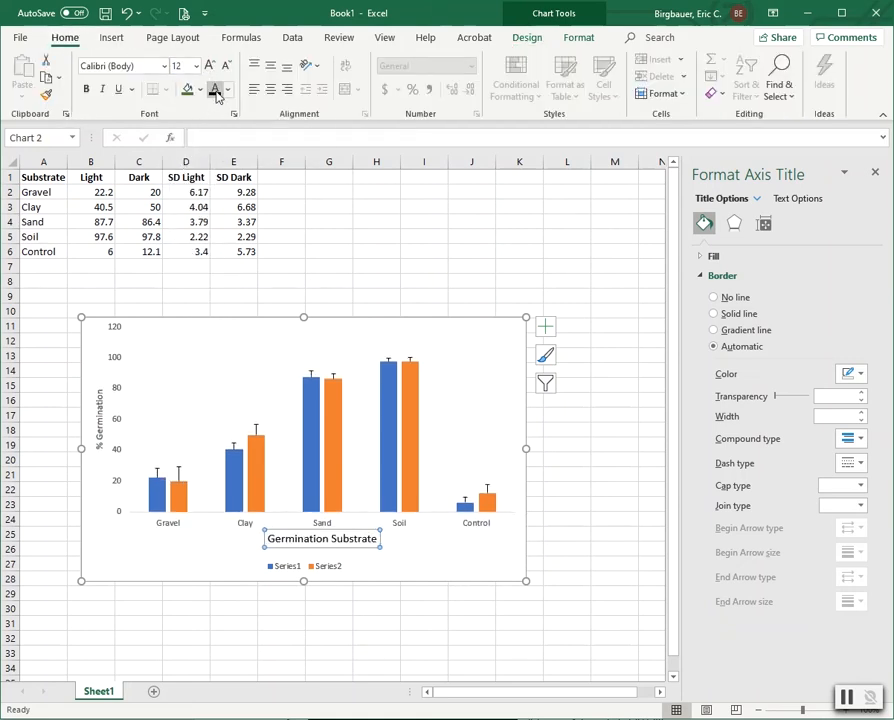
{"action": "left_click", "coordinate": [100, 405]}
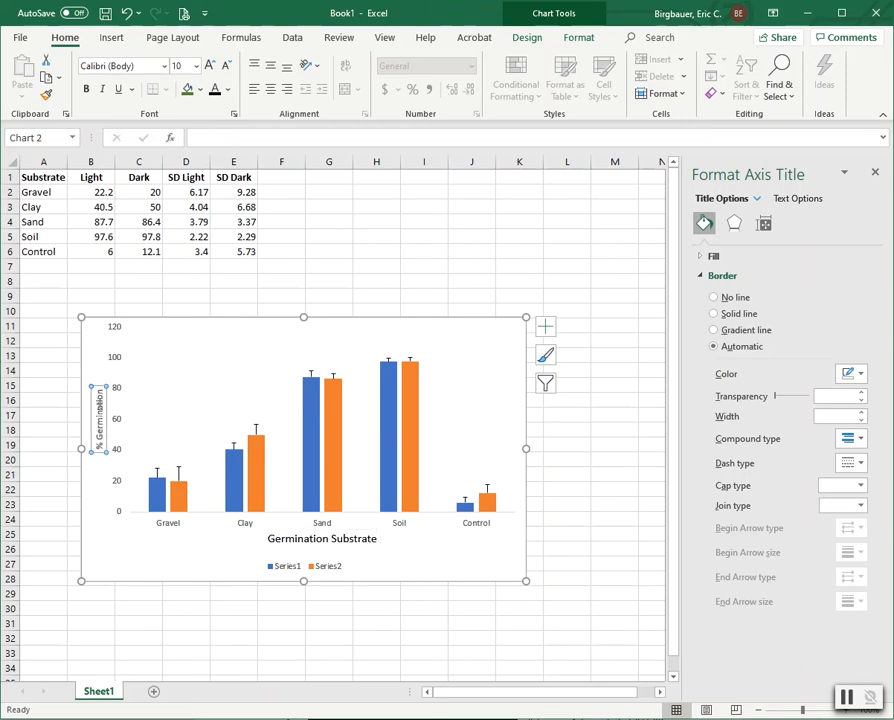
{"action": "left_click", "coordinate": [197, 66]}
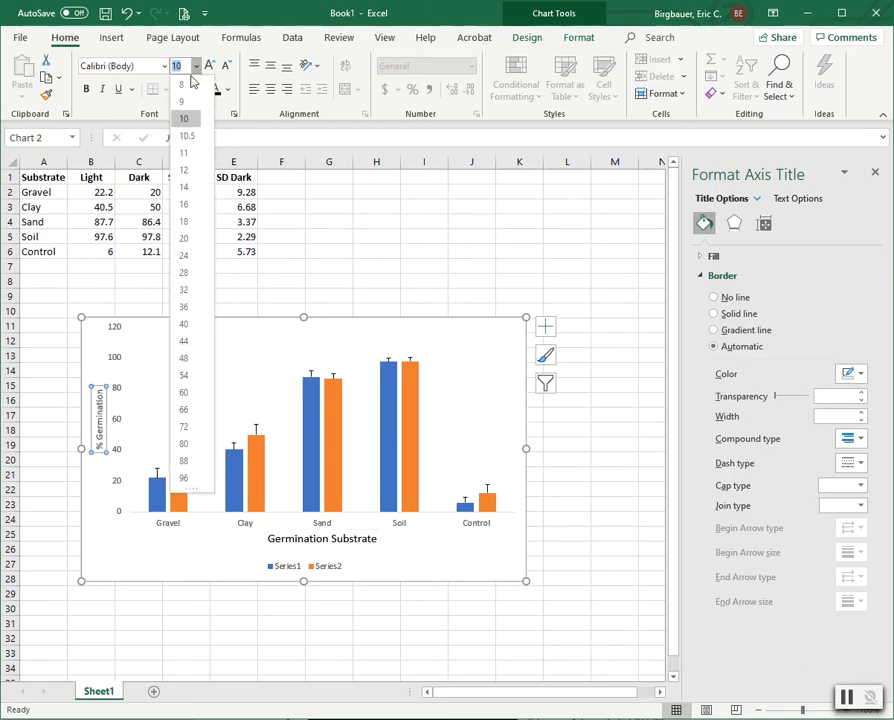
{"action": "left_click", "coordinate": [185, 170]}
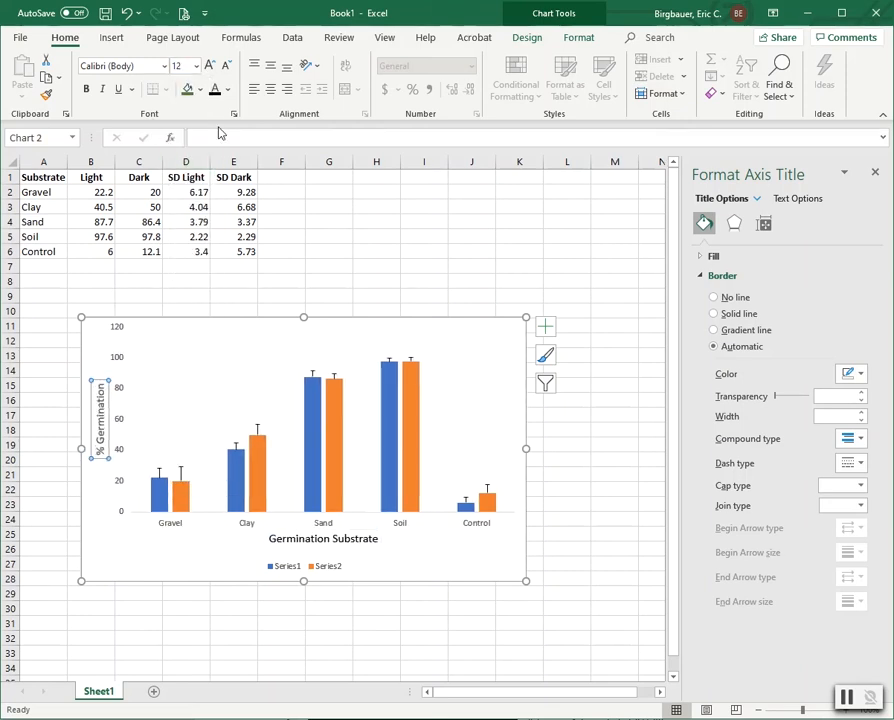
Step: Set the category and value axis labels to 10 pt
{"action": "left_click", "coordinate": [248, 524]}
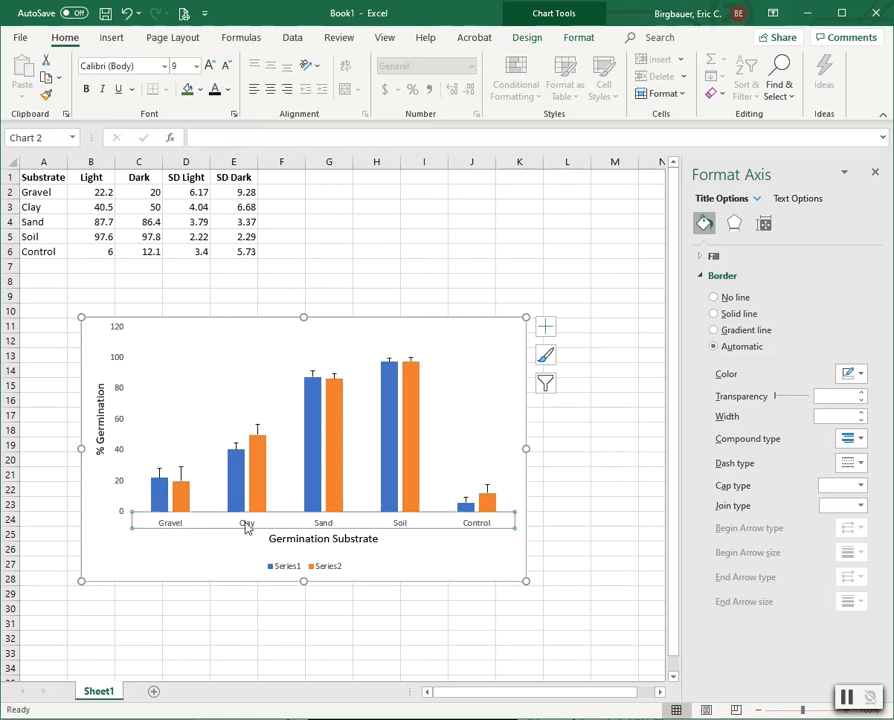
{"action": "left_click", "coordinate": [197, 66]}
{"action": "left_click", "coordinate": [200, 116]}
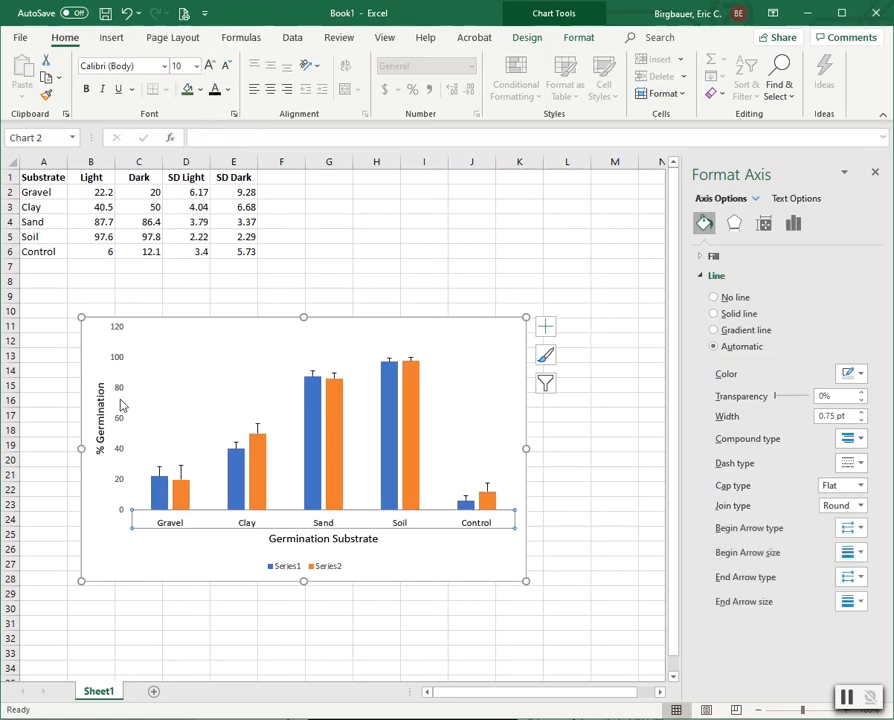
{"action": "left_click", "coordinate": [121, 430]}
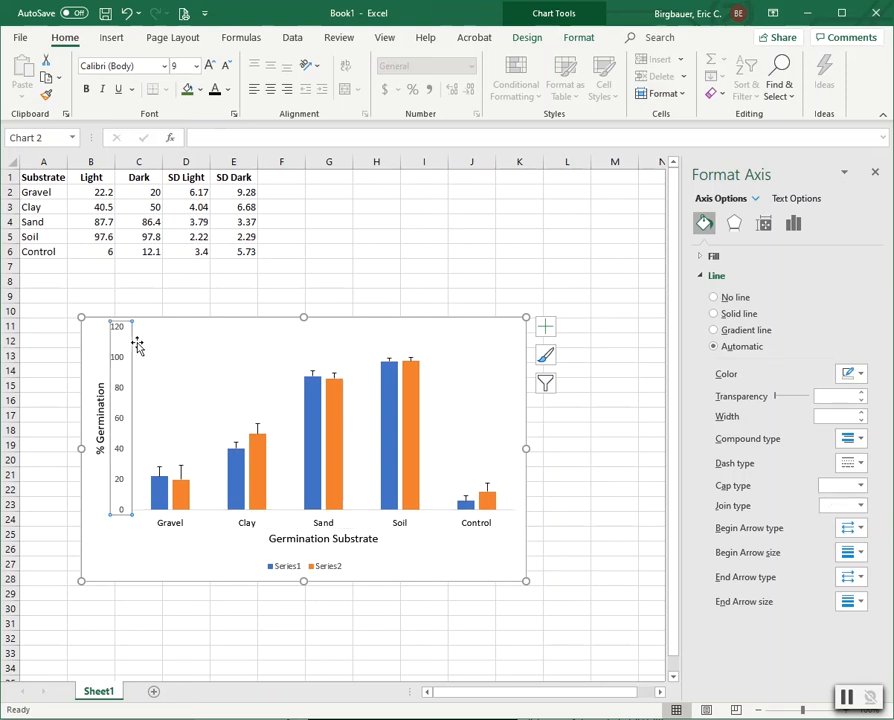
{"action": "left_click", "coordinate": [197, 66]}
{"action": "left_click", "coordinate": [188, 117]}
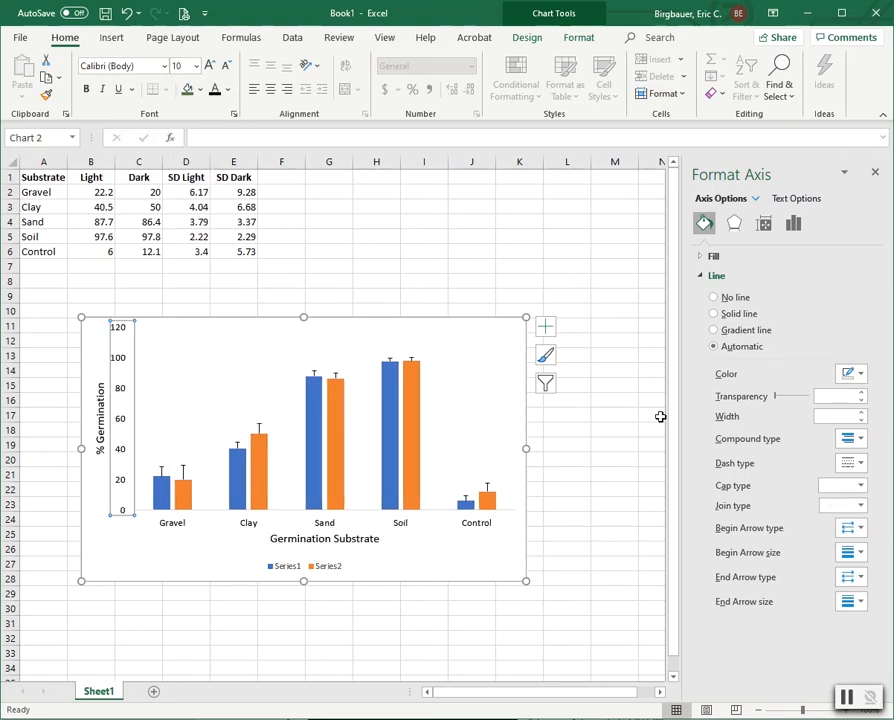
Step: Make the vertical axis line solid black
{"action": "left_click", "coordinate": [863, 375]}
{"action": "left_click", "coordinate": [855, 413]}
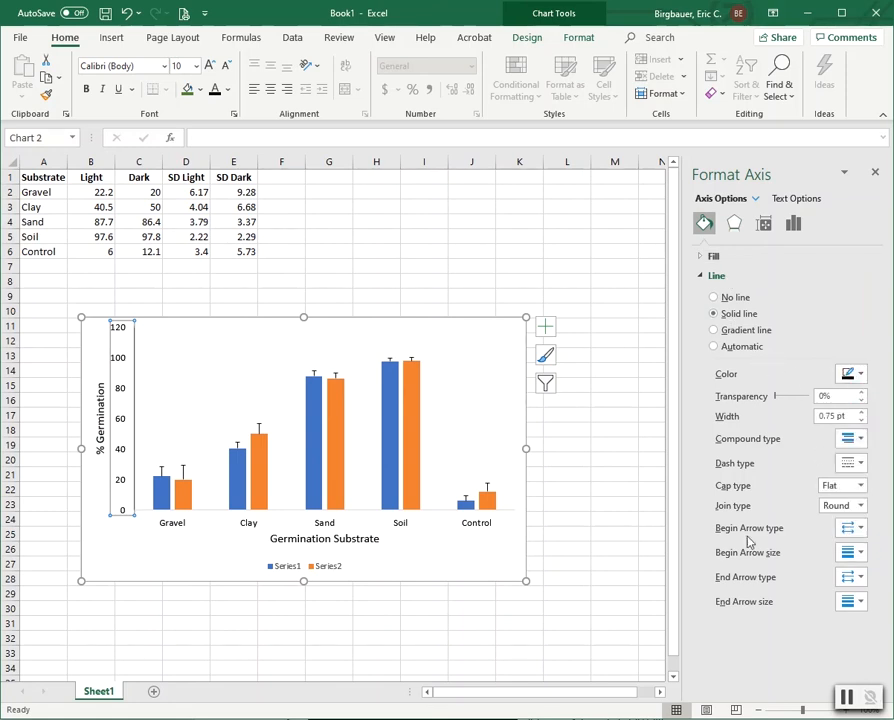
{"action": "left_click", "coordinate": [248, 523]}
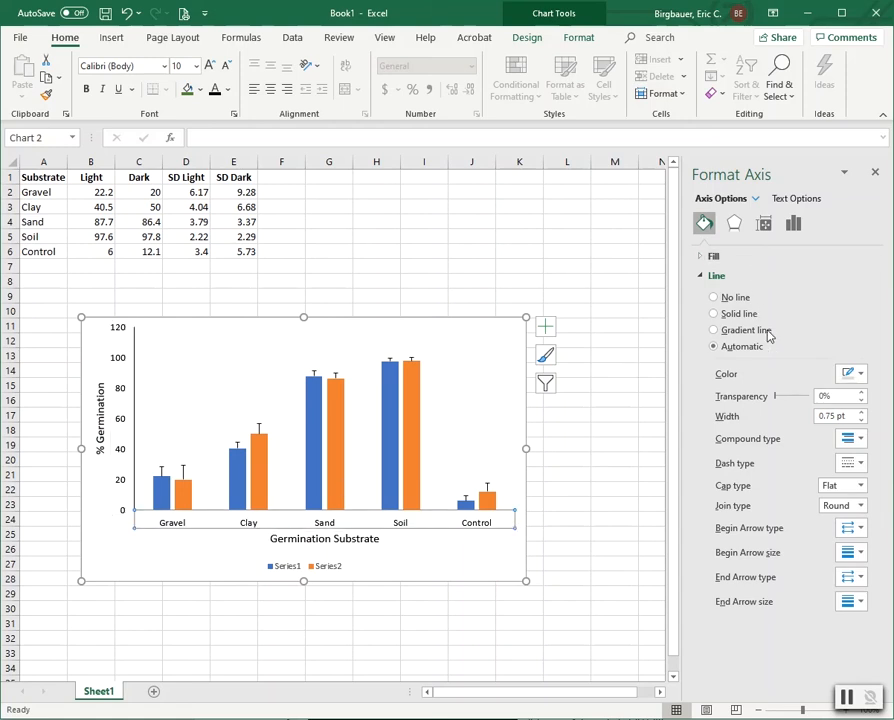
Step: Colour the horizontal axis line black
{"action": "left_click", "coordinate": [857, 376]}
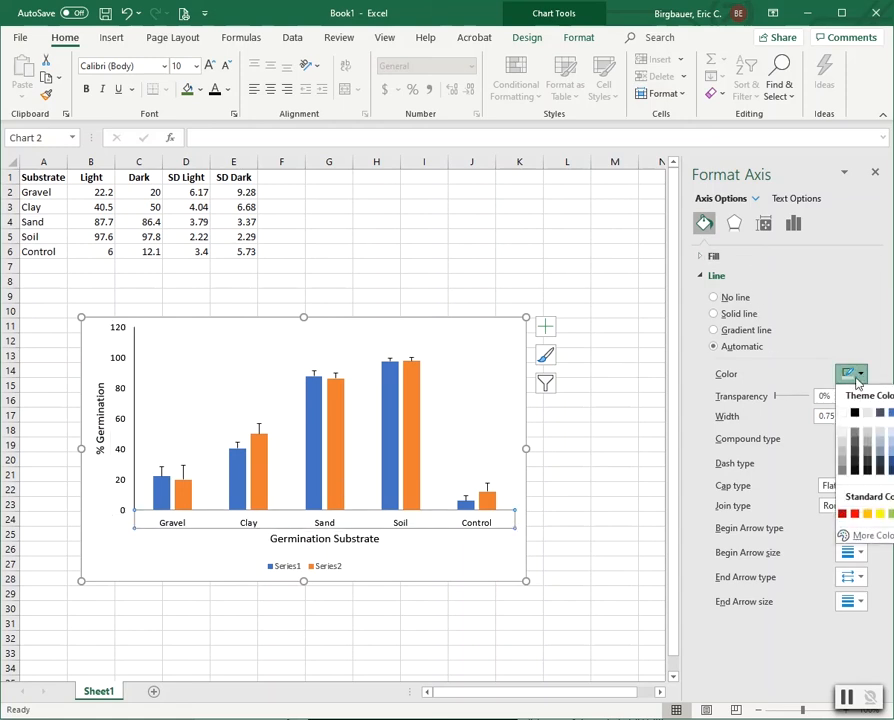
{"action": "left_click", "coordinate": [854, 412]}
{"action": "left_click", "coordinate": [612, 430]}
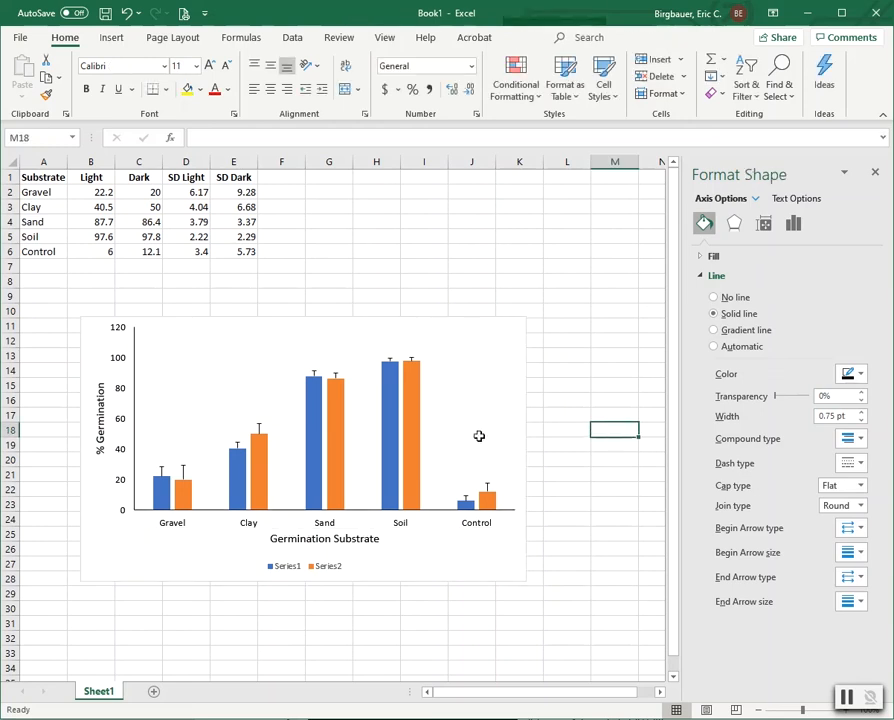
Step: Set the vertical axis major tick marks to Outside
{"action": "left_click", "coordinate": [134, 420]}
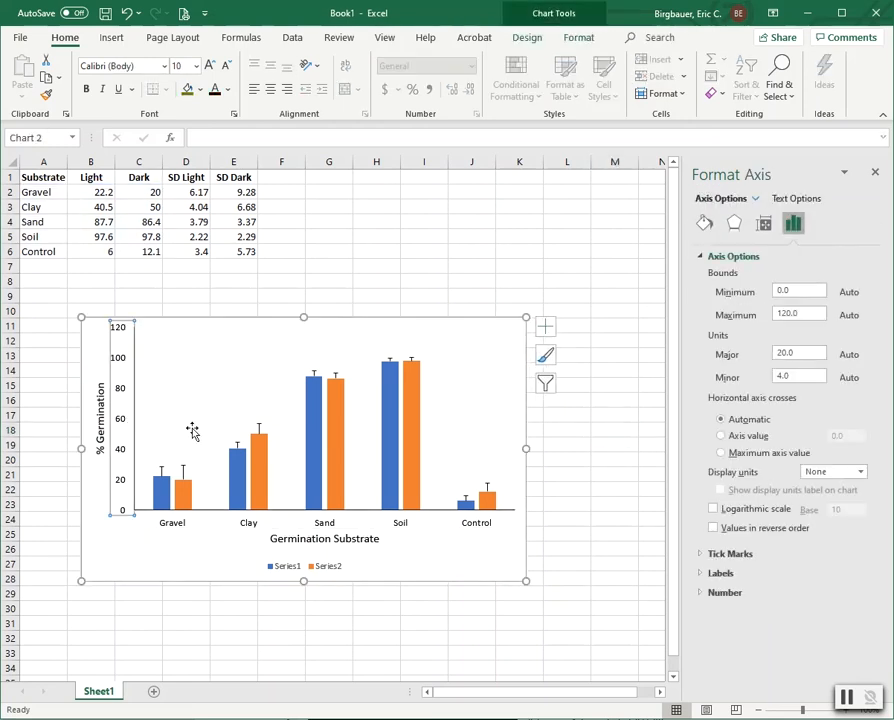
{"action": "left_click", "coordinate": [710, 555]}
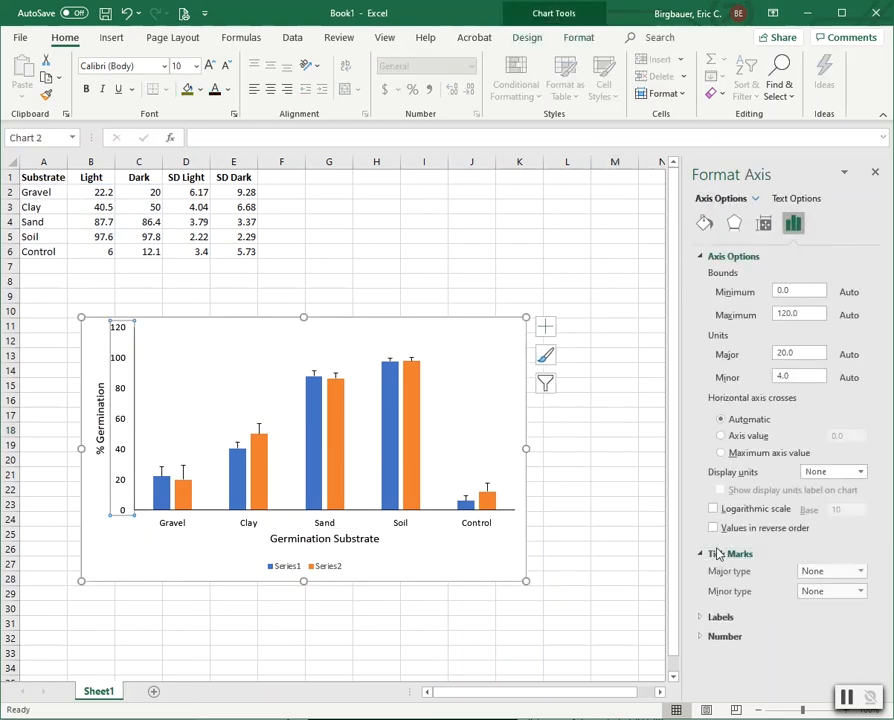
{"action": "left_click", "coordinate": [812, 572]}
{"action": "left_click", "coordinate": [822, 617]}
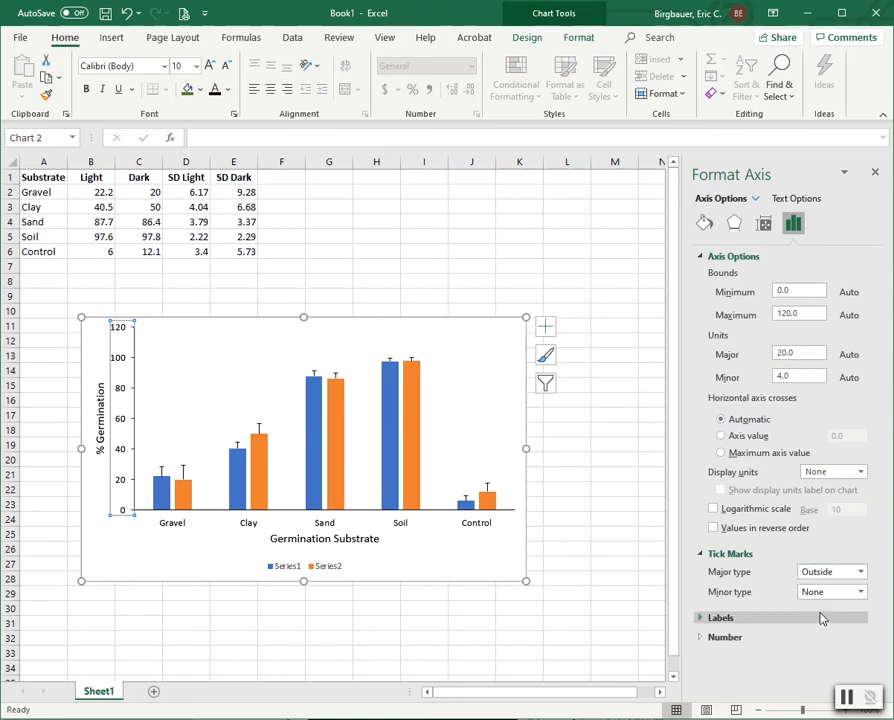
{"action": "left_click", "coordinate": [600, 505]}
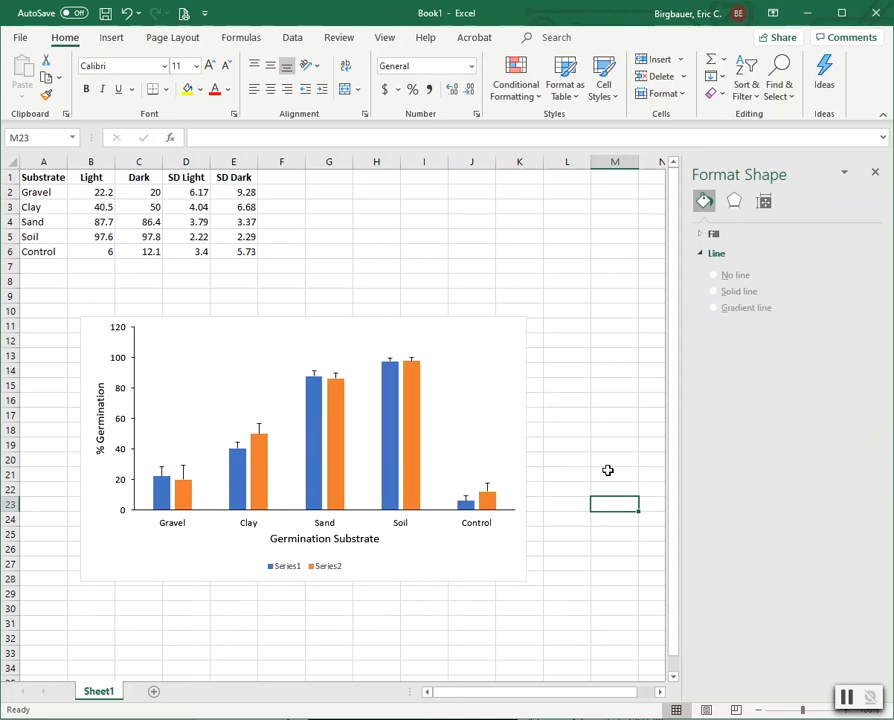
Step: Fill the Light series bars grey with a dark outline
{"action": "left_click", "coordinate": [157, 493]}
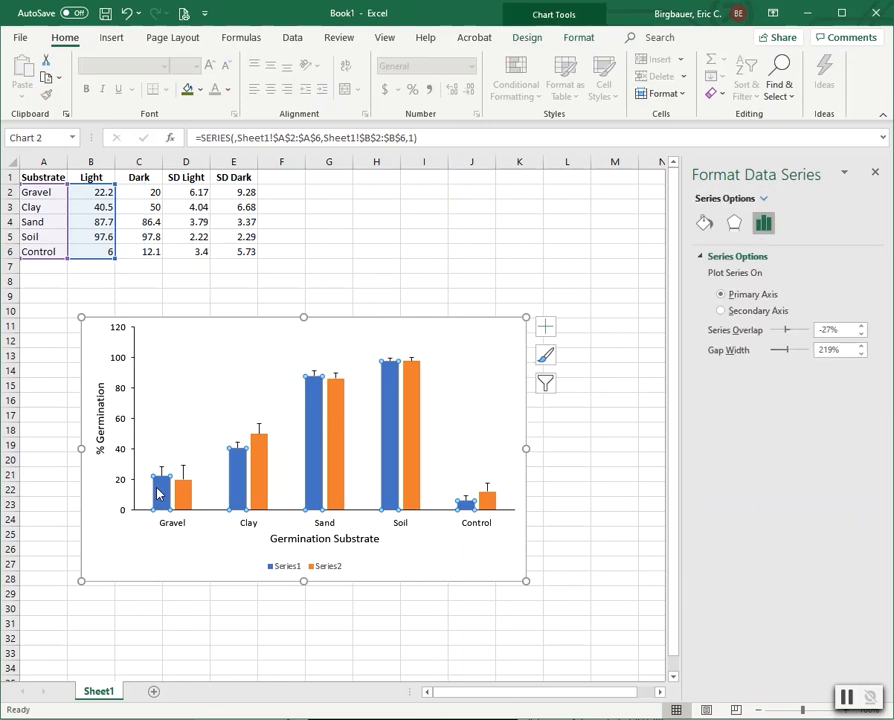
{"action": "left_click", "coordinate": [579, 39]}
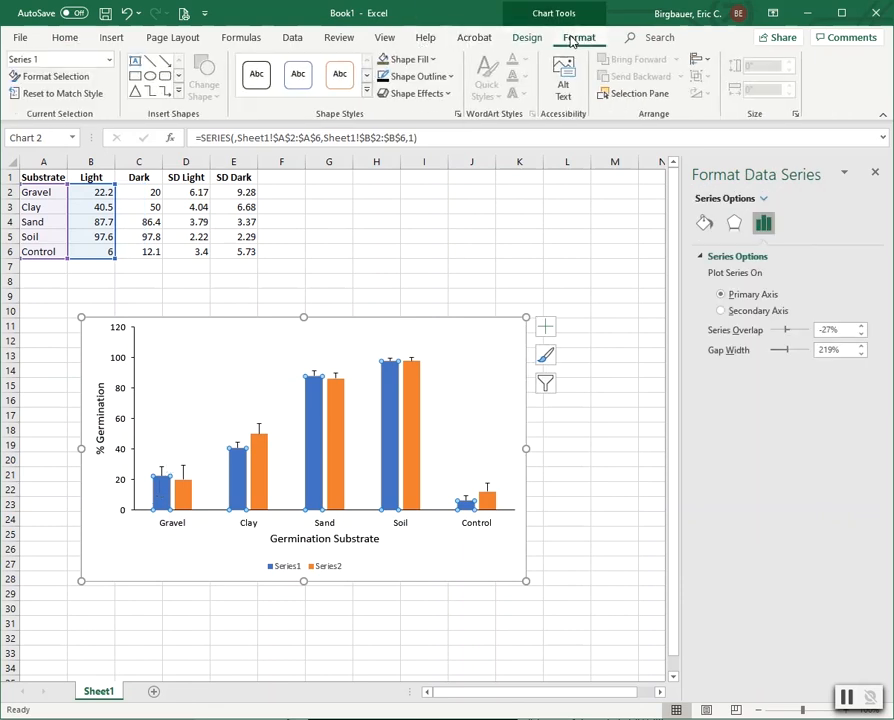
{"action": "left_click", "coordinate": [415, 61]}
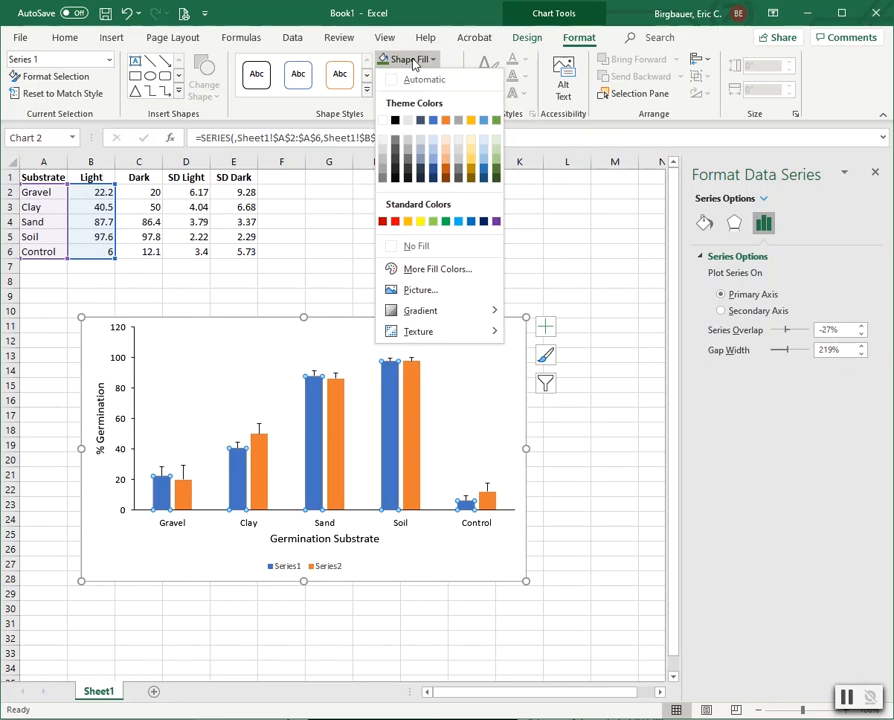
{"action": "left_click", "coordinate": [380, 174]}
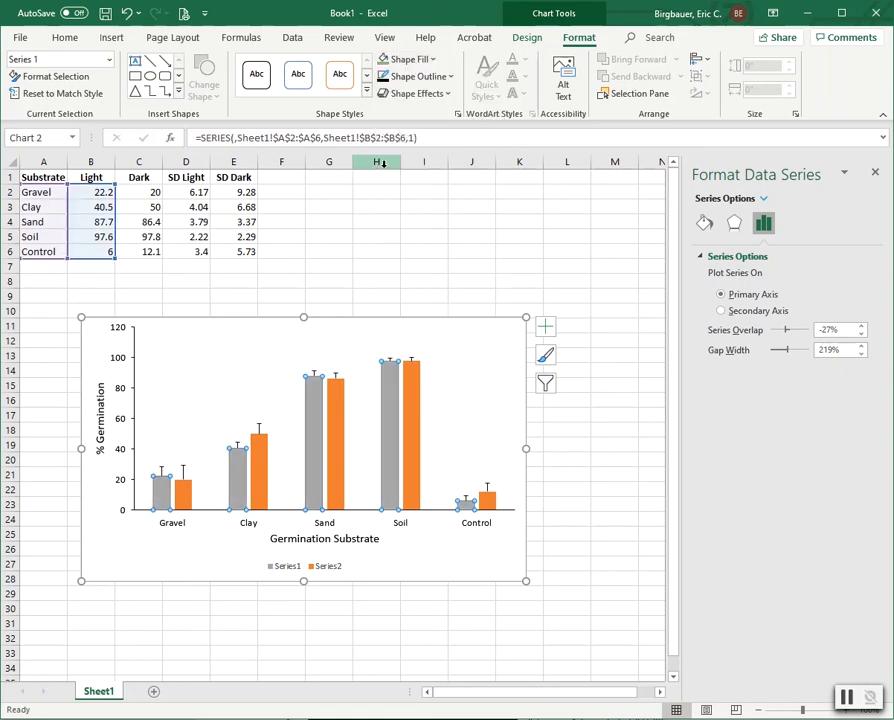
{"action": "left_click", "coordinate": [420, 82]}
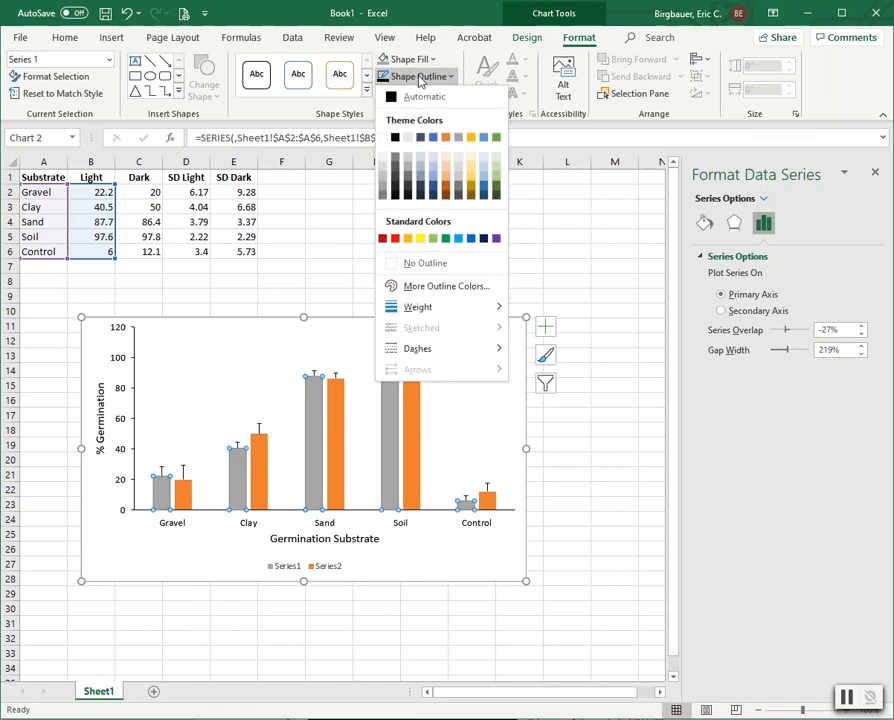
{"action": "left_click", "coordinate": [398, 136]}
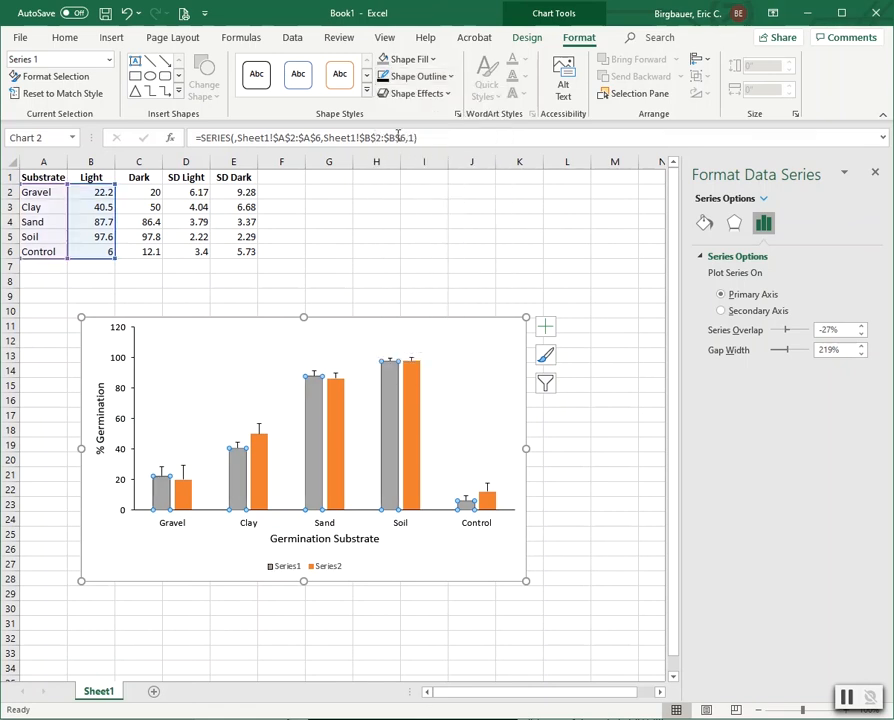
Step: Fill the Dark series bars black
{"action": "left_click", "coordinate": [262, 458]}
{"action": "left_click", "coordinate": [407, 59]}
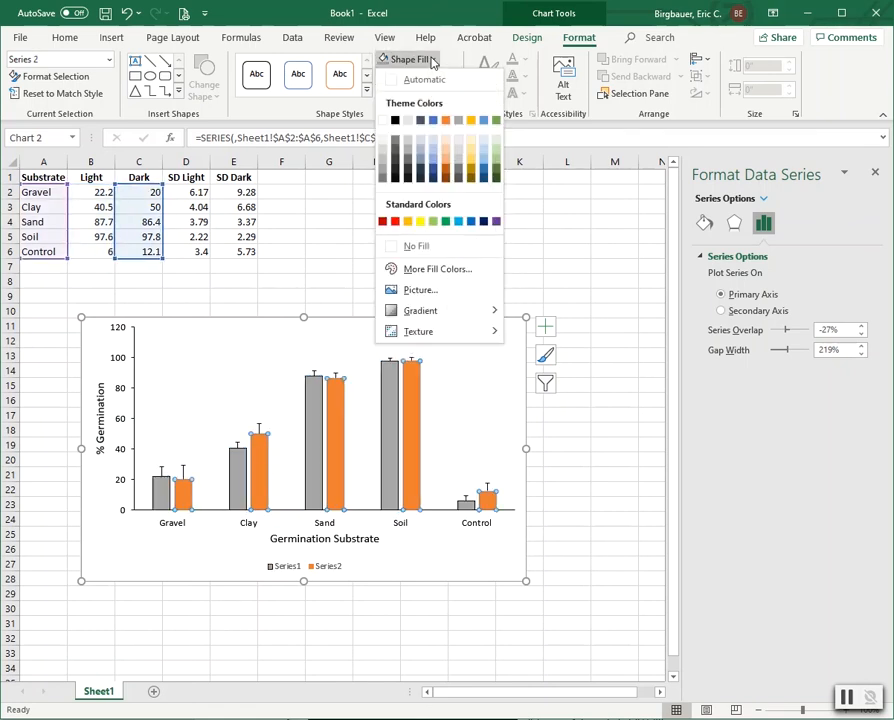
{"action": "left_click", "coordinate": [395, 121]}
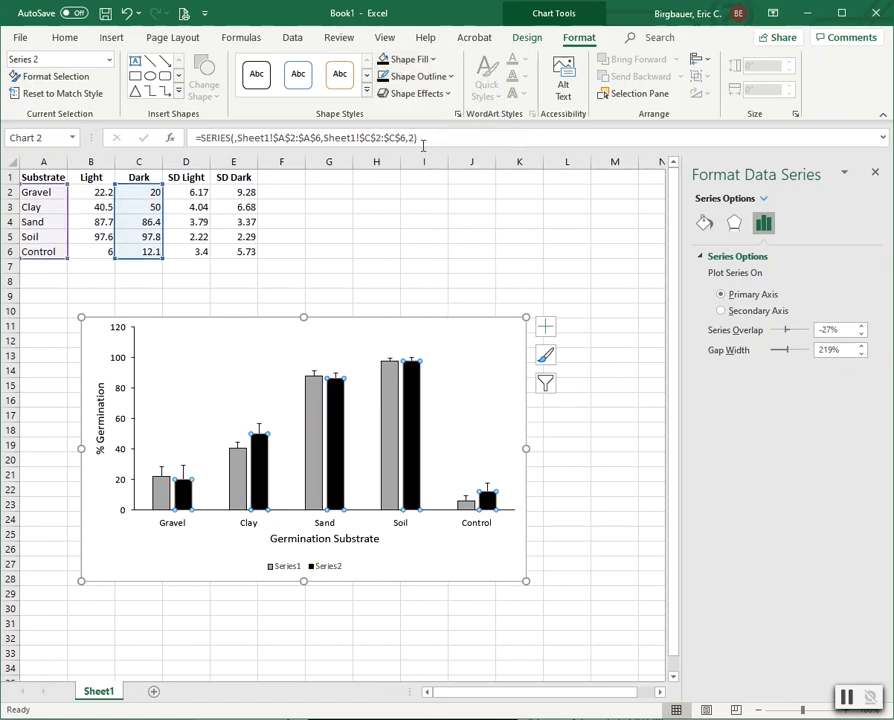
{"action": "left_click", "coordinate": [581, 231]}
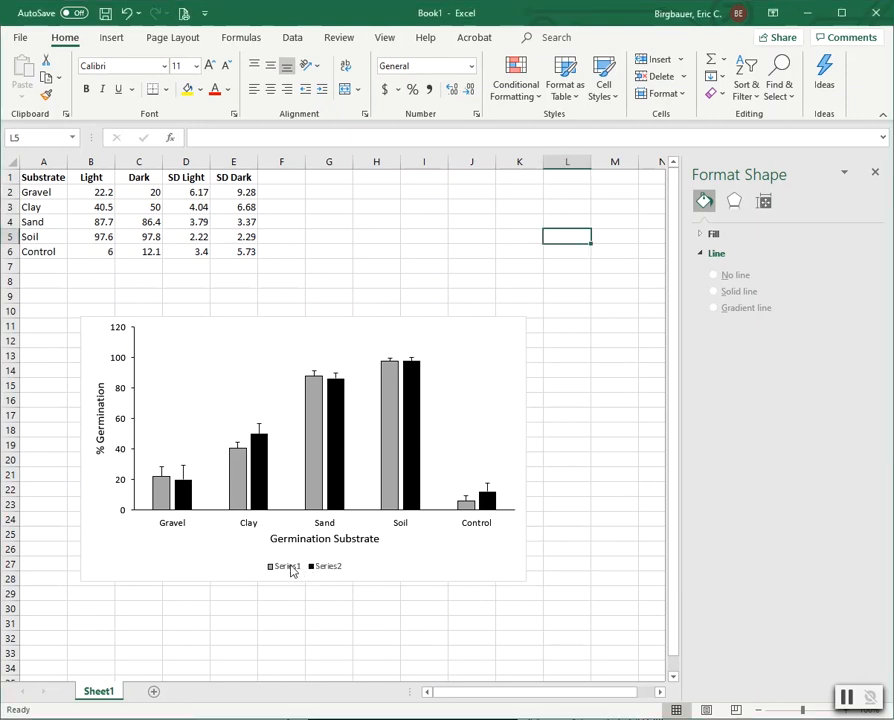
Step: Place the legend at the right, let it overlap the plot area, and drag it higher
{"action": "left_click", "coordinate": [321, 568]}
{"action": "right_click", "coordinate": [324, 572]}
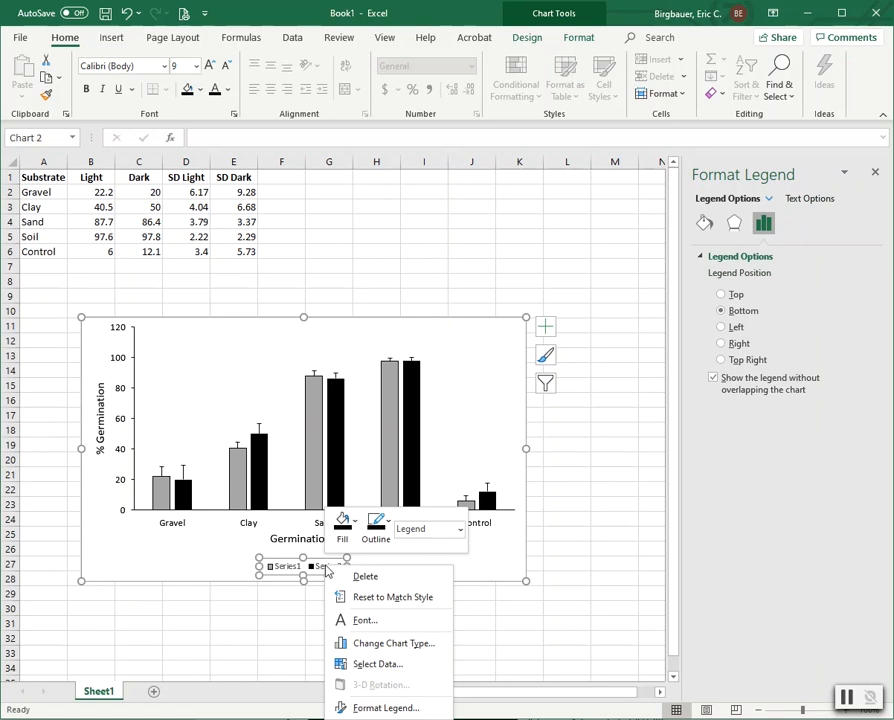
{"action": "left_click", "coordinate": [378, 710]}
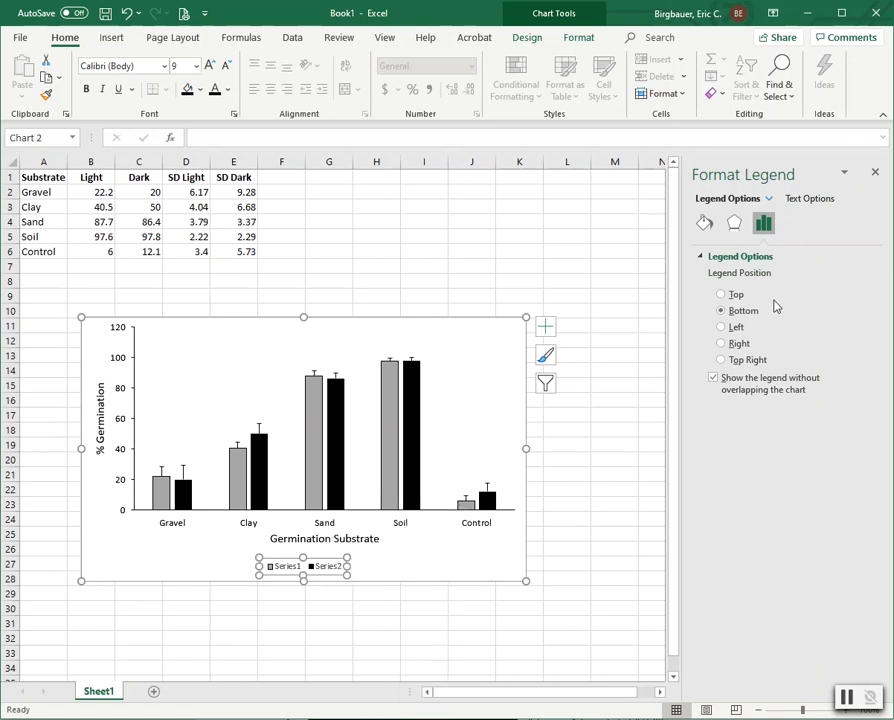
{"action": "left_click", "coordinate": [722, 343]}
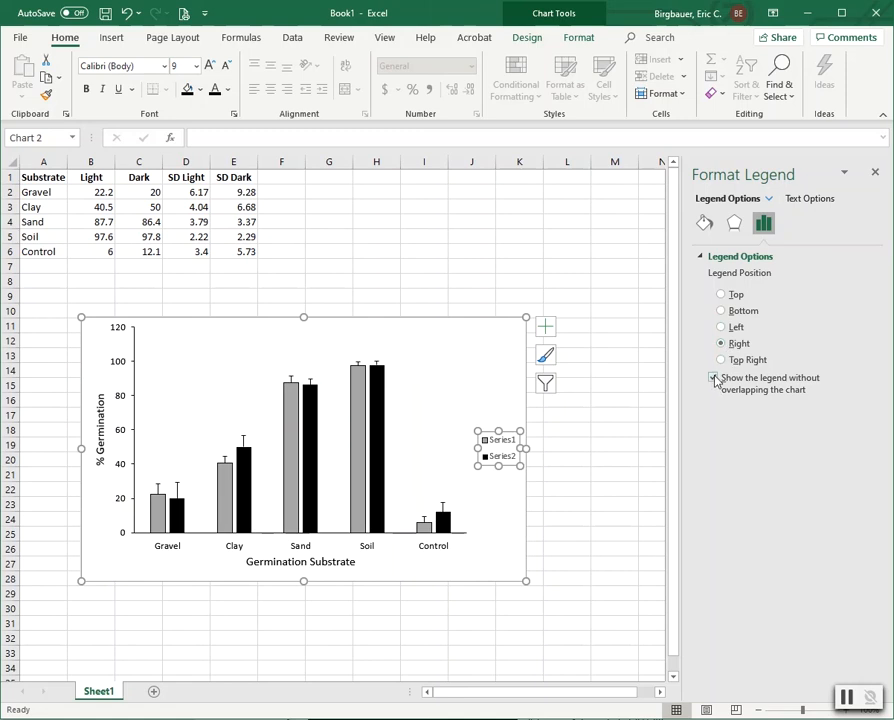
{"action": "left_click", "coordinate": [713, 378]}
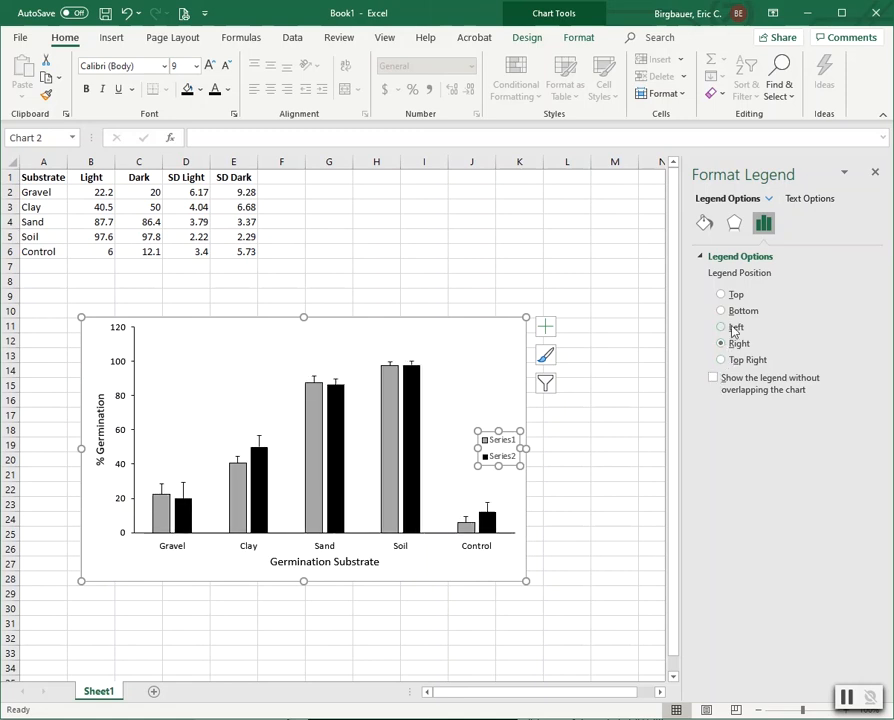
{"action": "left_click_drag", "start_coordinate": [492, 441], "coordinate": [488, 383]}
{"action": "left_click", "coordinate": [626, 344]}
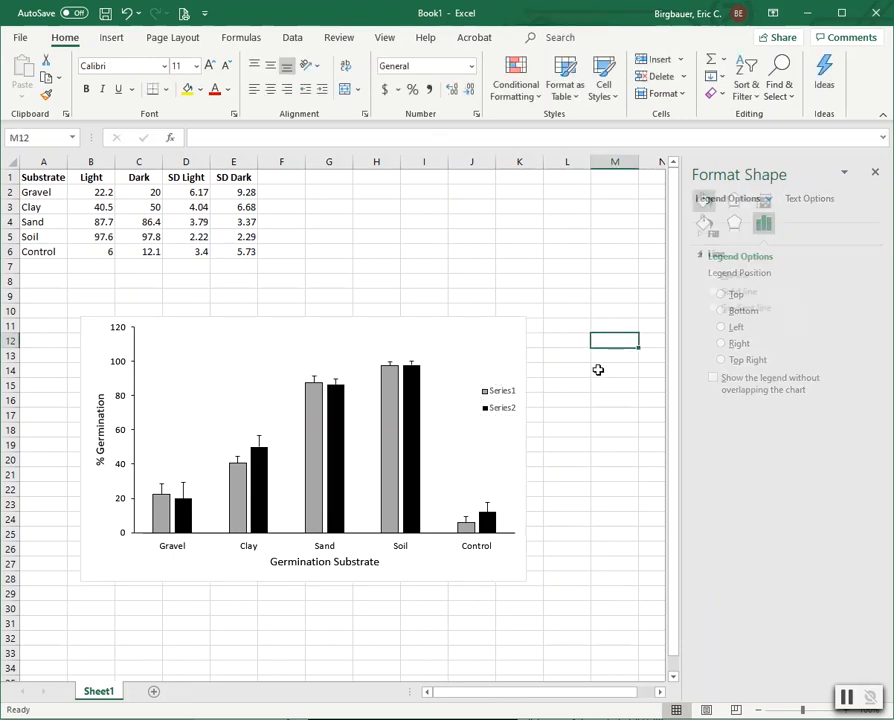
{"action": "left_click", "coordinate": [502, 398]}
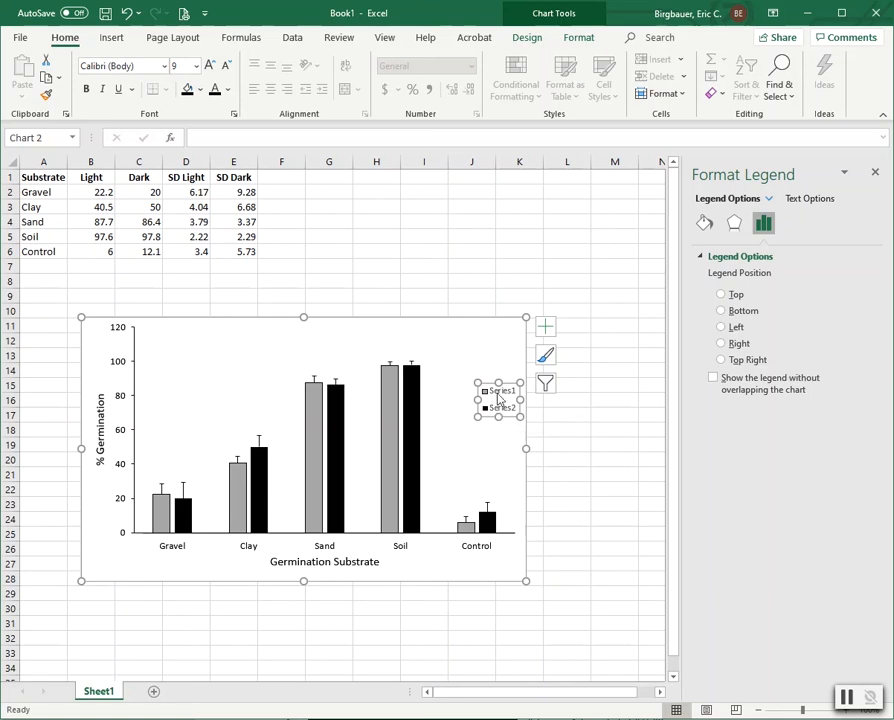
Step: In Select Data Source, rename Series1 to 'Light' and Series2 to 'Dark'
{"action": "right_click", "coordinate": [499, 396]}
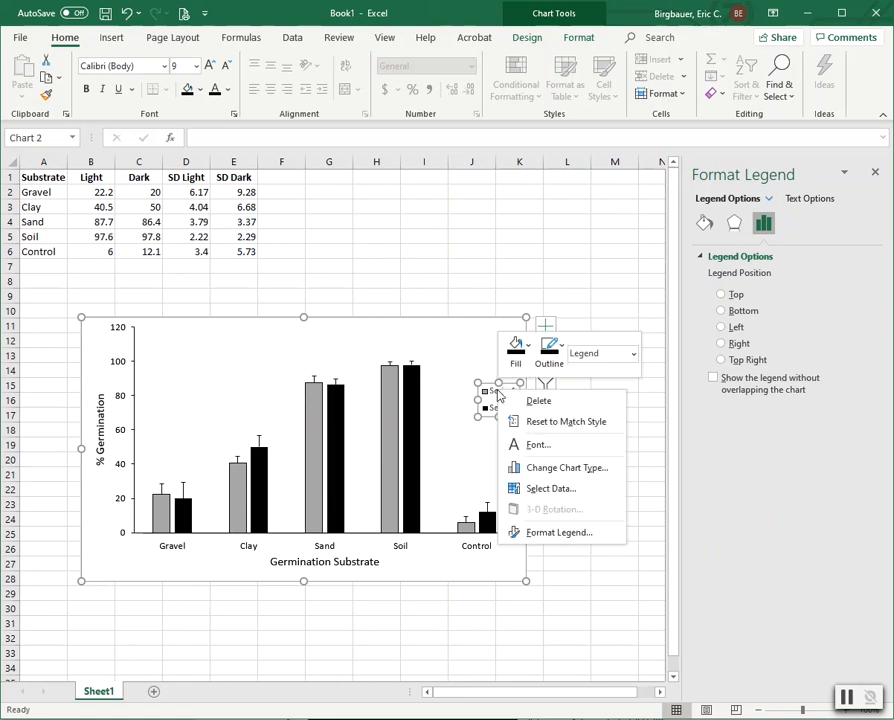
{"action": "left_click", "coordinate": [534, 489]}
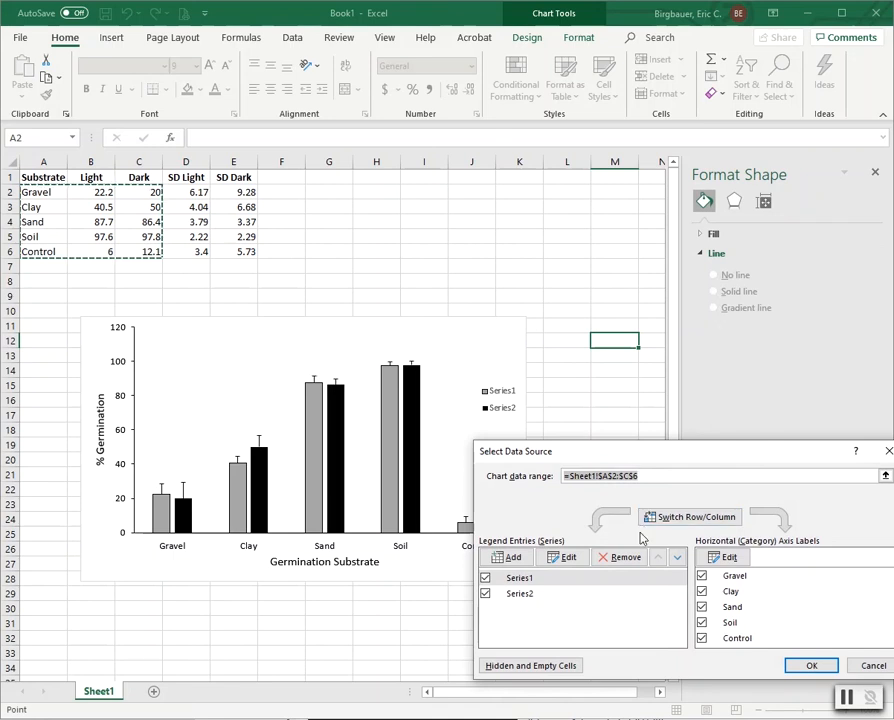
{"action": "left_click", "coordinate": [516, 580]}
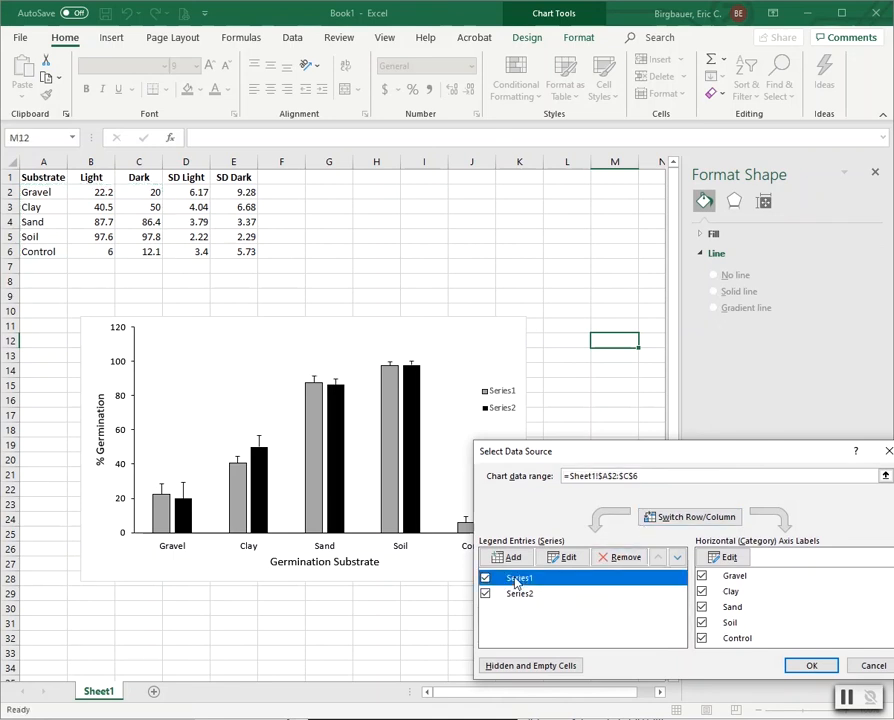
{"action": "left_click", "coordinate": [566, 557]}
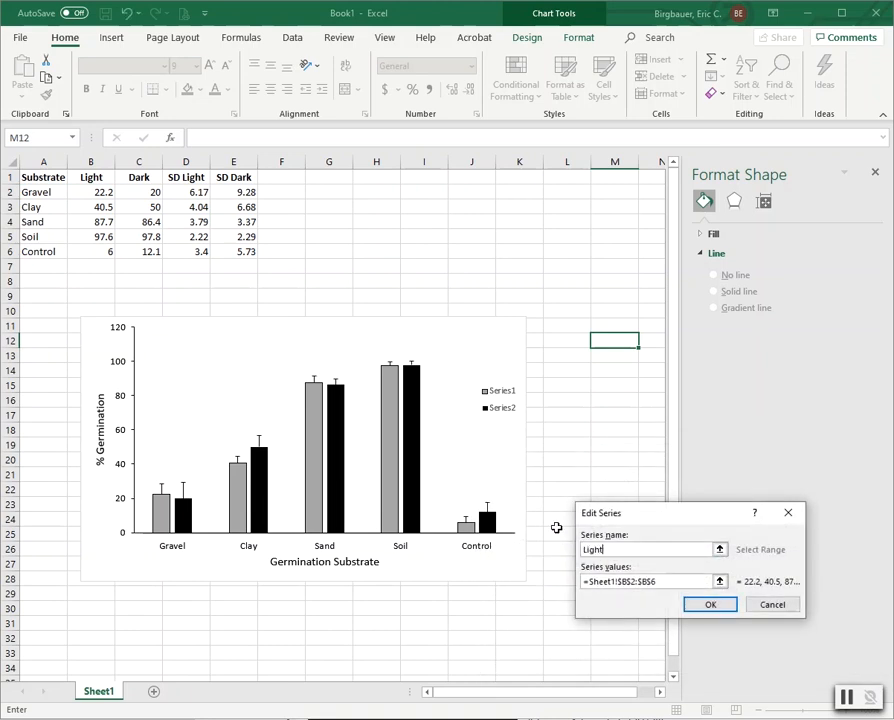
{"action": "left_click", "coordinate": [711, 605]}
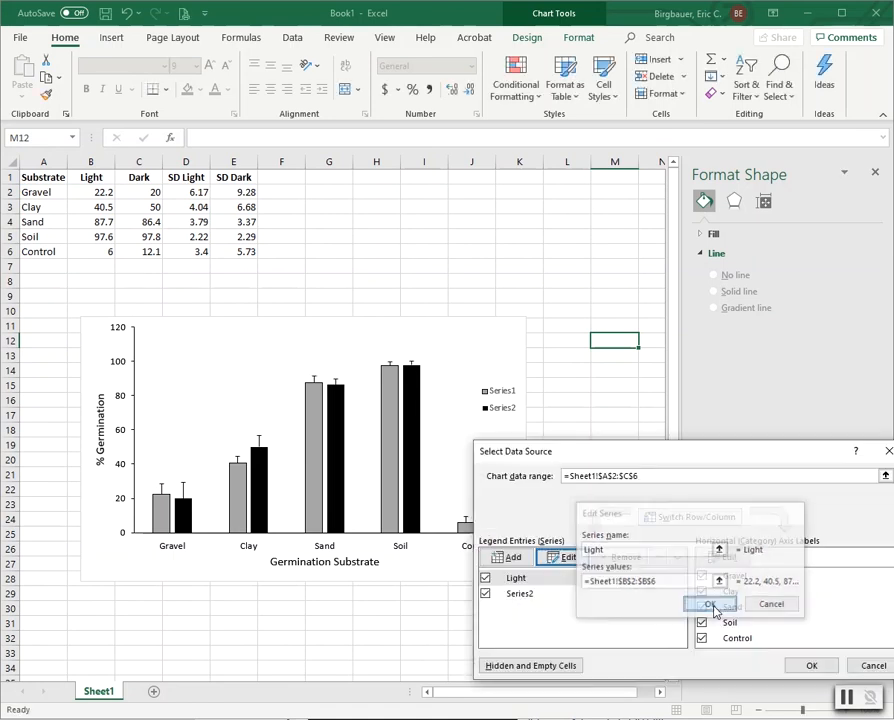
{"action": "left_click", "coordinate": [518, 594]}
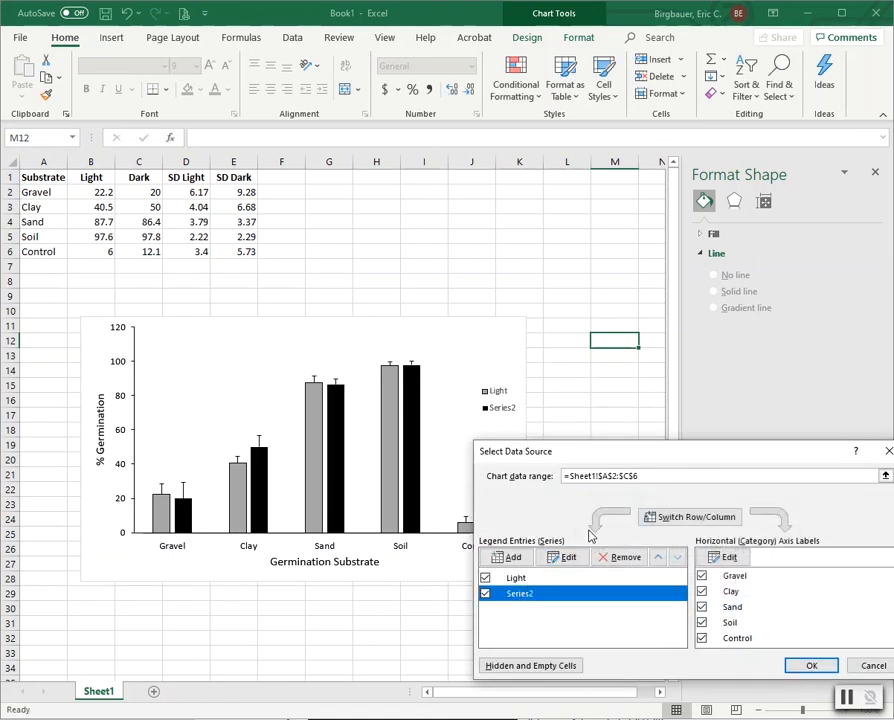
{"action": "left_click", "coordinate": [568, 557]}
{"action": "type", "text": "Dark"}
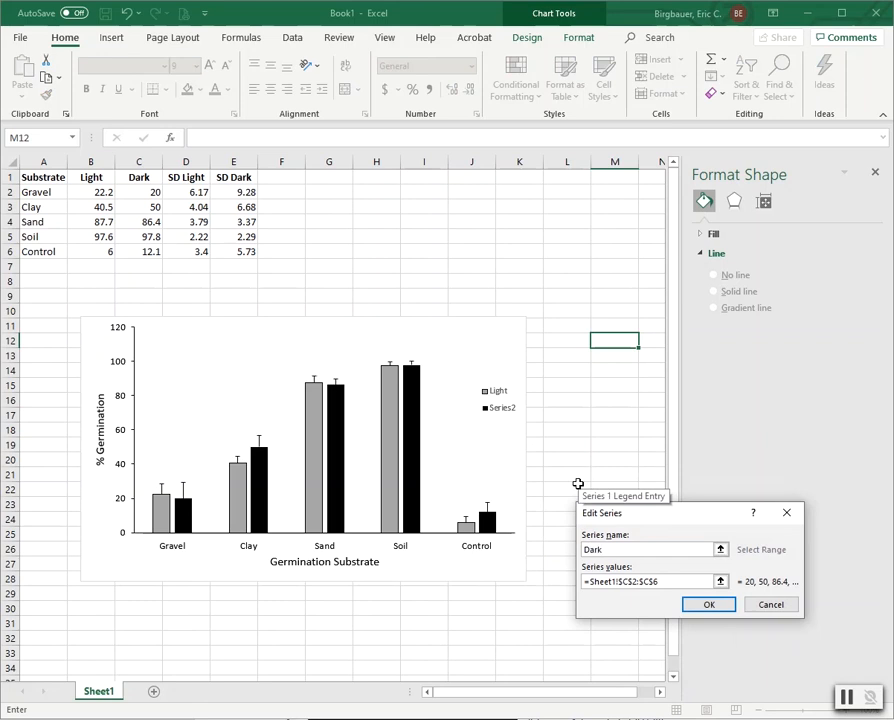
{"action": "left_click", "coordinate": [710, 605]}
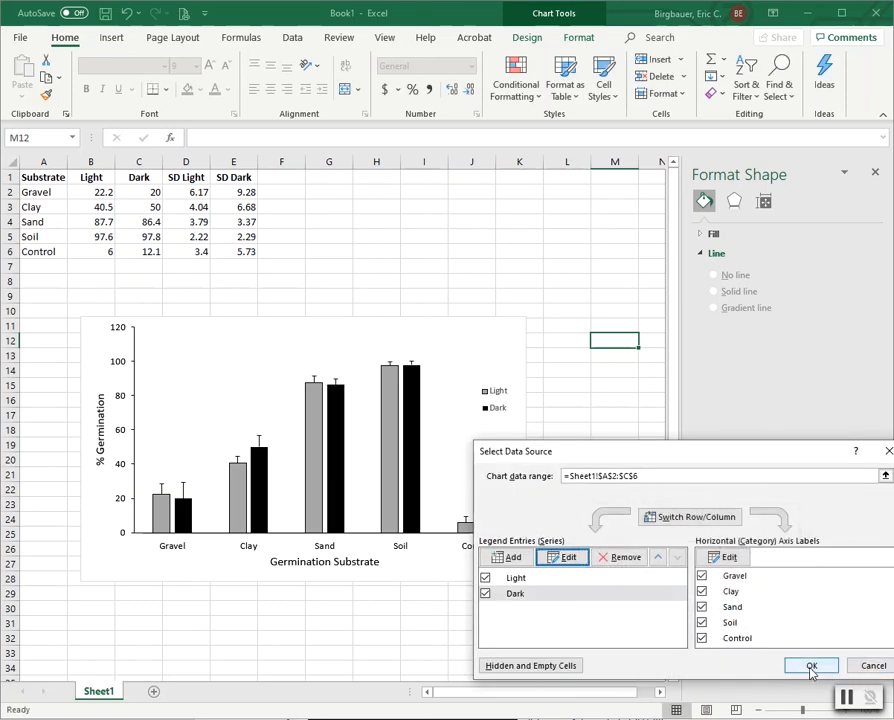
{"action": "left_click", "coordinate": [811, 665]}
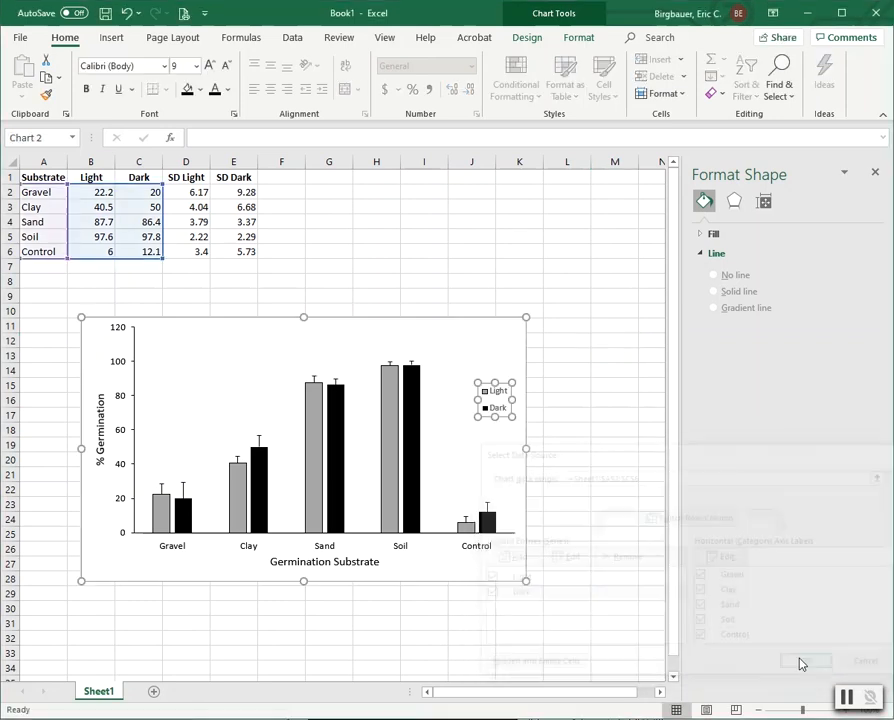
Step: Give the Light and Dark legend entries a font size of 11 using the Home Font Size list
{"action": "left_click", "coordinate": [497, 393]}
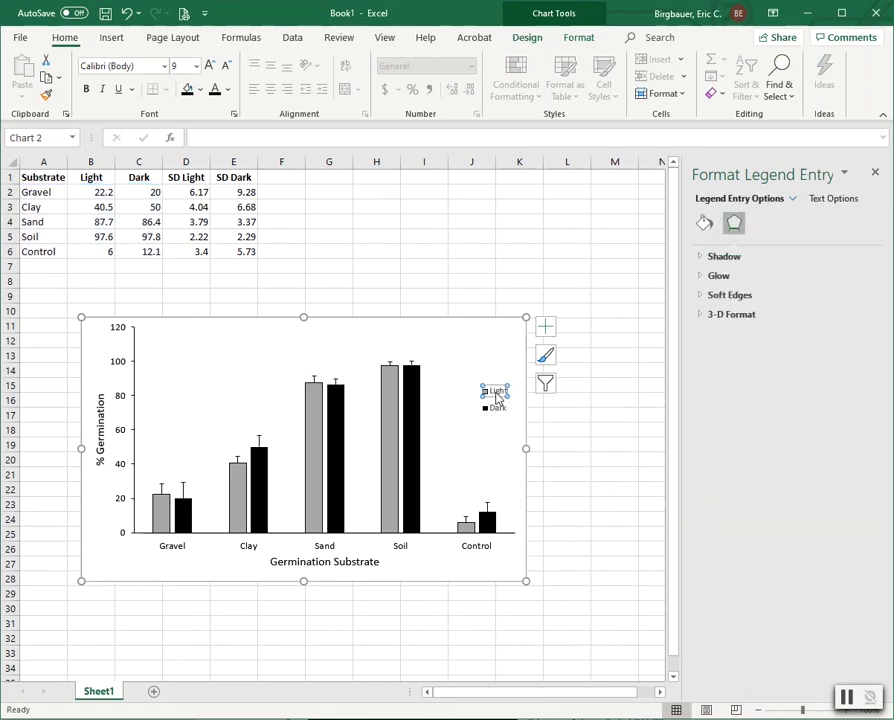
{"action": "left_click", "coordinate": [65, 37]}
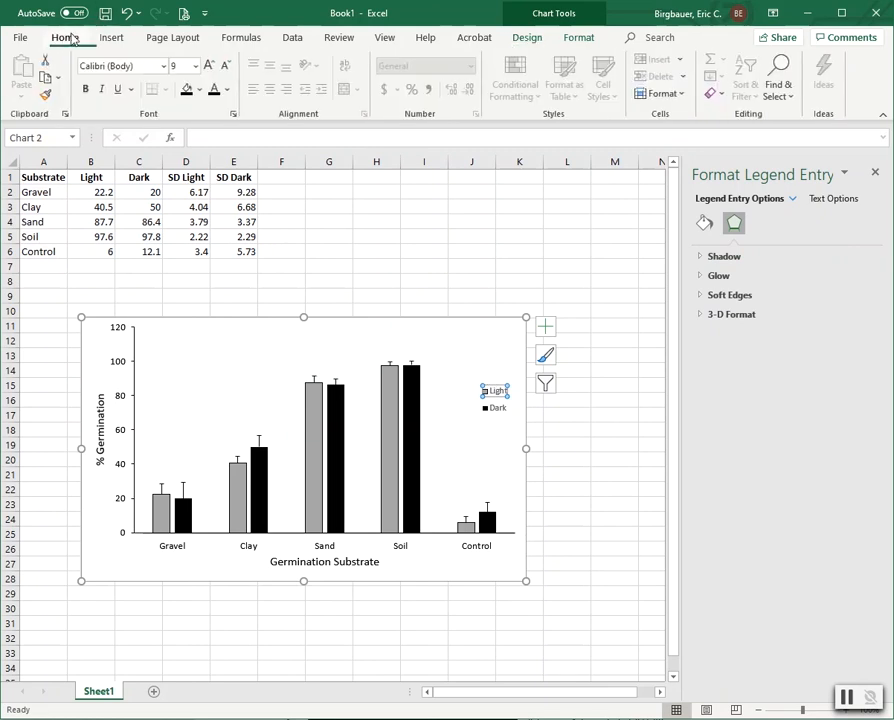
{"action": "left_click", "coordinate": [196, 66]}
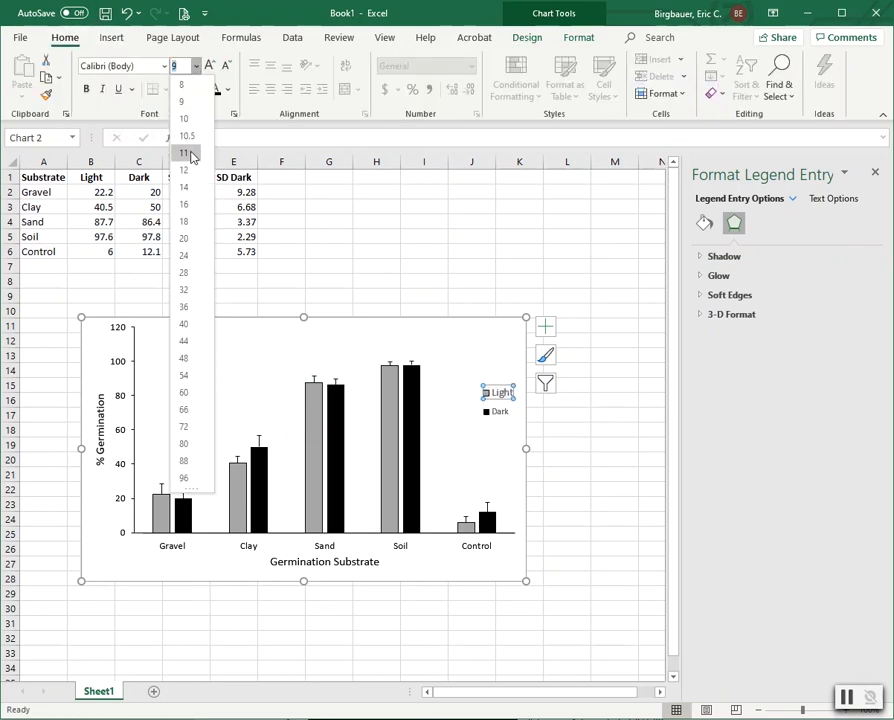
{"action": "left_click", "coordinate": [188, 152]}
{"action": "left_click", "coordinate": [498, 413]}
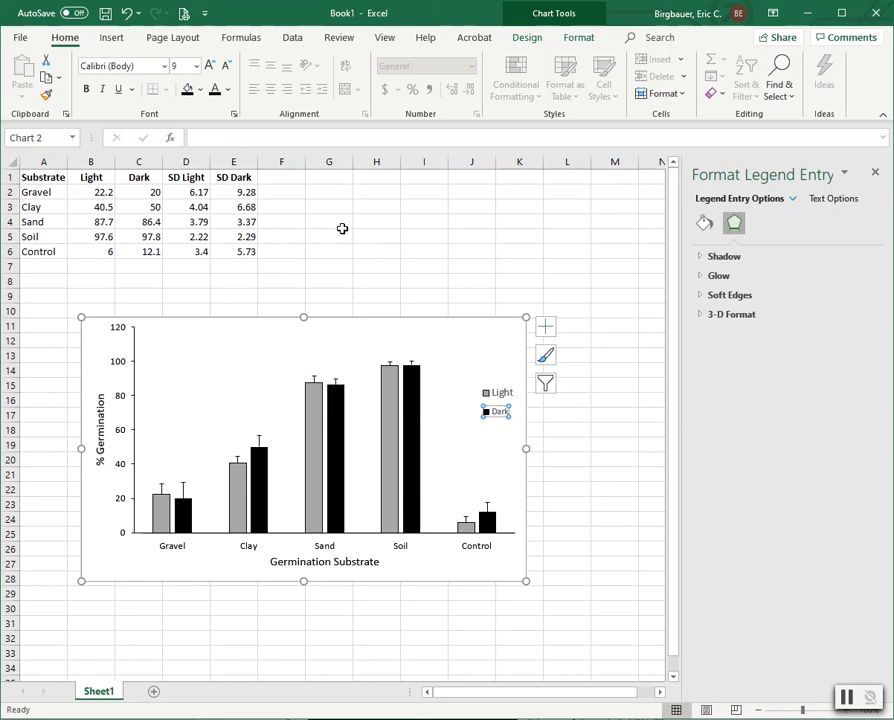
{"action": "left_click", "coordinate": [197, 68]}
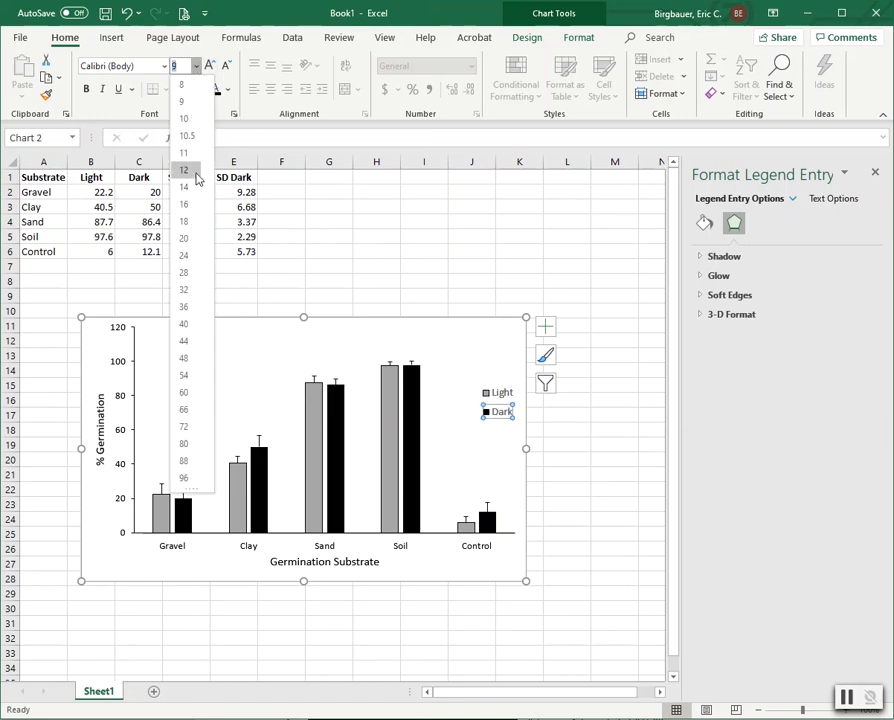
{"action": "left_click", "coordinate": [184, 155]}
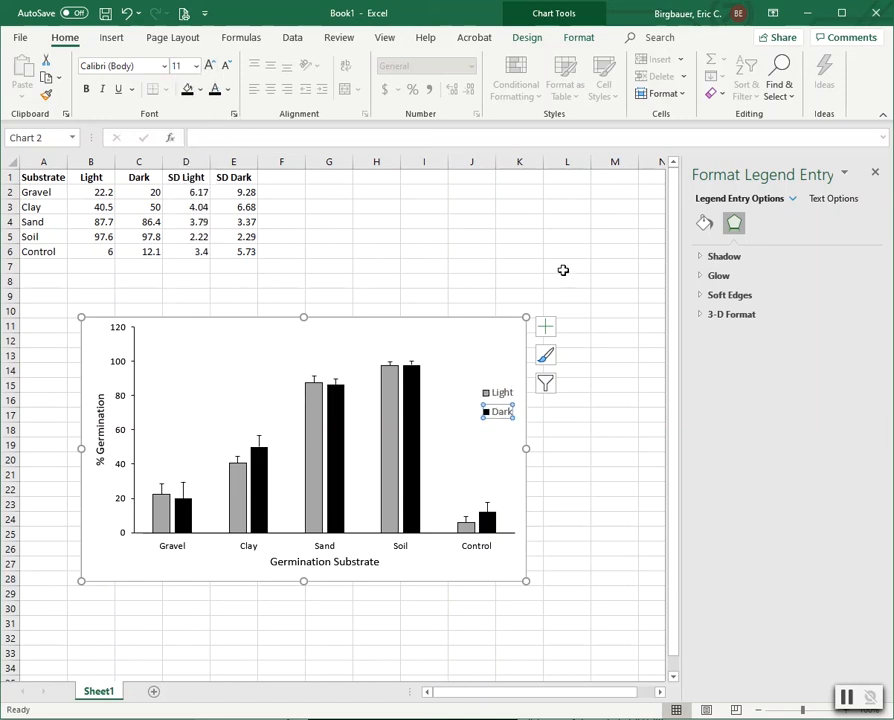
{"action": "left_click", "coordinate": [567, 264]}
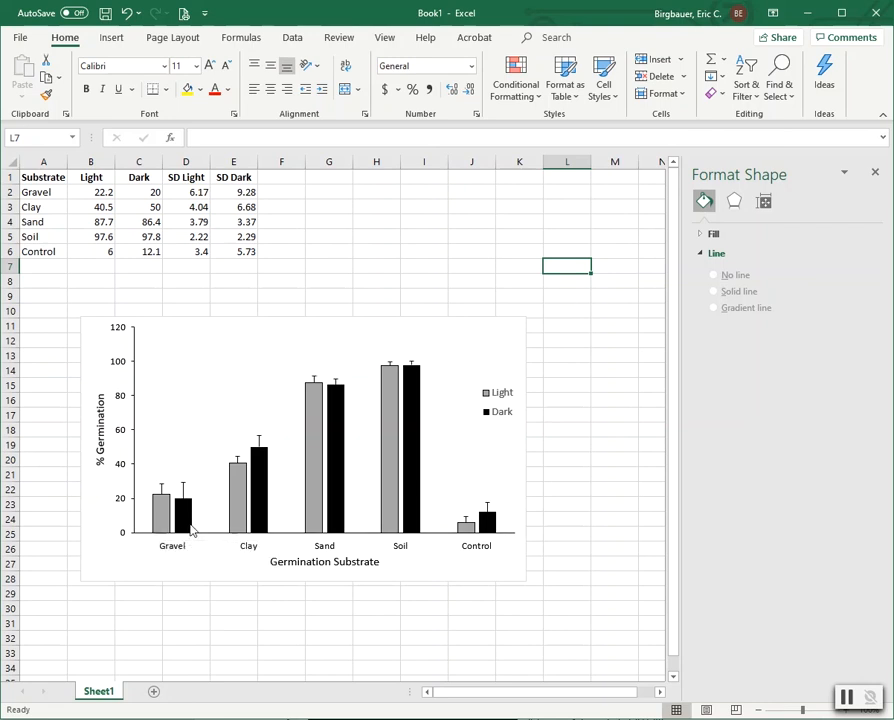
{"action": "mouse_move", "coordinate": [191, 531]}
{"action": "mouse_move", "coordinate": [258, 468]}
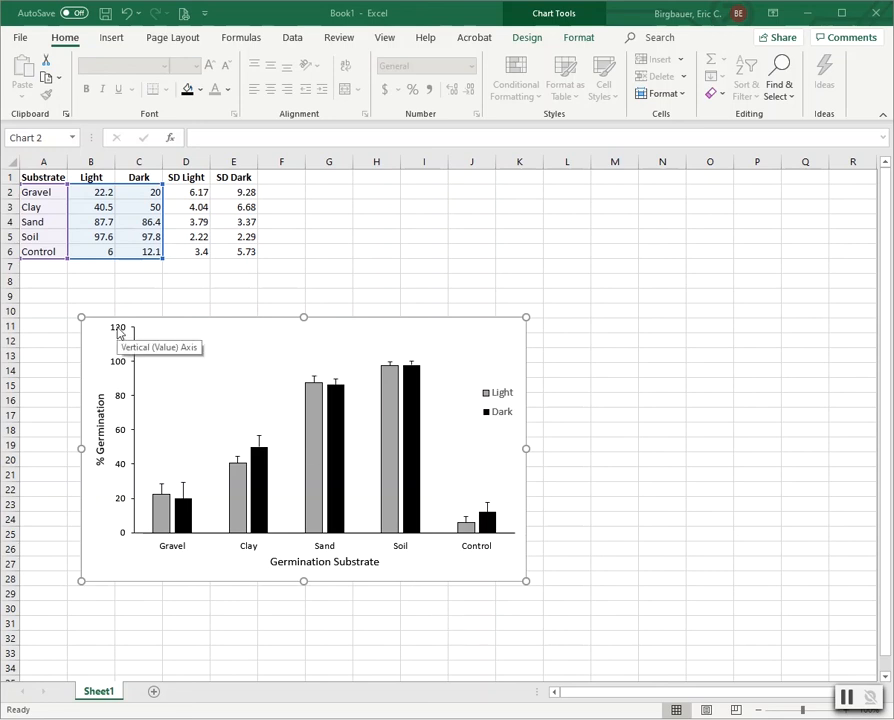
Step: Change the vertical axis Maximum bound from 120 to 100 in Format Axis
{"action": "left_click", "coordinate": [118, 334]}
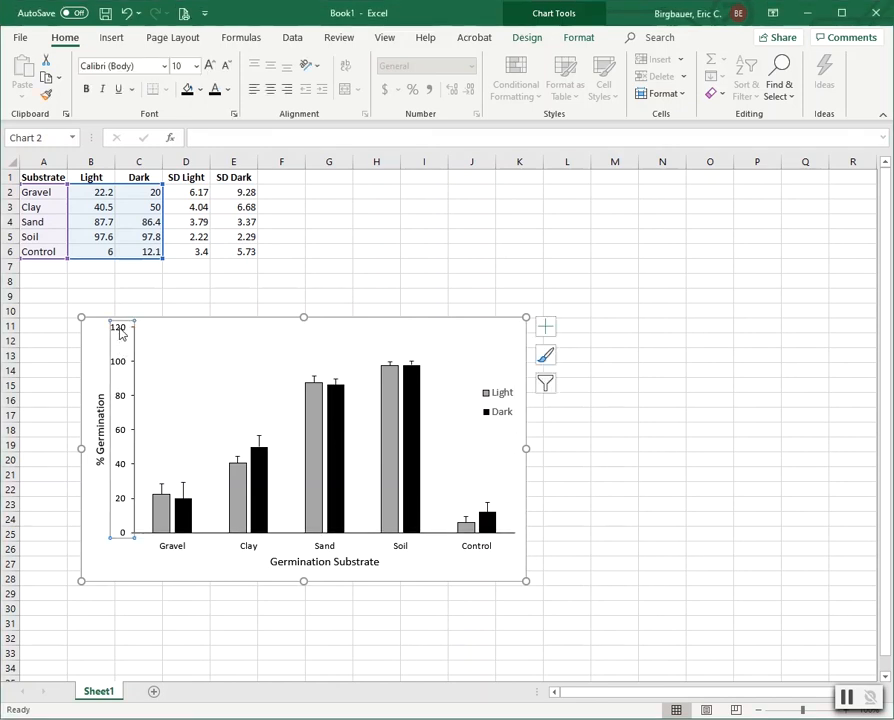
{"action": "double_click", "coordinate": [118, 334]}
{"action": "double_click", "coordinate": [796, 313]}
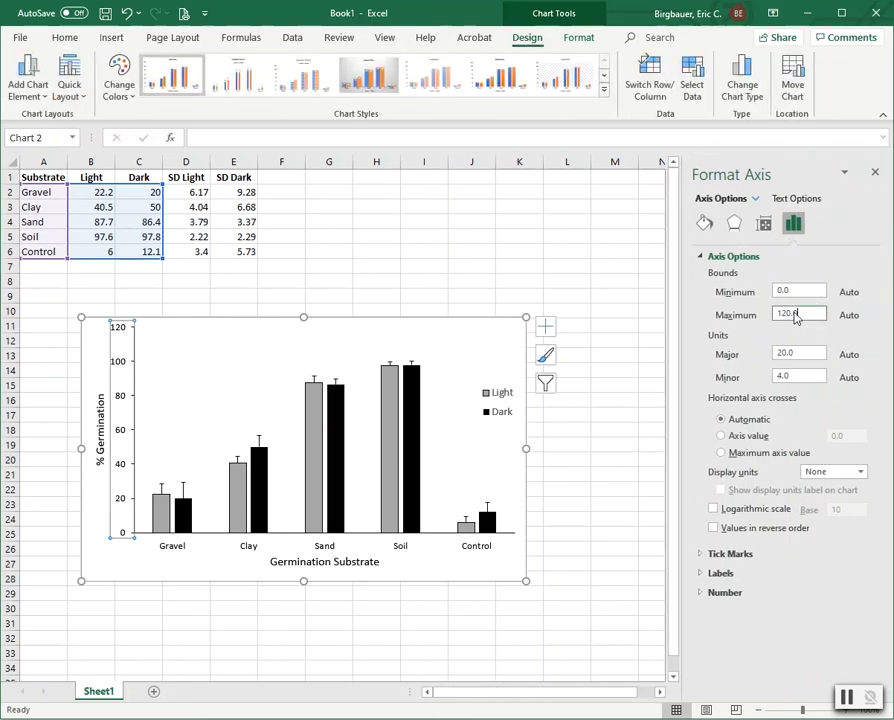
{"action": "type", "text": "100"}
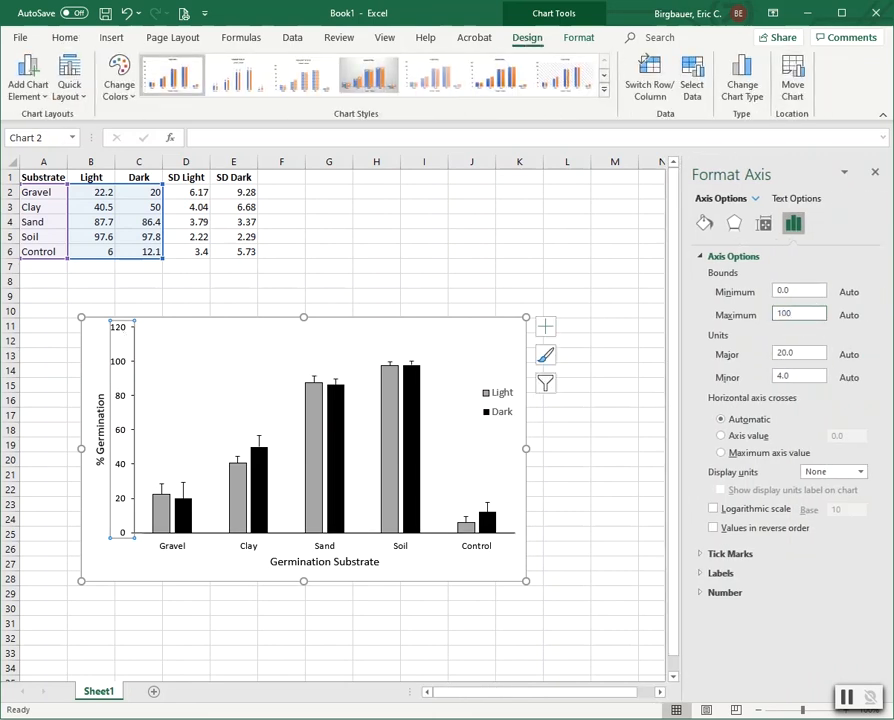
{"action": "left_click", "coordinate": [626, 324]}
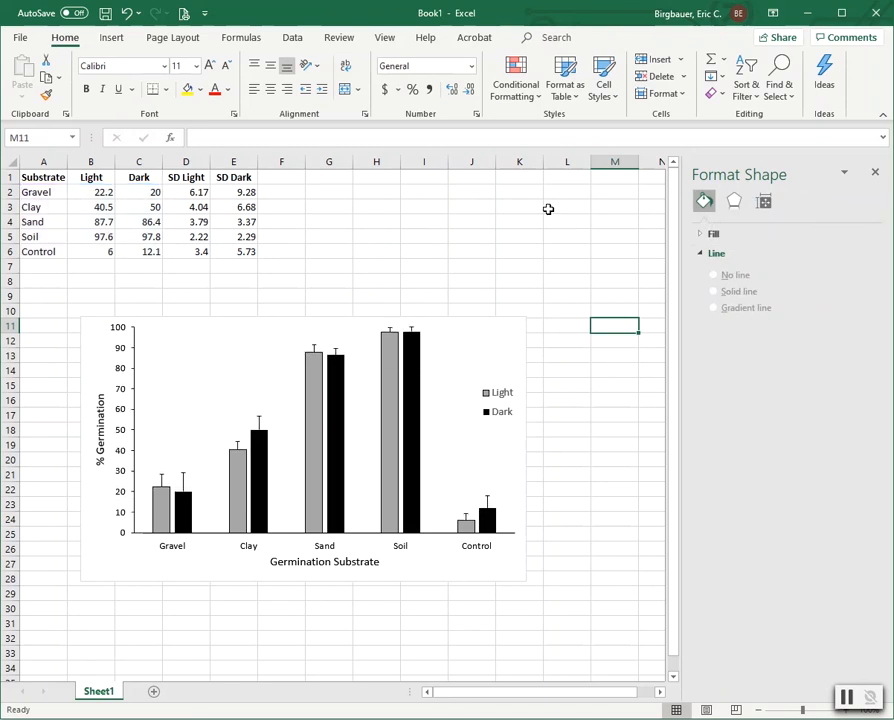